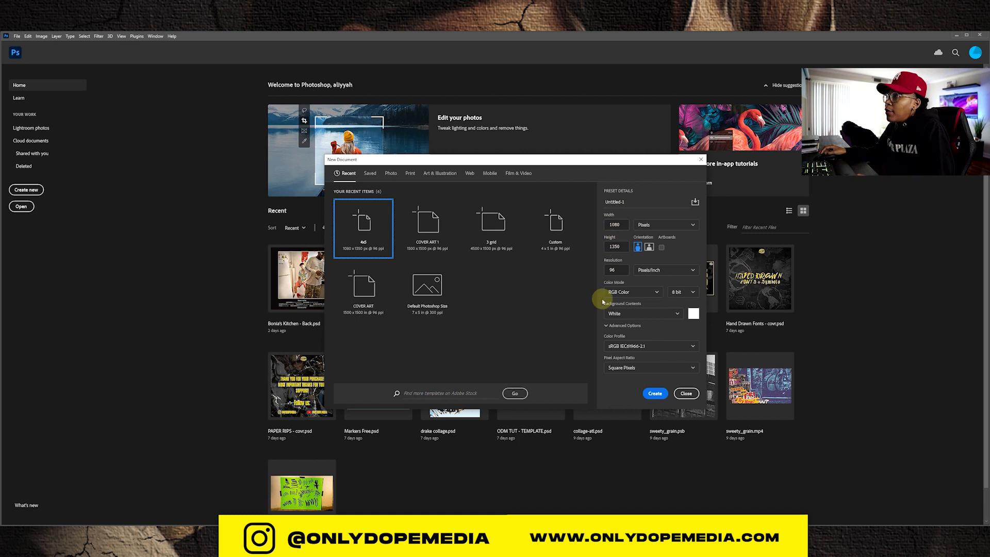
Create a new 1080 x 1350 px RGB document at 96 ppi and bring up the RAP OIL folder in File Explorer.
click(655, 394)
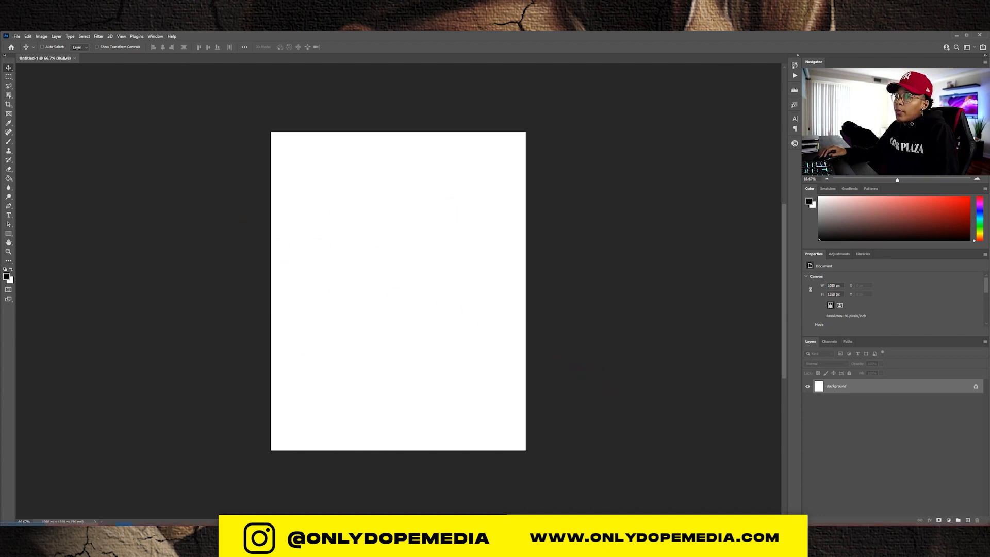
key(super+e)
drag(619, 79, 423, 59)
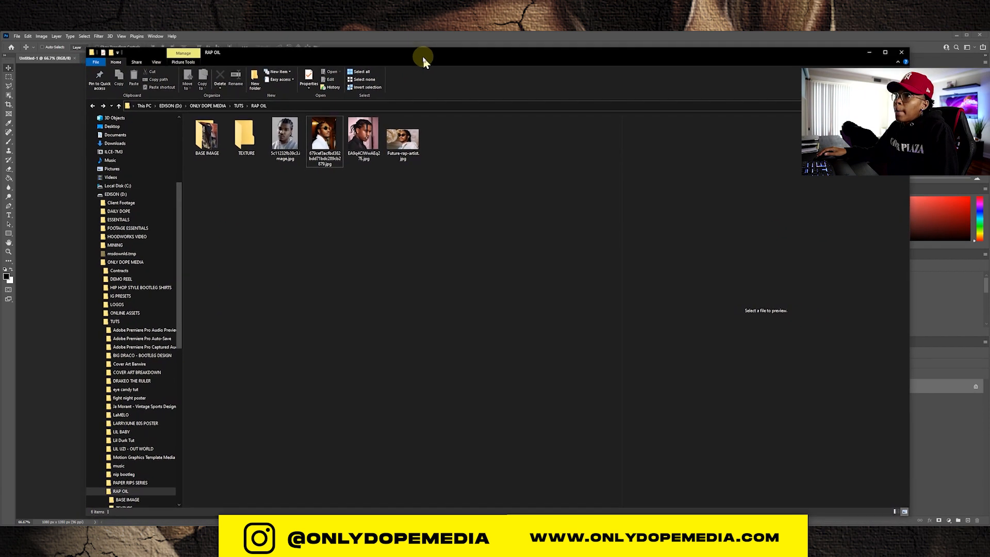
Preview the portrait photos in the RAP OIL folder and place the one with round sunglasses and a white coat into the document.
click(330, 147)
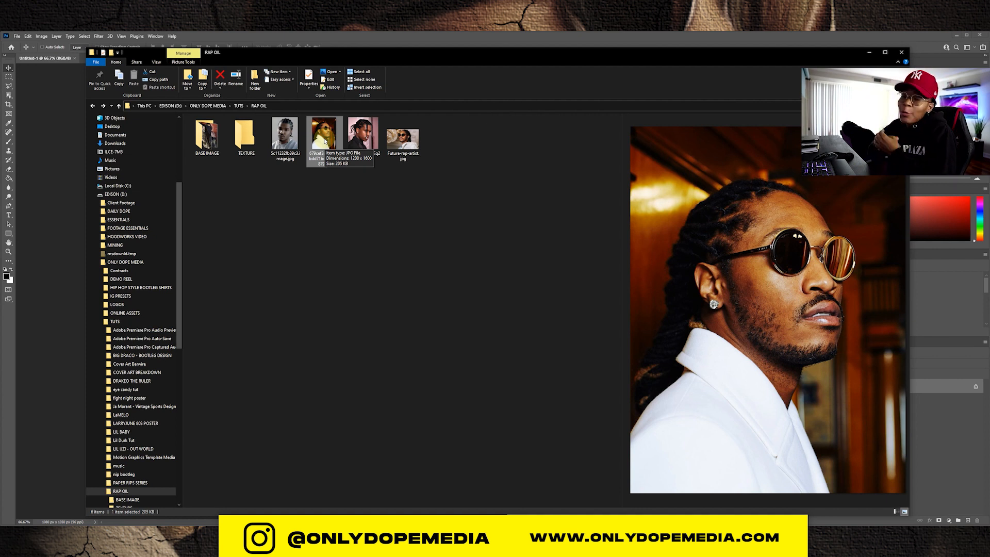
click(290, 136)
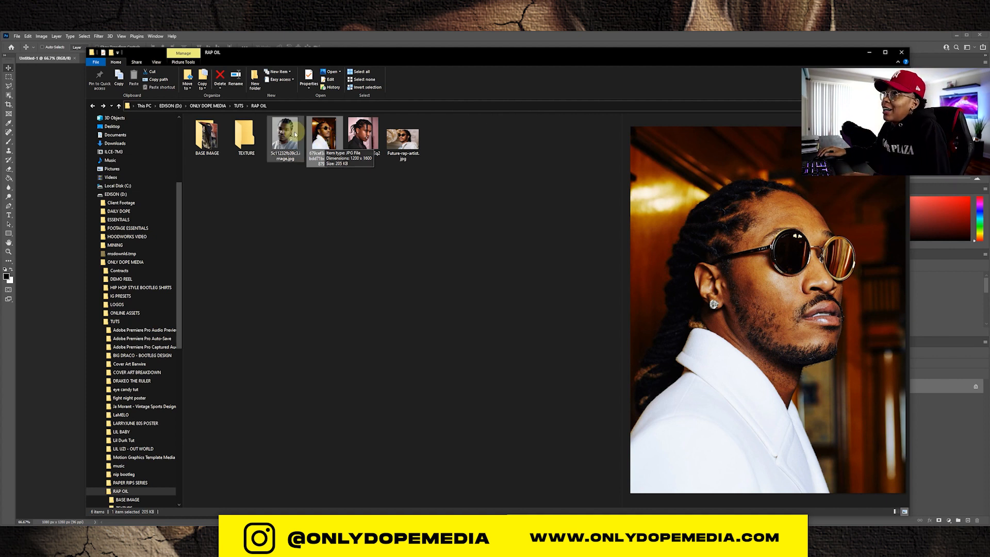
click(355, 137)
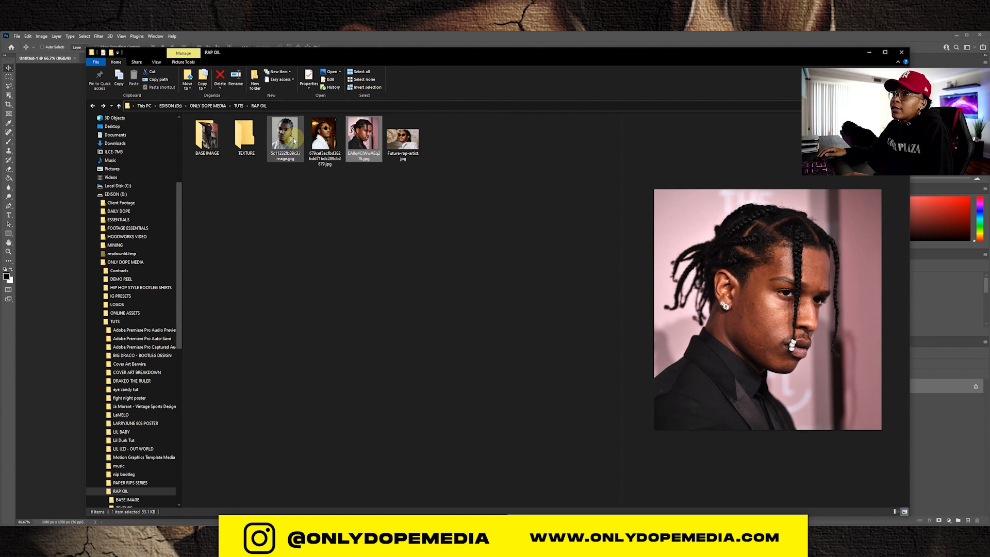
click(327, 137)
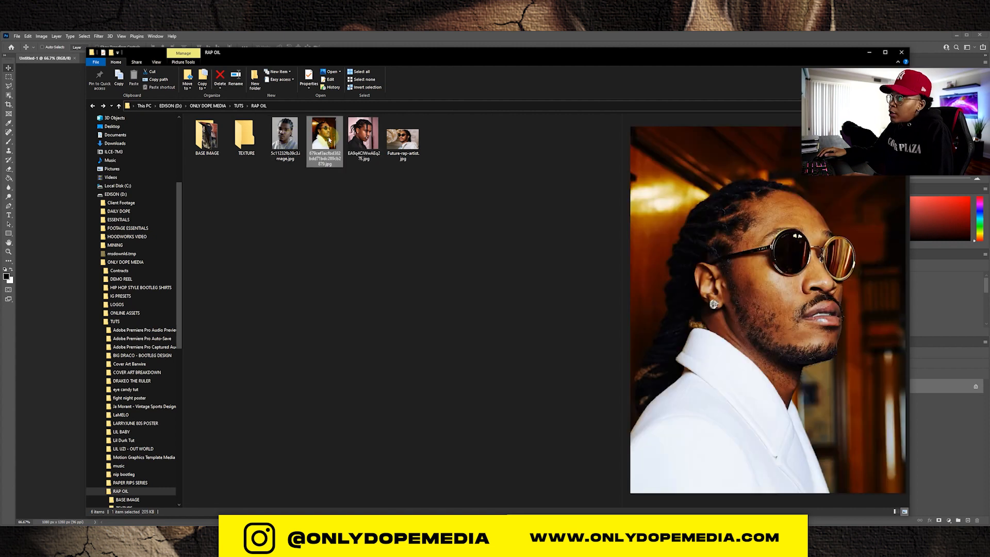
click(296, 143)
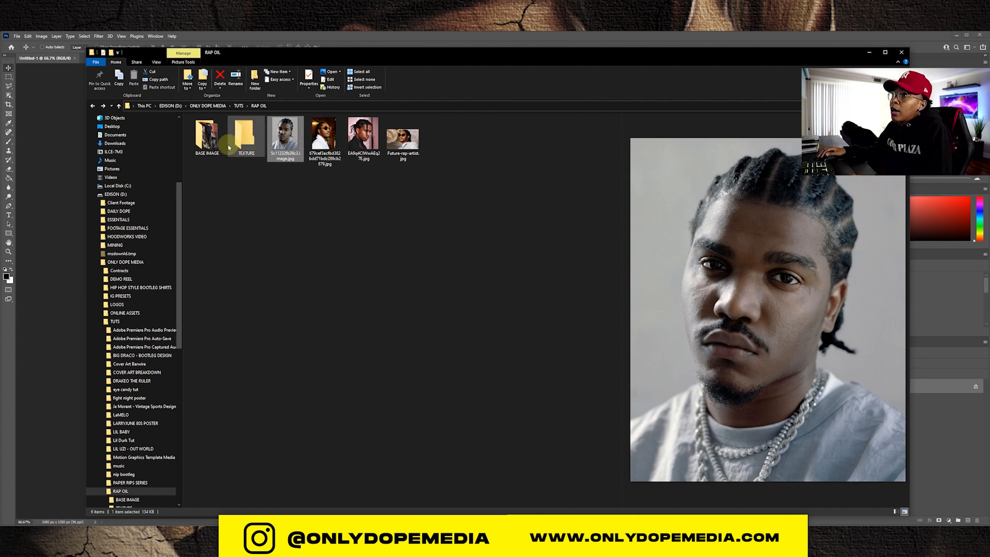
drag(324, 135, 38, 248)
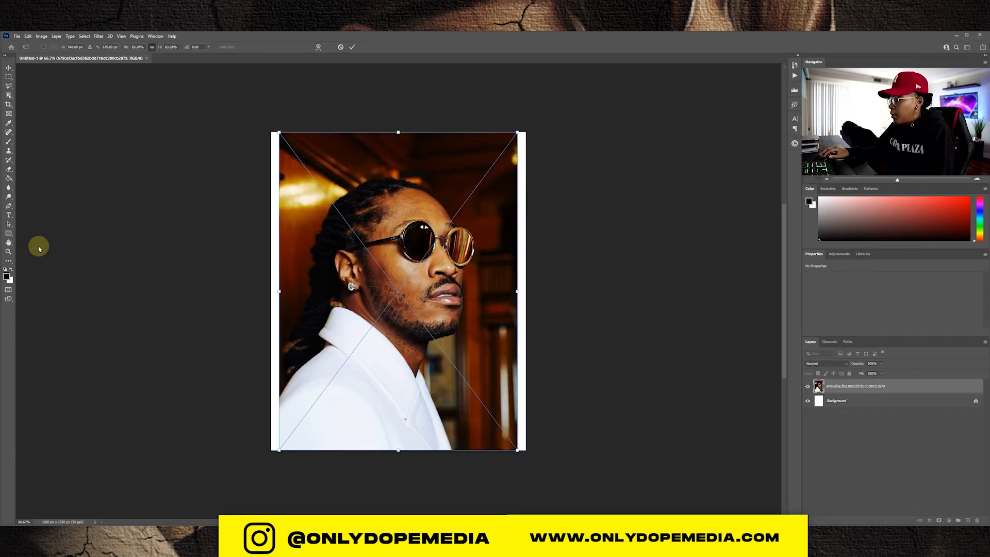
key(Return)
Open the BASE IMAGE folder in File Explorer and arrange its narrowed window beside the placed photo for comparison.
click(96, 530)
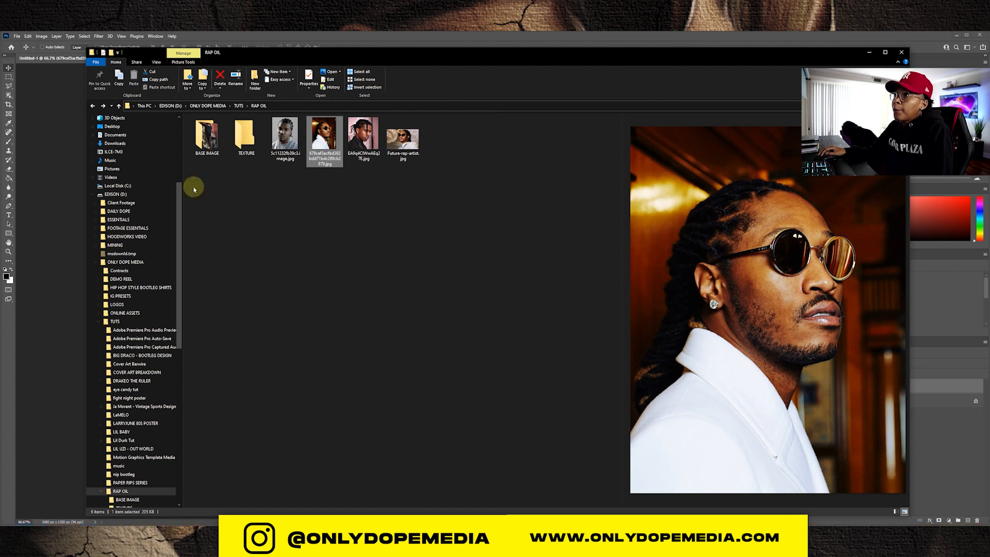
double_click(207, 135)
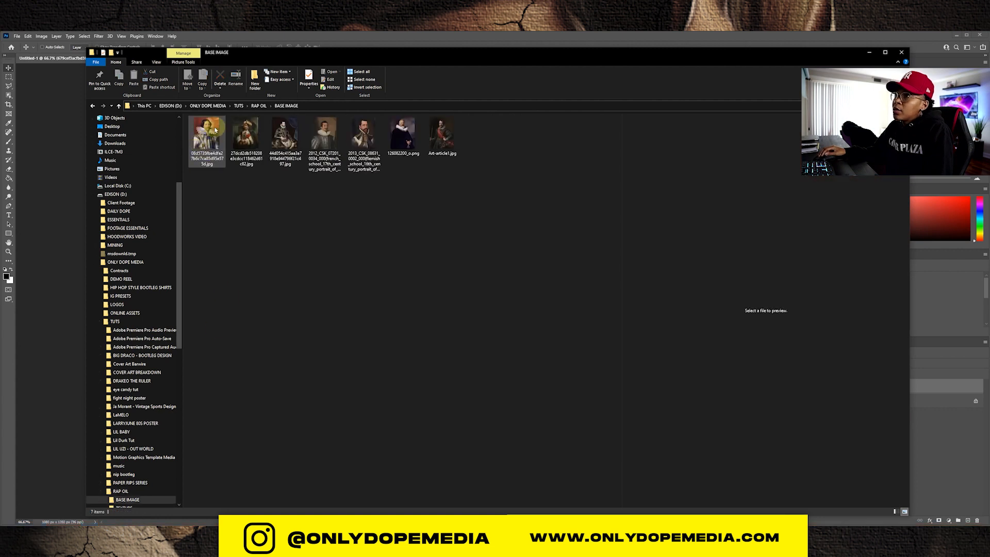
click(215, 130)
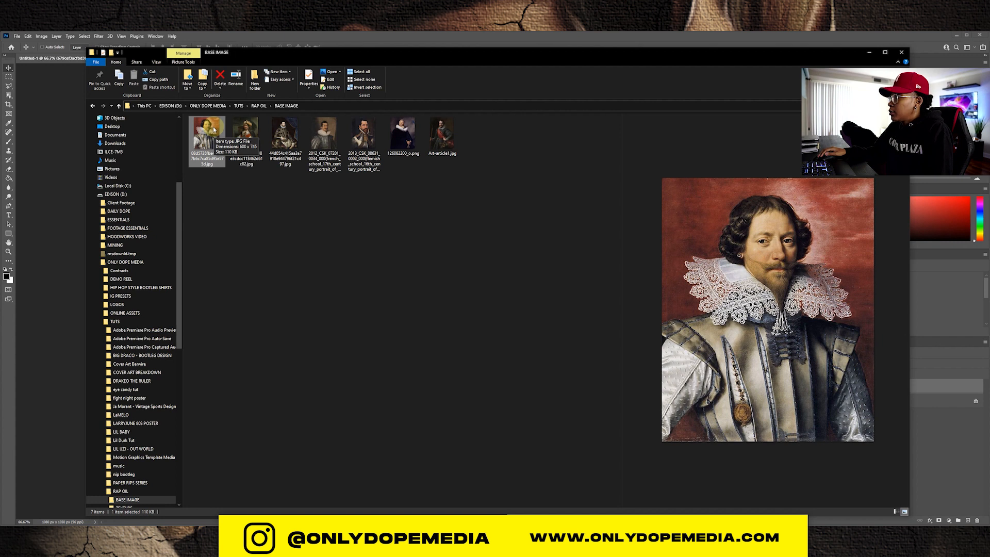
drag(387, 55, 342, 263)
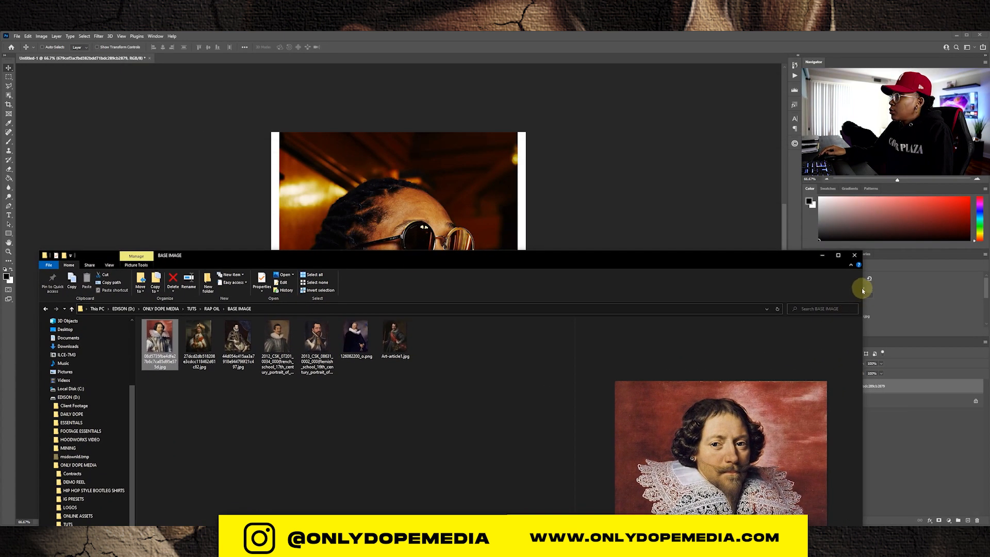
drag(863, 292, 393, 293)
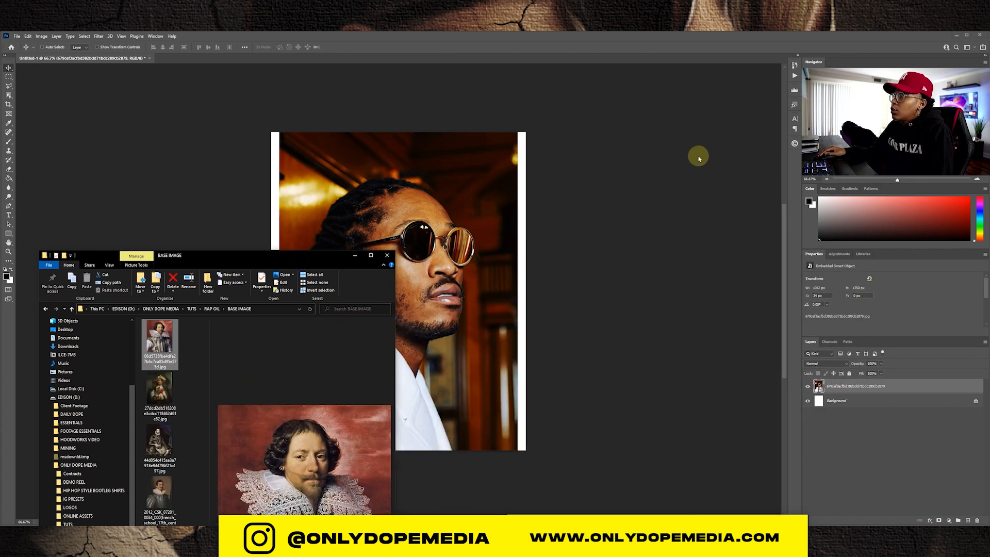
drag(284, 258, 762, 52)
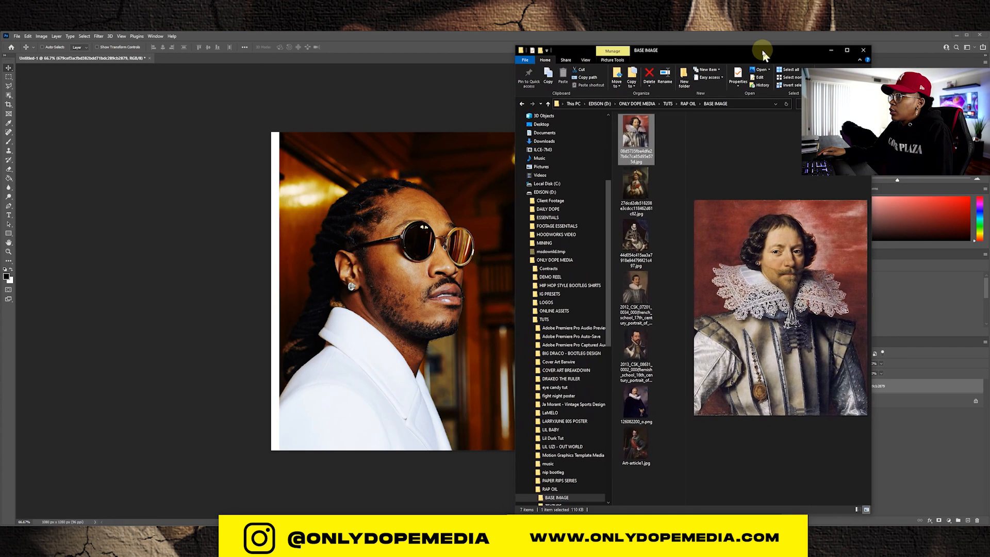
Compare the old portrait paintings in the BASE IMAGE folder and place the Flemish school gentleman in armour into the document.
click(636, 182)
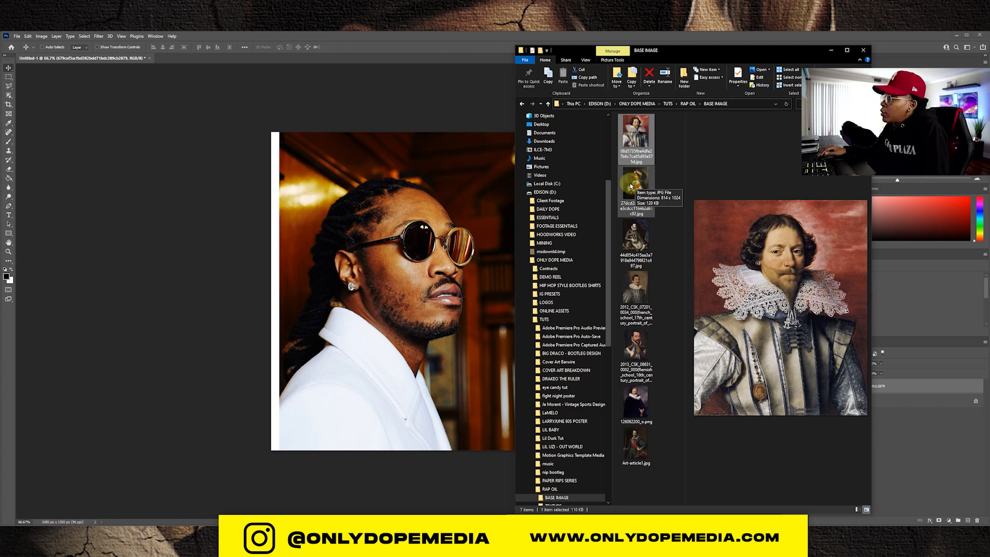
click(633, 181)
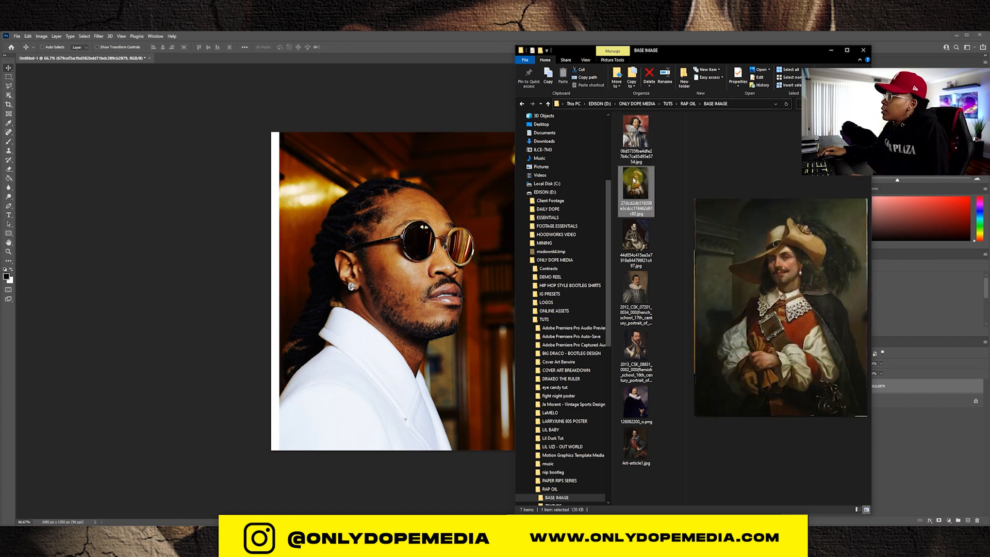
click(635, 142)
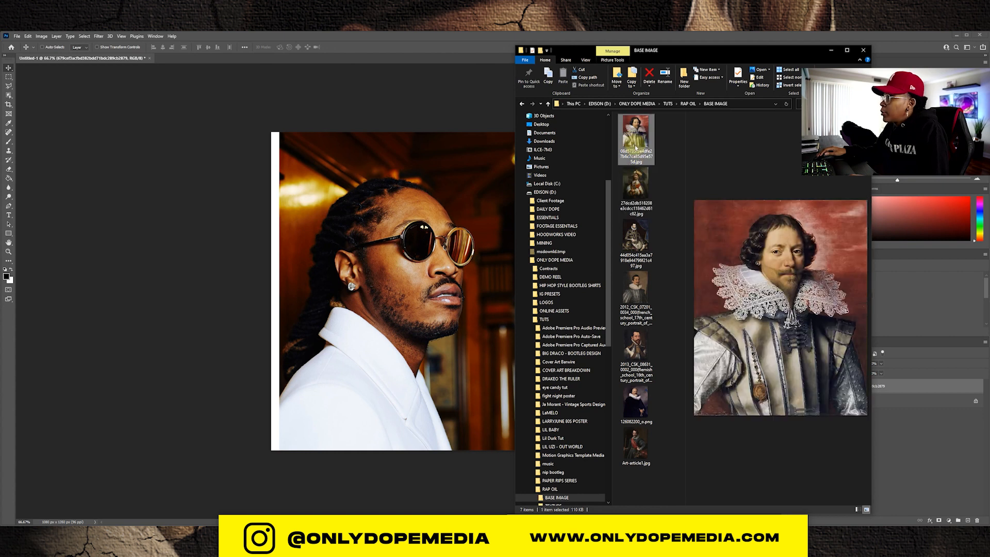
click(634, 240)
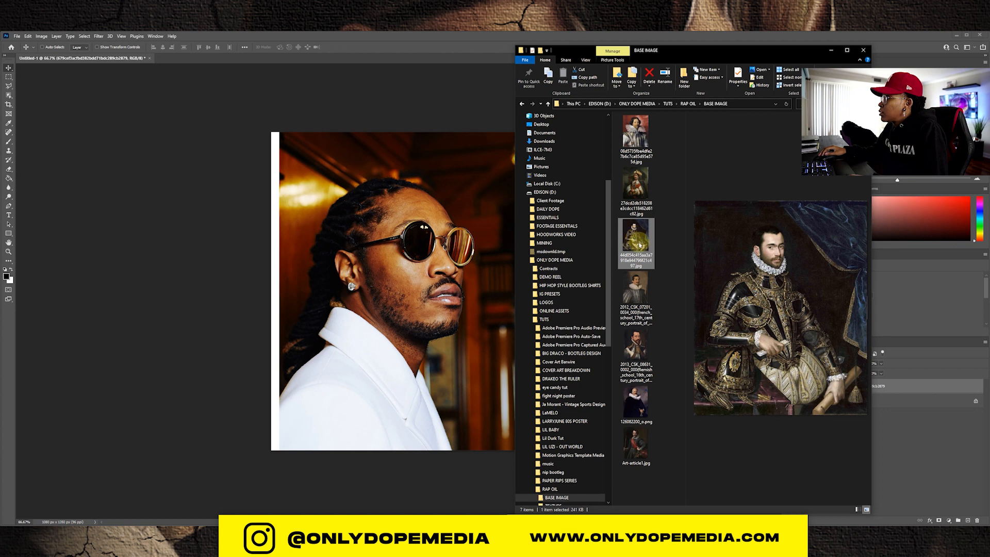
click(643, 292)
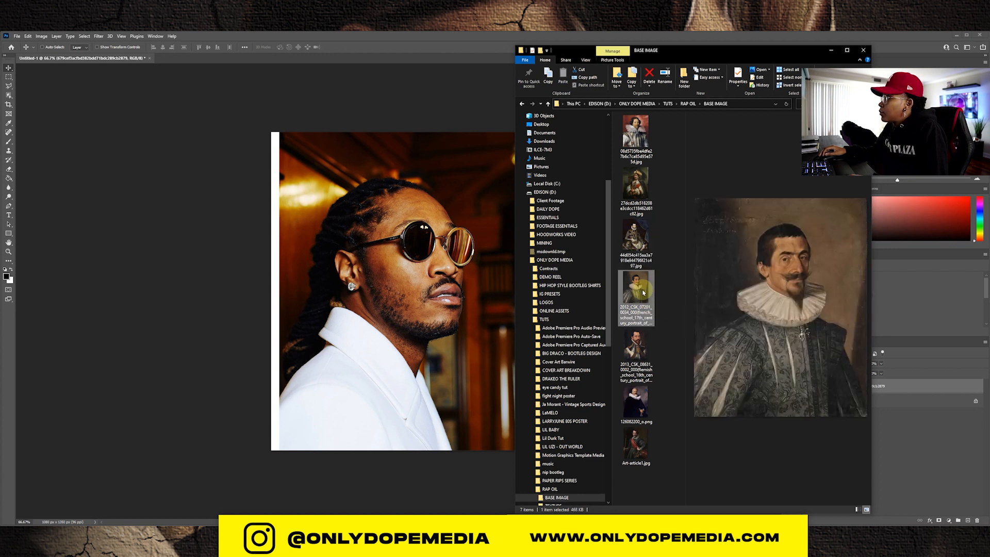
click(645, 342)
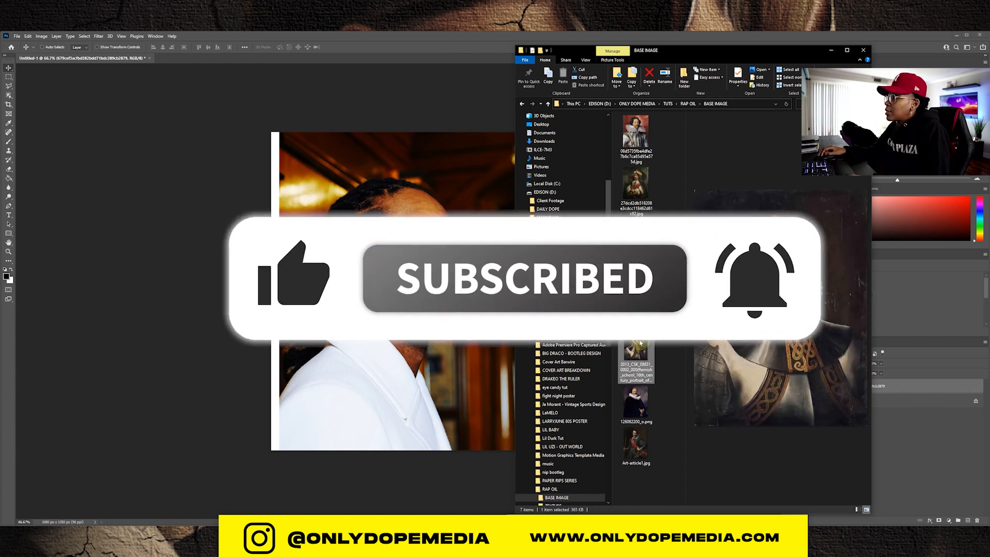
drag(641, 343, 271, 293)
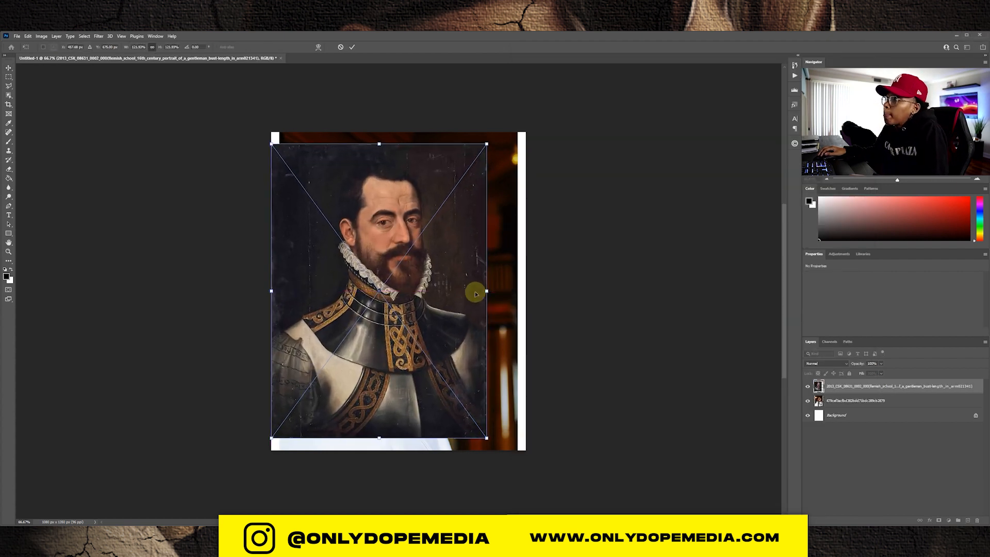
Scale the armoured gentleman painting to the full canvas width and align its upper edge with the top of the canvas.
drag(488, 292, 527, 286)
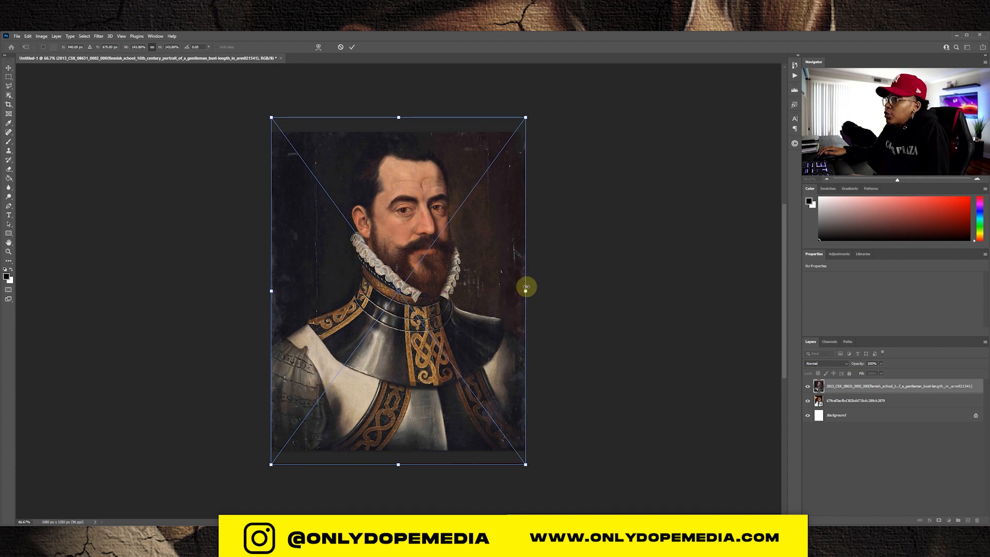
drag(490, 265, 492, 283)
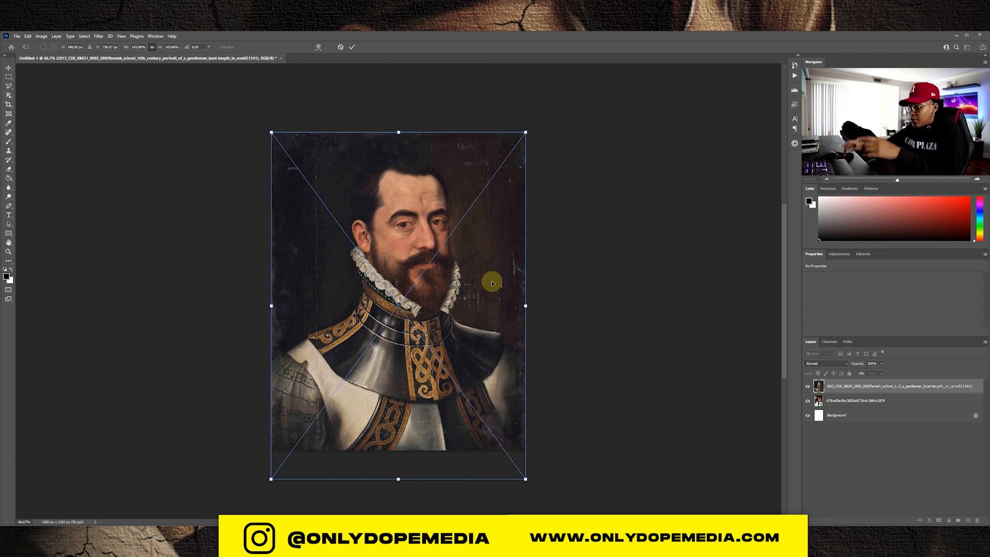
key(Return)
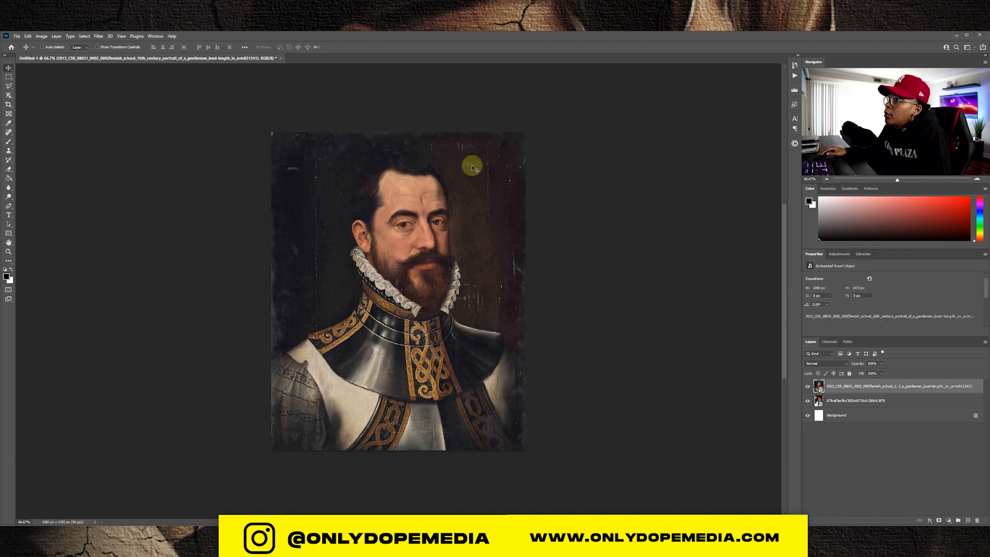
Move the painting's layer below the sunglasses photo and select the photo layer.
drag(835, 386, 832, 407)
click(825, 388)
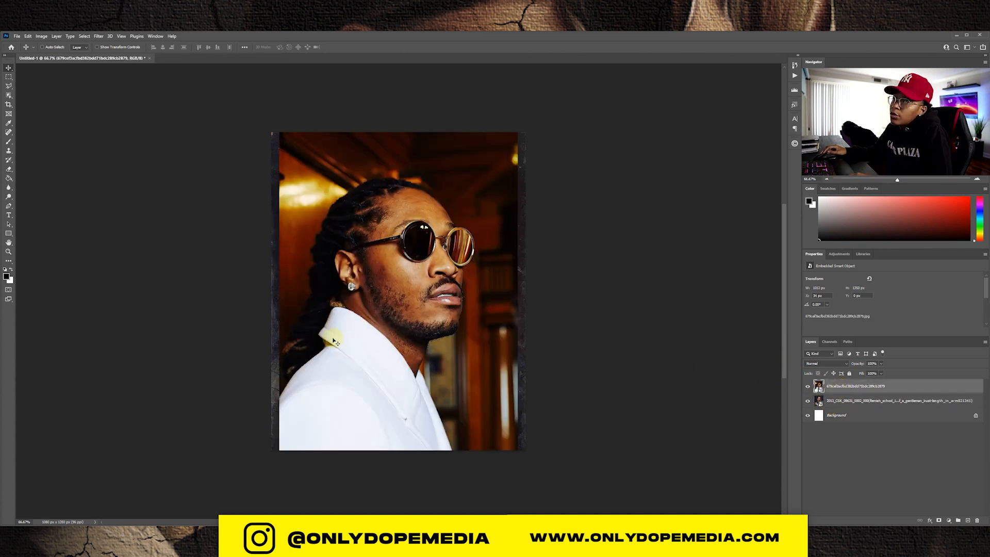
click(42, 36)
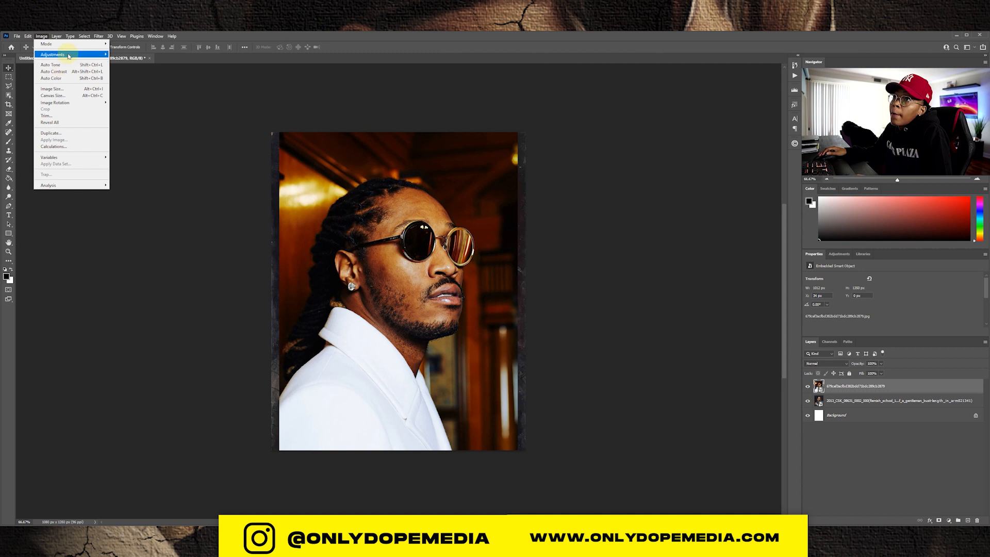
mouse_move(69, 55)
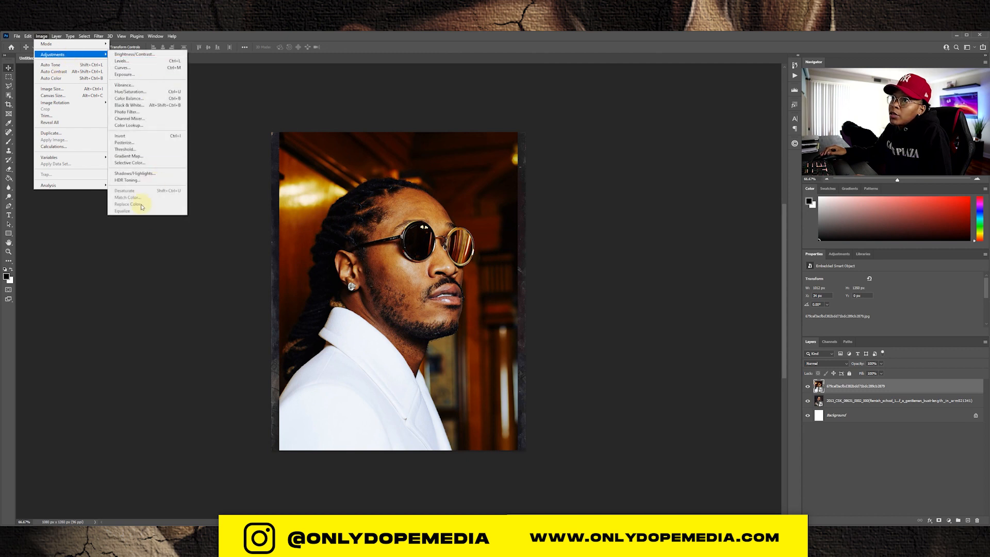
click(551, 227)
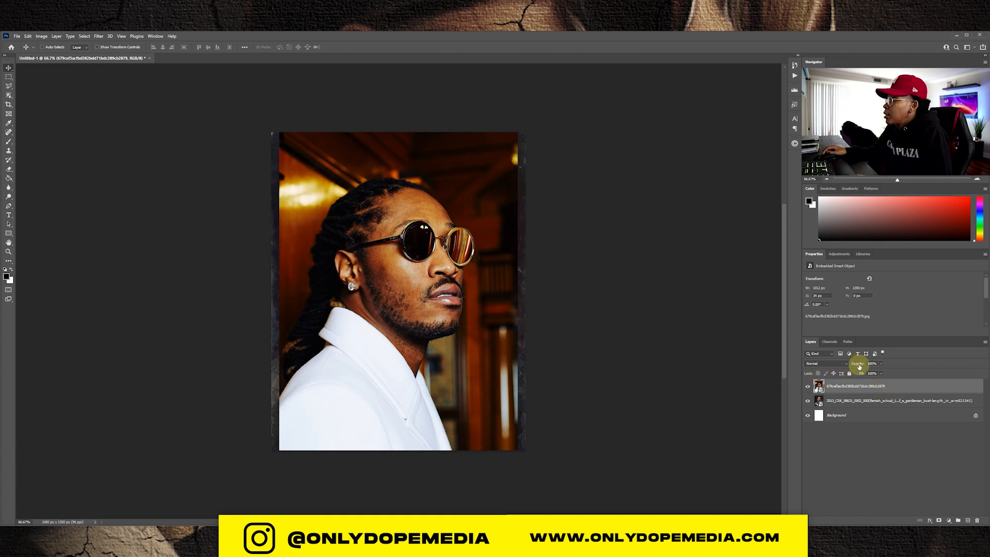
Lower the sunglasses photo's opacity to 50%, then scale it to about 53% and position its head over the painted head.
drag(859, 366, 841, 366)
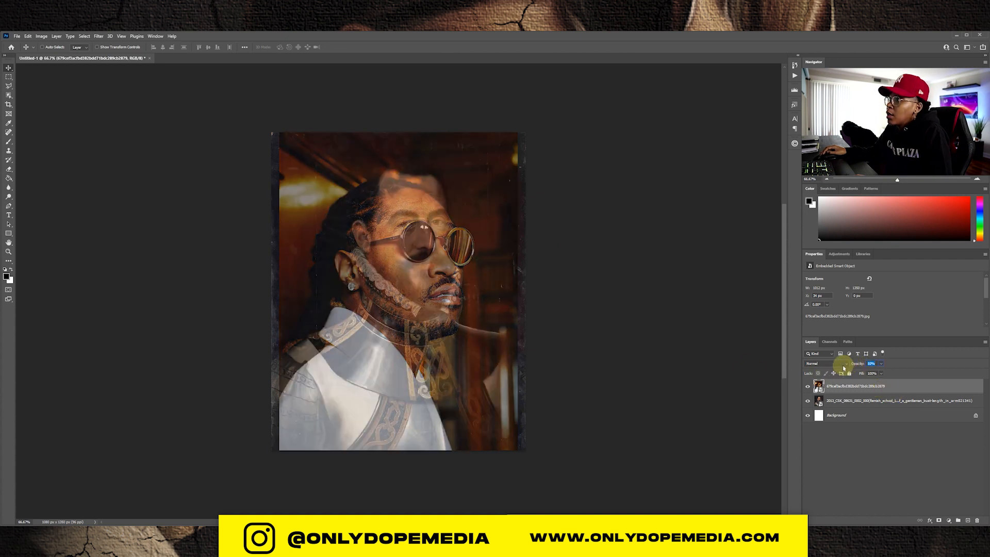
mouse_move(421, 339)
mouse_down()
mouse_move(470, 314)
mouse_move(541, 321)
mouse_move(444, 309)
mouse_move(453, 301)
mouse_move(547, 305)
mouse_move(449, 289)
mouse_move(504, 299)
mouse_move(454, 297)
mouse_move(434, 307)
mouse_up()
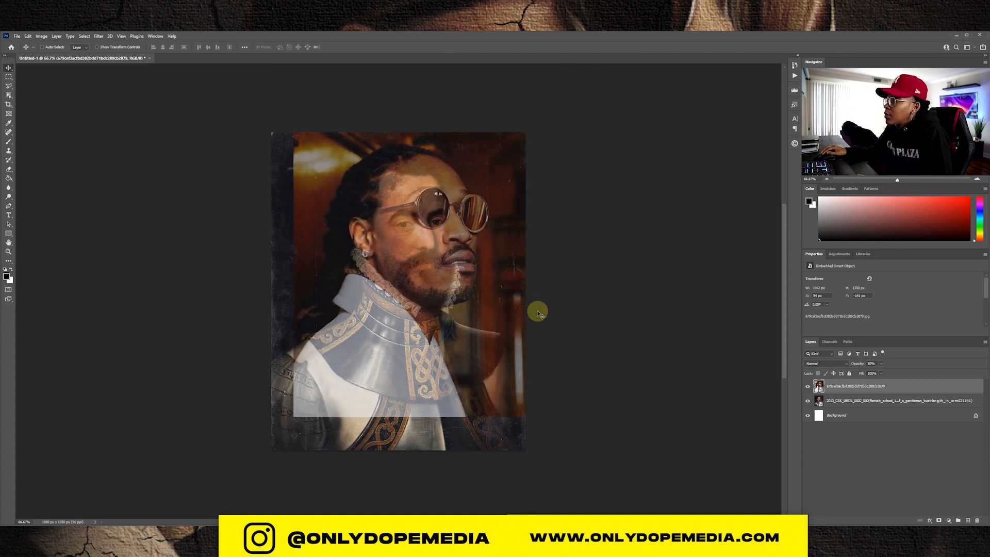
key(ctrl+t)
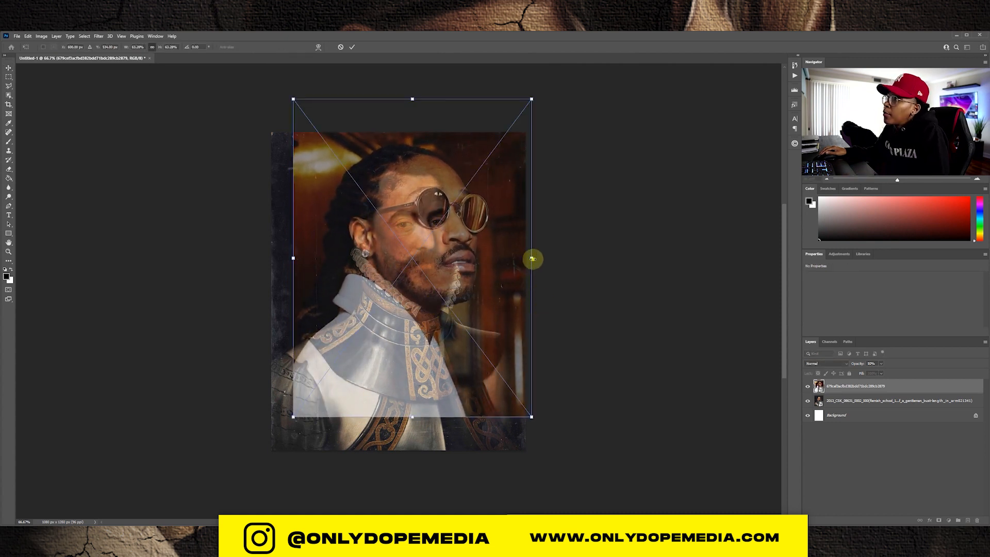
drag(532, 259, 486, 261)
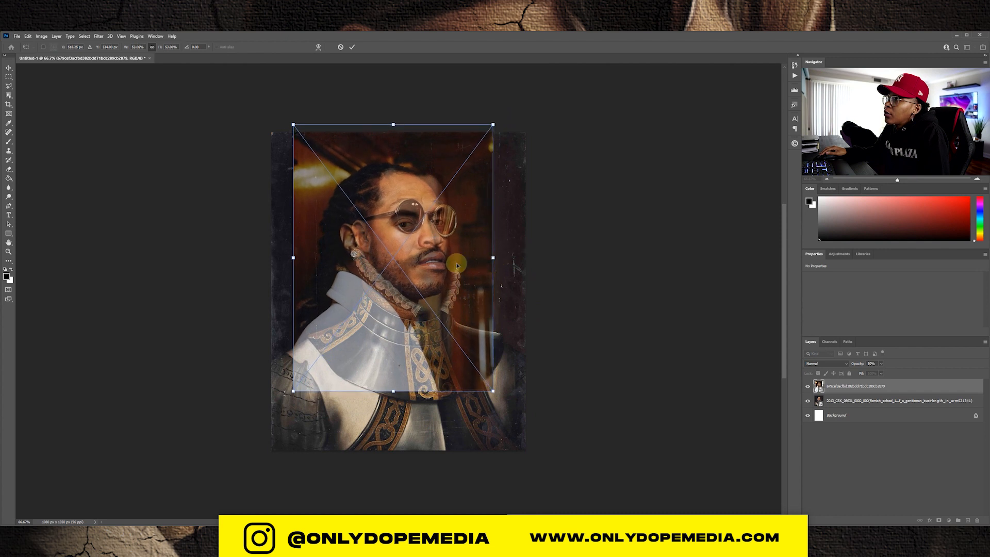
mouse_move(411, 259)
mouse_down()
mouse_move(442, 258)
mouse_move(429, 248)
mouse_move(420, 257)
mouse_up()
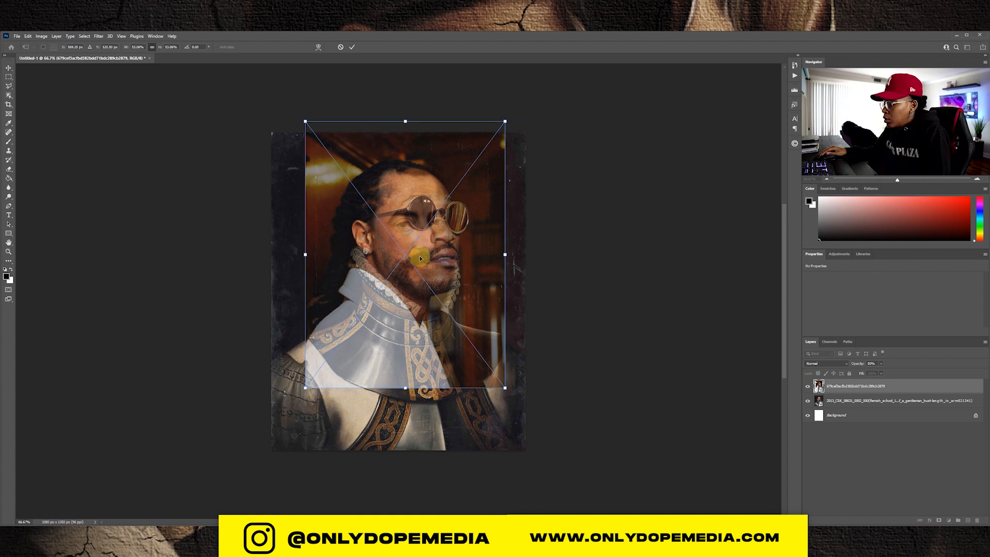
key(Return)
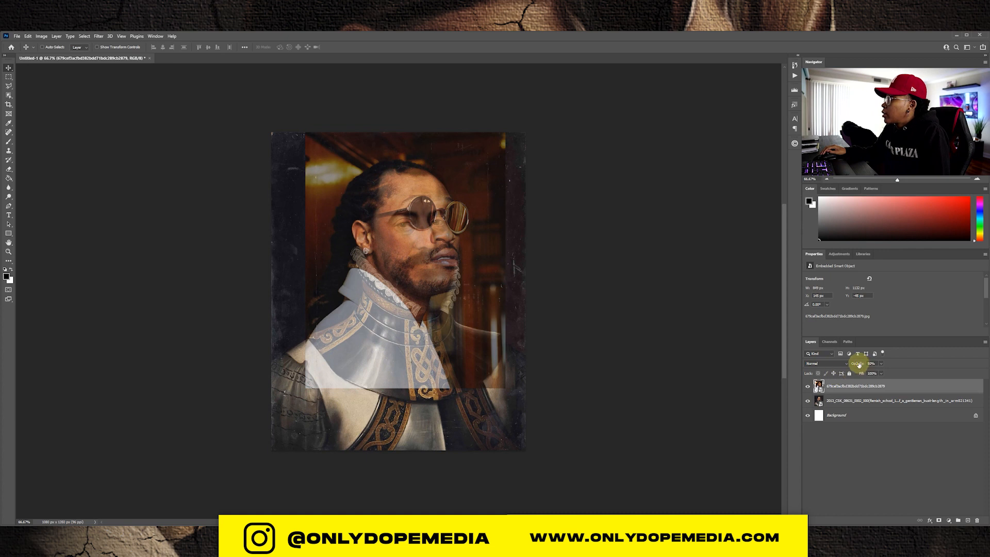
Restore the sunglasses photo's opacity to 100% and rasterize its layer.
drag(858, 365, 933, 365)
right_click(898, 385)
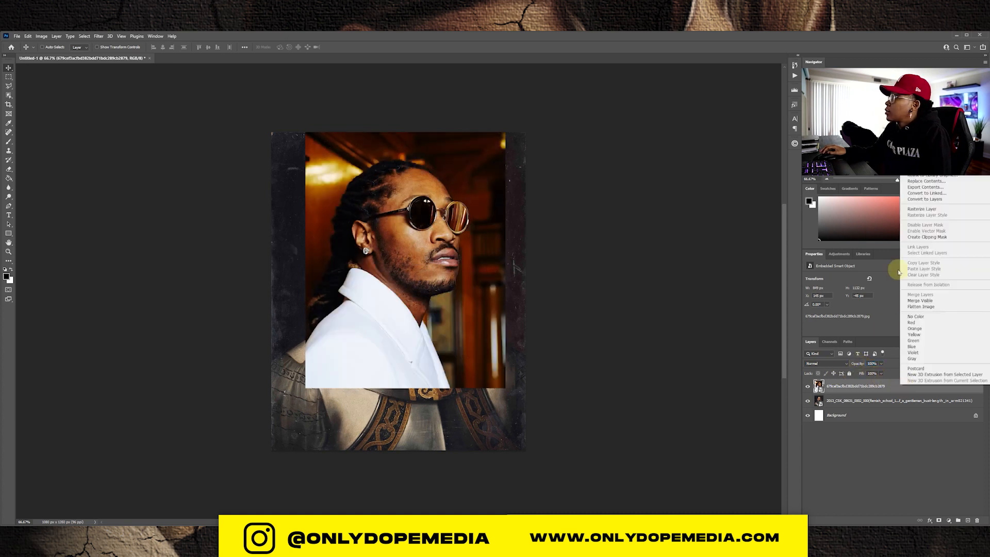
click(922, 208)
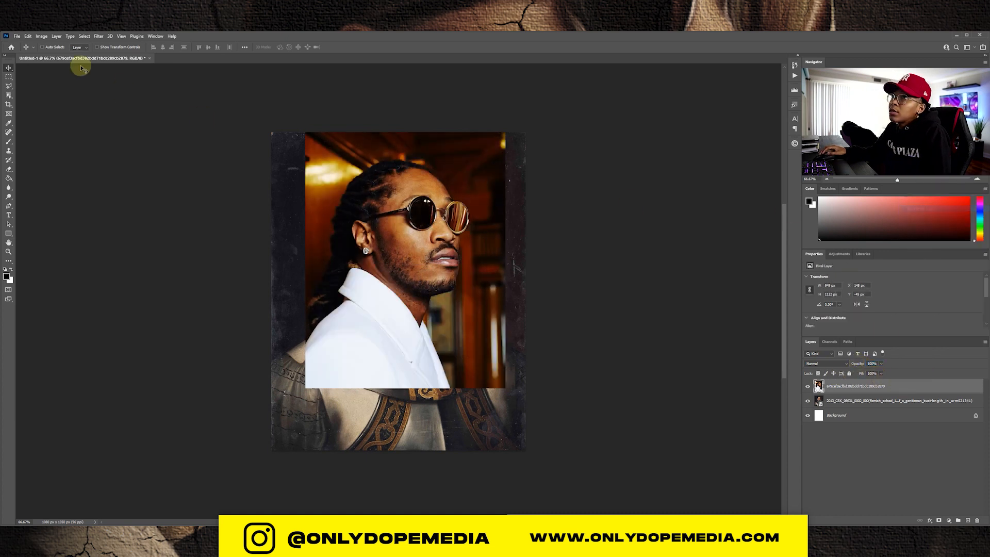
Open Match Color for the photo, with Untitled-1 as the source and the Flemish school painting as the reference layer.
click(38, 36)
mouse_move(54, 55)
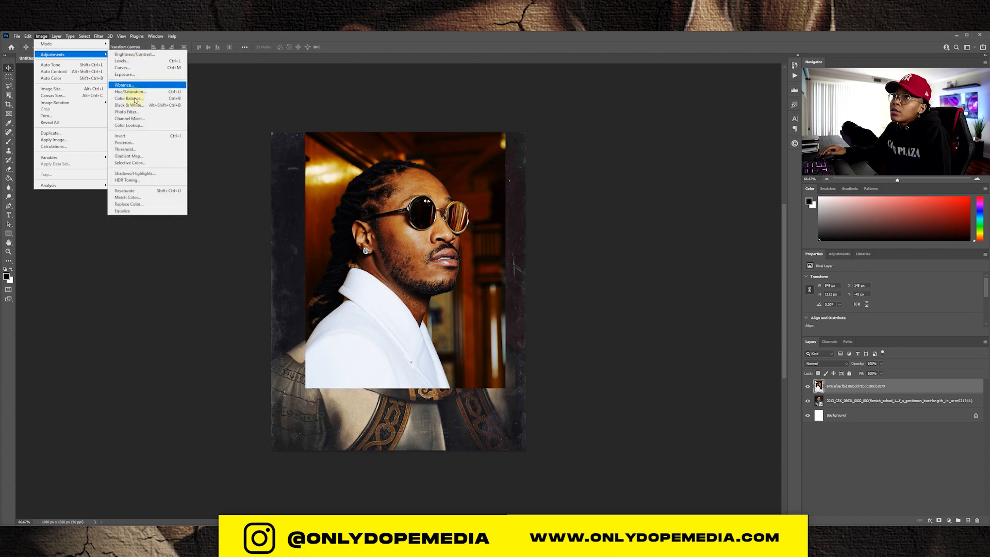
click(125, 198)
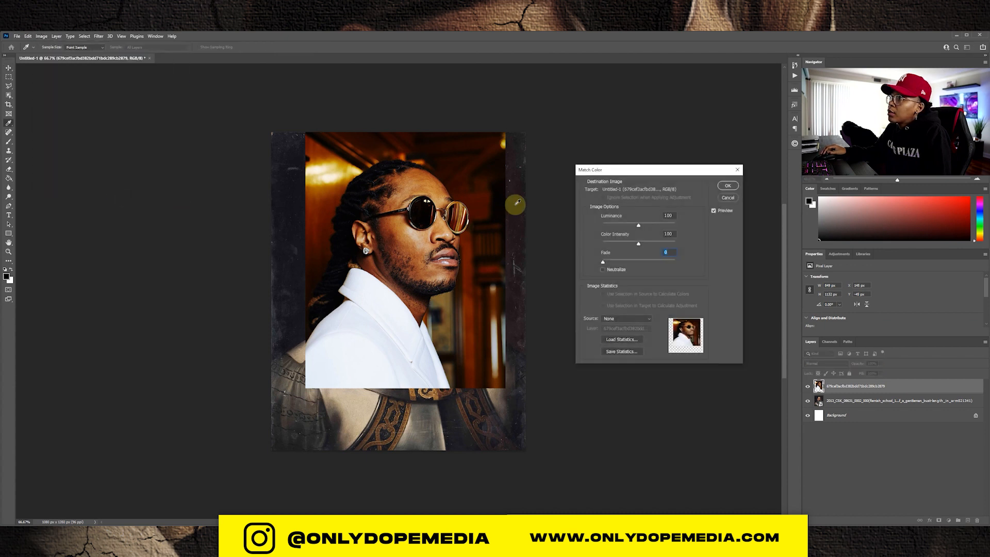
click(619, 318)
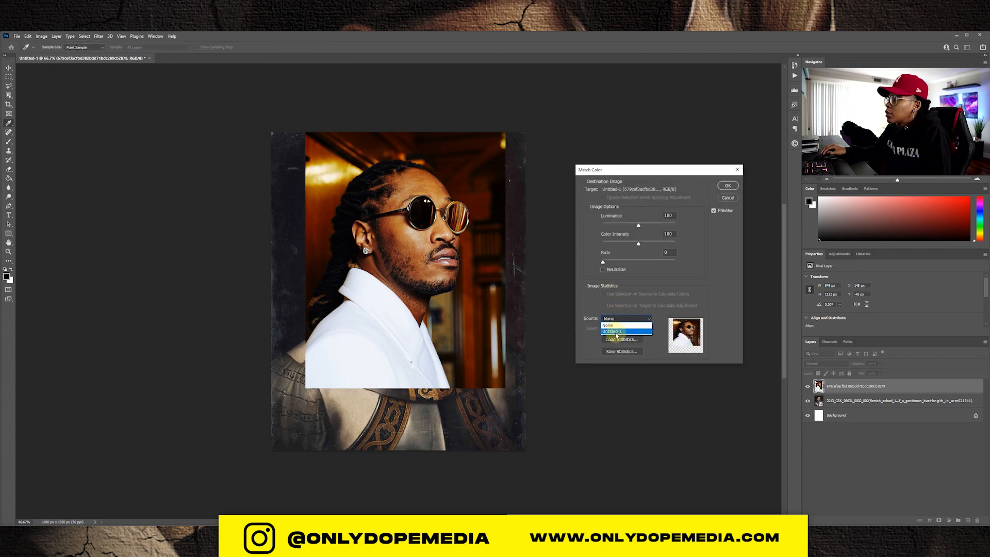
click(617, 333)
click(619, 329)
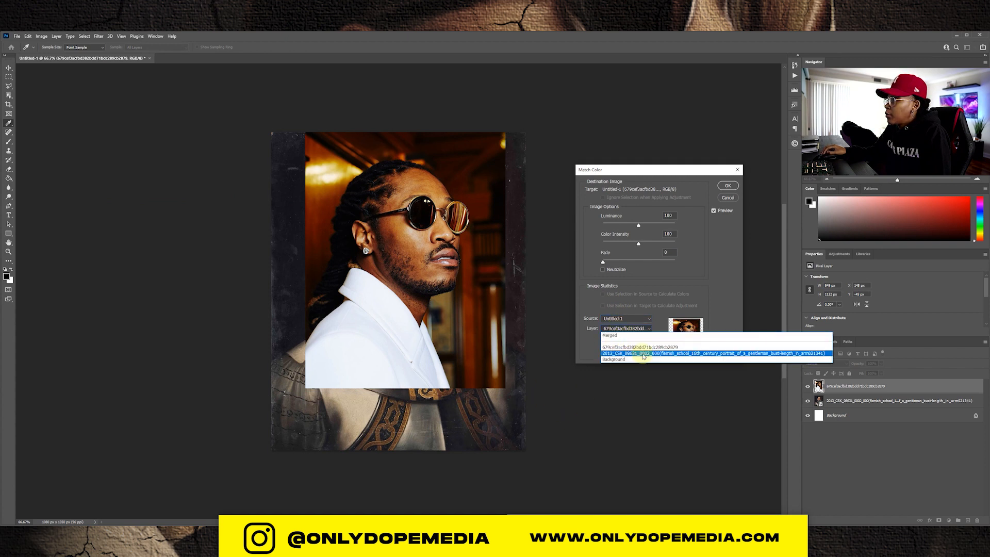
click(741, 354)
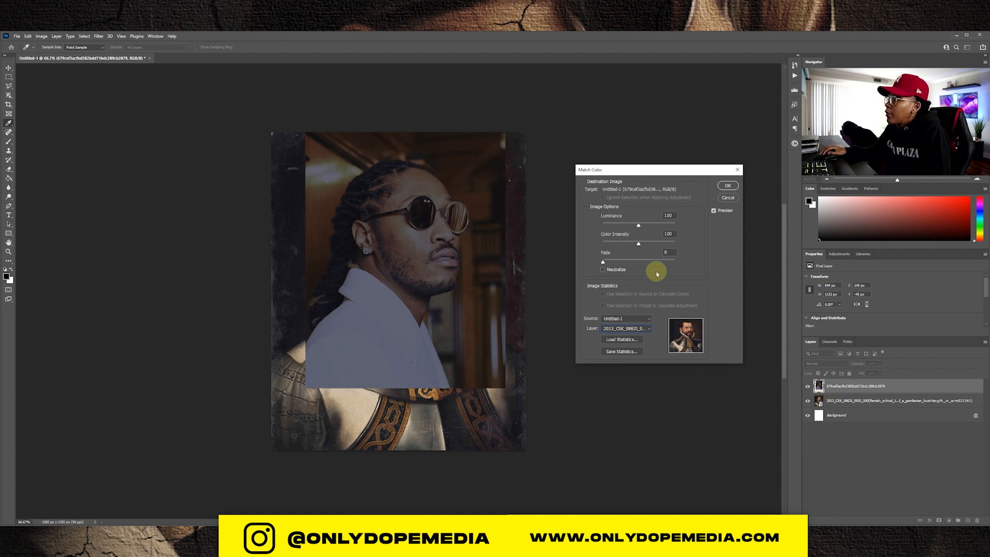
Apply the colour match with luminance 124, color intensity 92 and fade 65, leaving Neutralize off.
click(603, 271)
mouse_move(638, 223)
mouse_down()
mouse_move(658, 227)
mouse_move(648, 226)
mouse_up()
drag(603, 261, 652, 263)
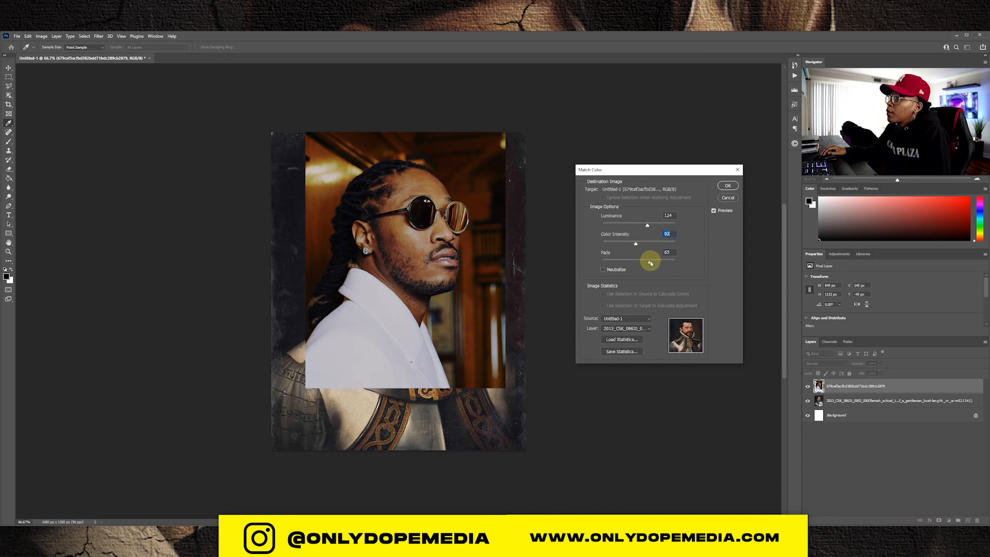
click(727, 185)
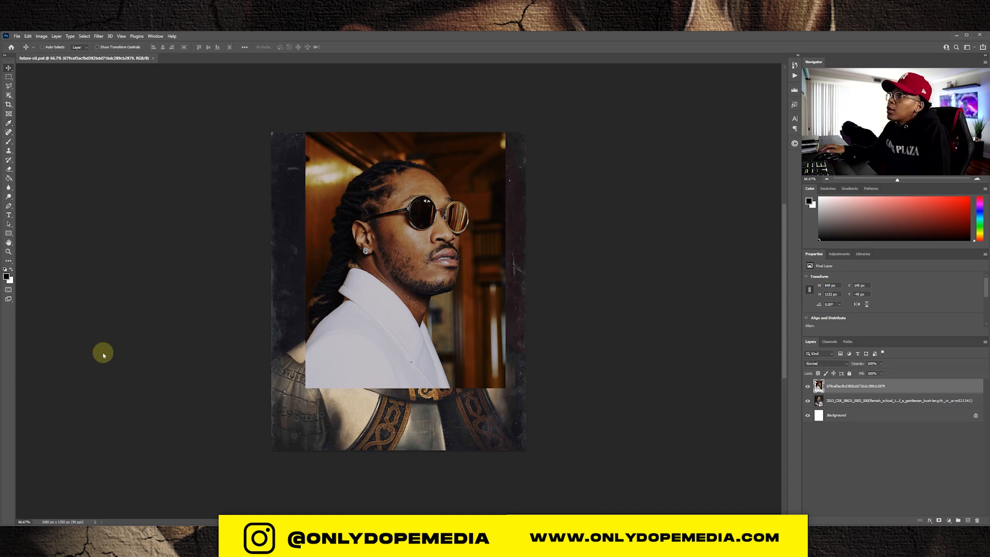
Select the man in the photo as the subject and expand the selection by 2 pixels.
click(83, 36)
click(109, 121)
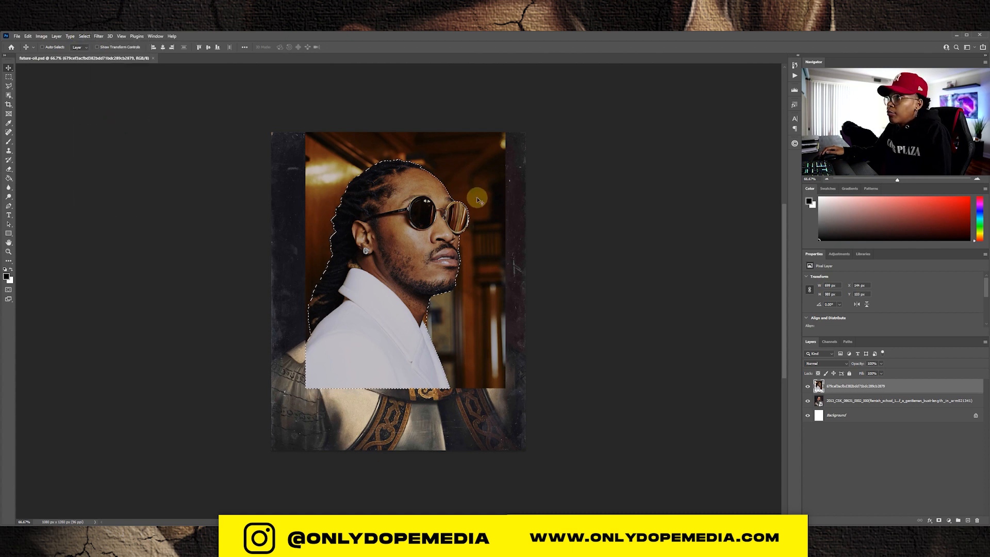
click(84, 36)
mouse_move(108, 146)
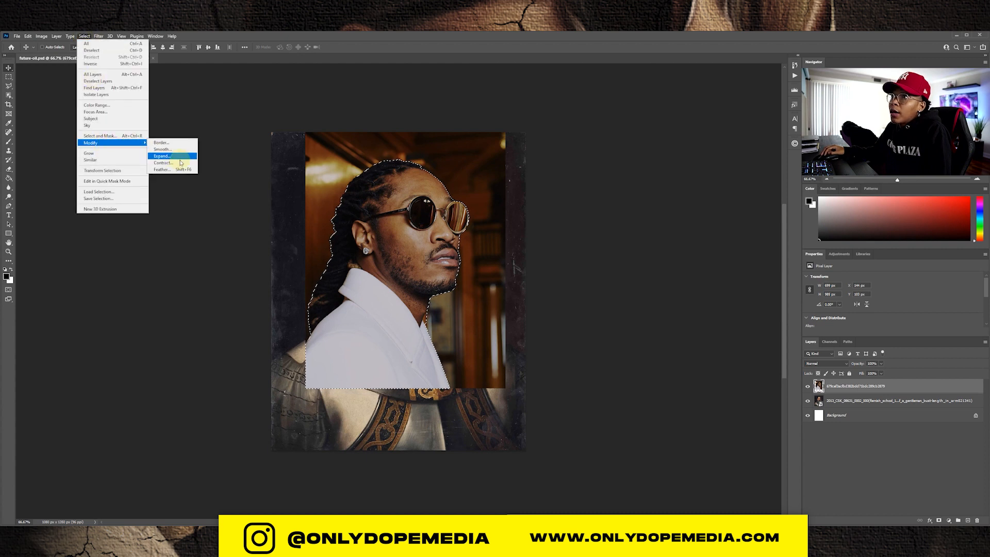
click(184, 160)
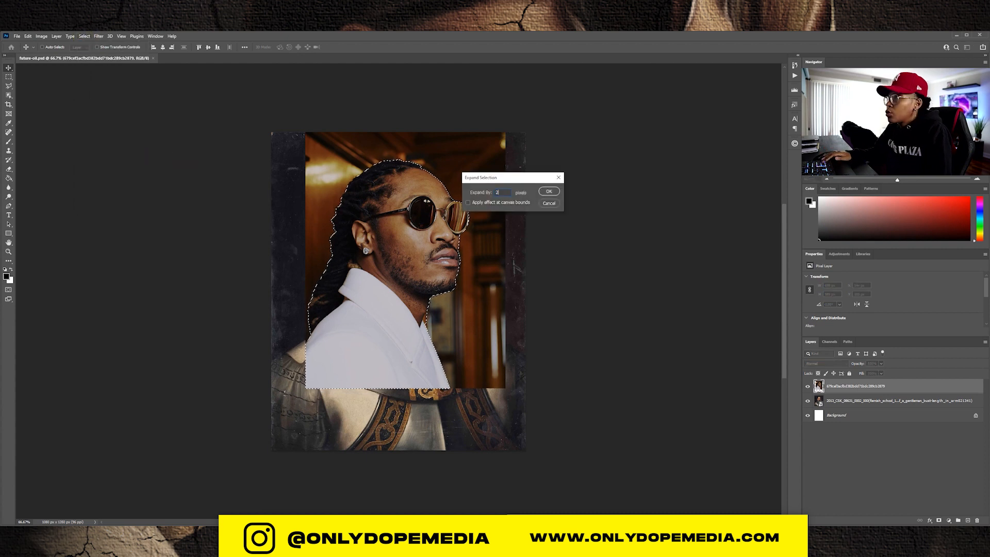
key(Return)
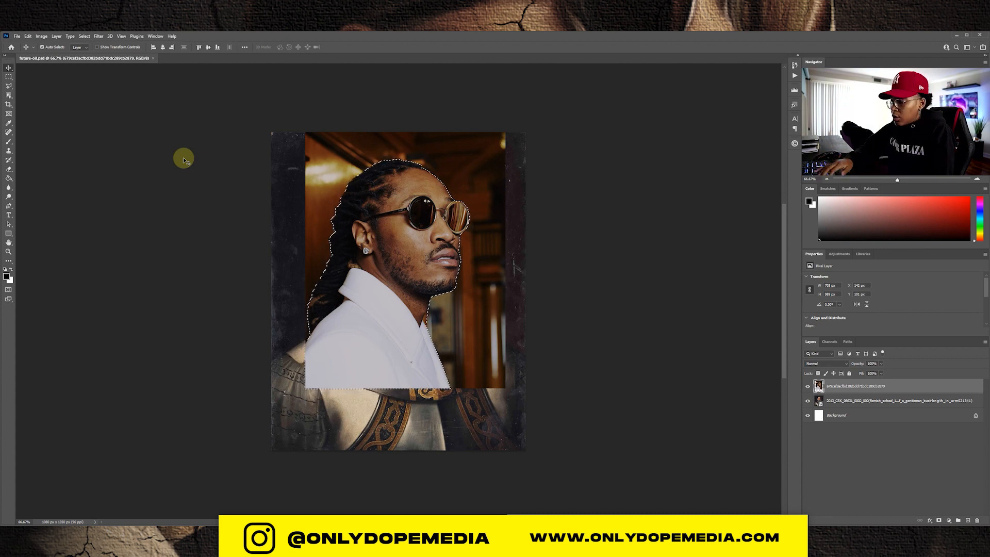
Invert the selection and delete the photo's background around the man.
key(ctrl+i)
key(ctrl+z)
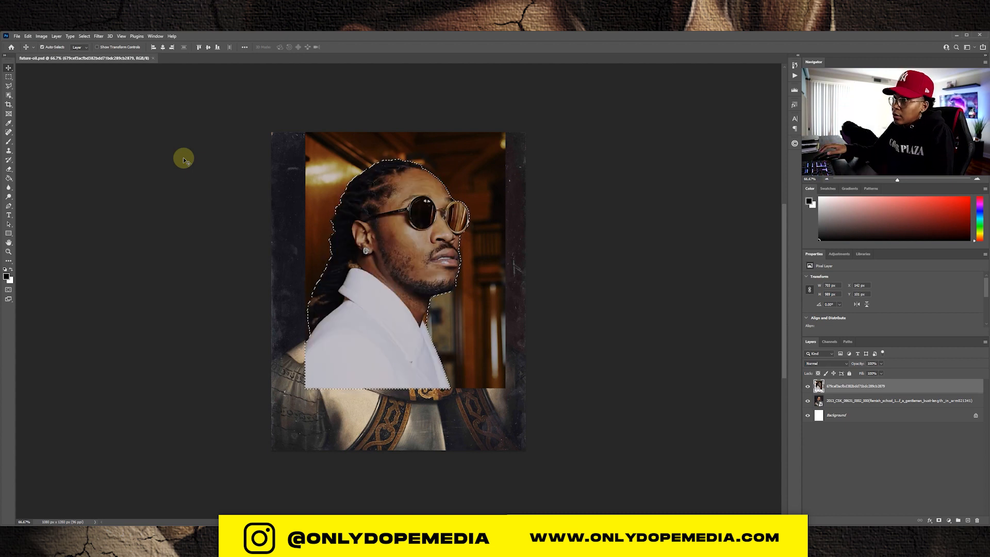
click(90, 37)
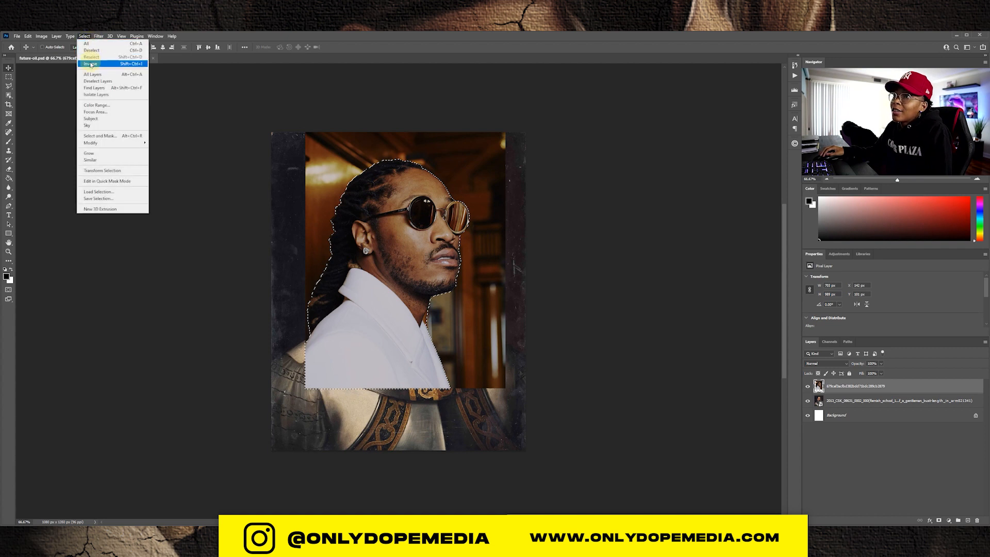
click(91, 50)
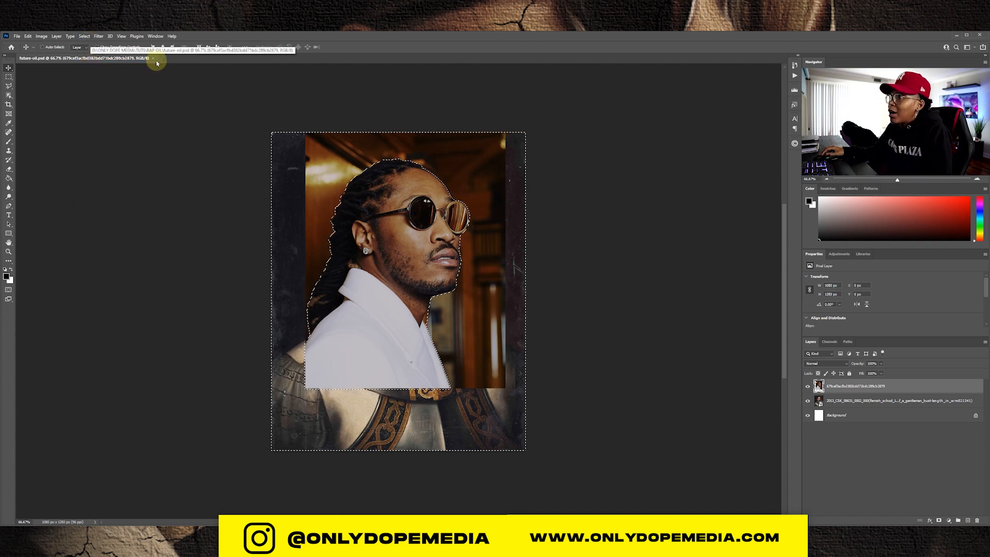
key(Delete)
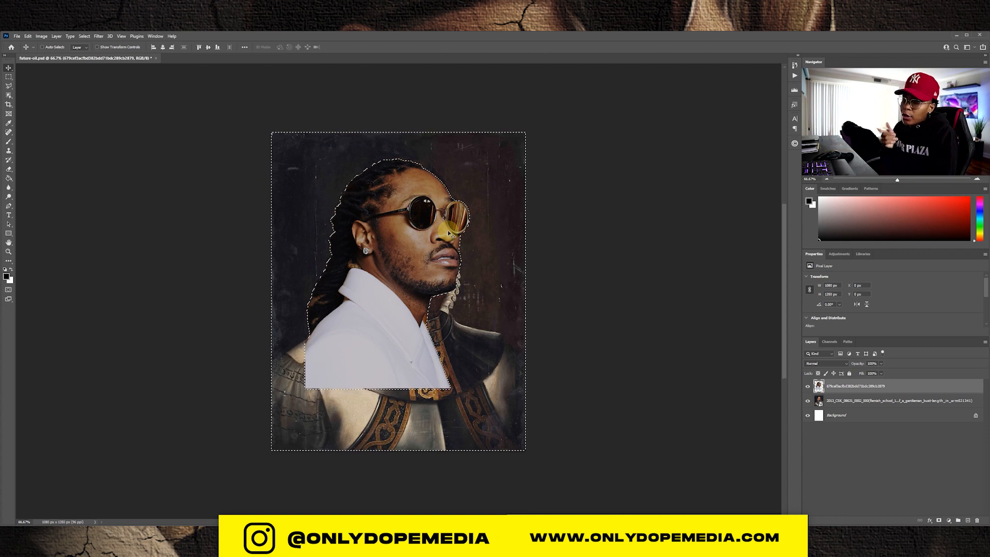
Clear the selection and save the document.
key(ctrl)
key(ctrl+d)
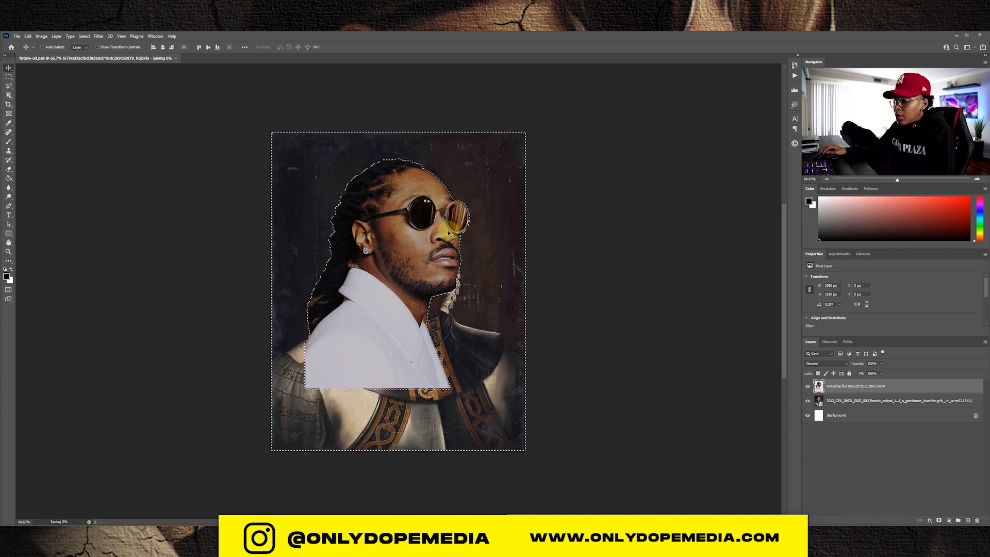
key(ctrl+s)
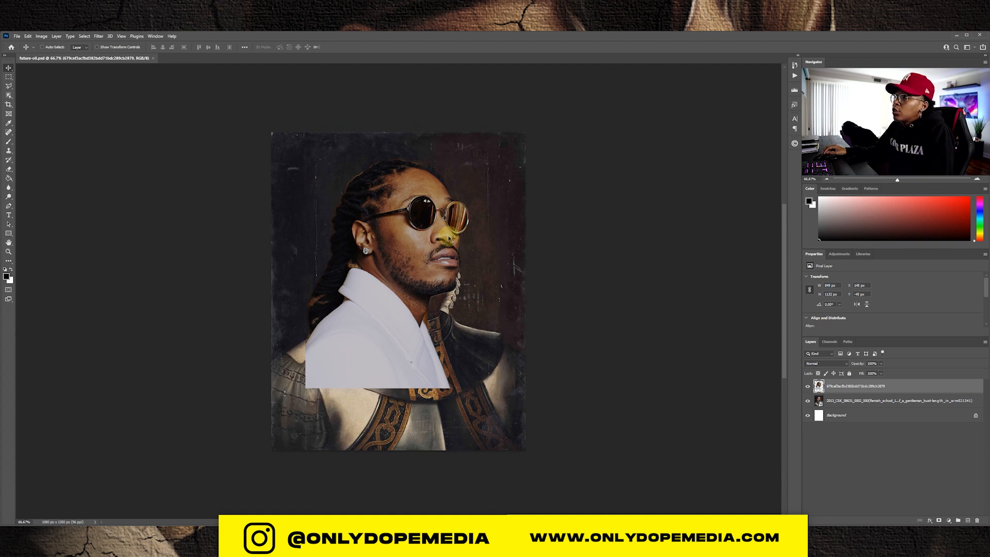
Select the empty area around the cut-out with the Magic Wand and feather it by 2 pixels to soften the edge.
click(8, 86)
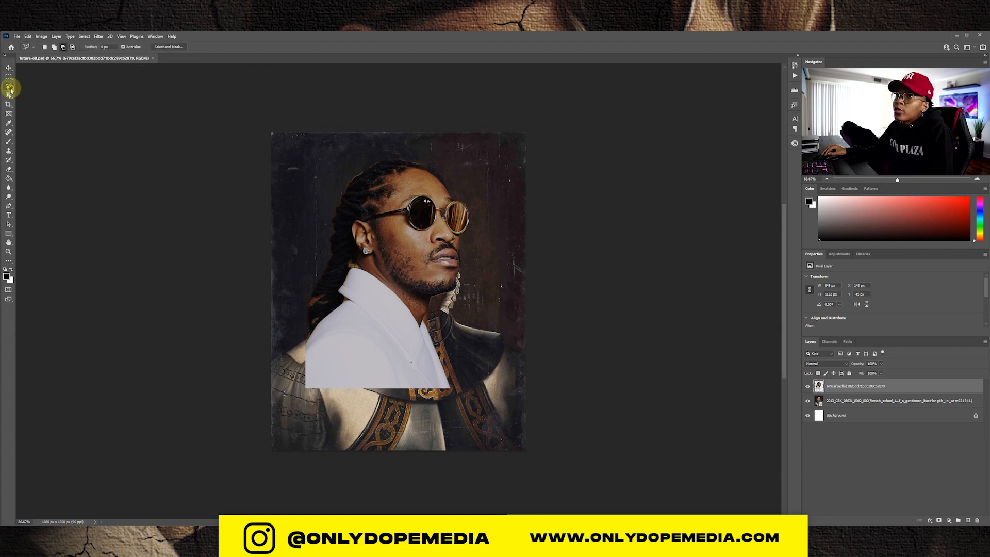
click(8, 95)
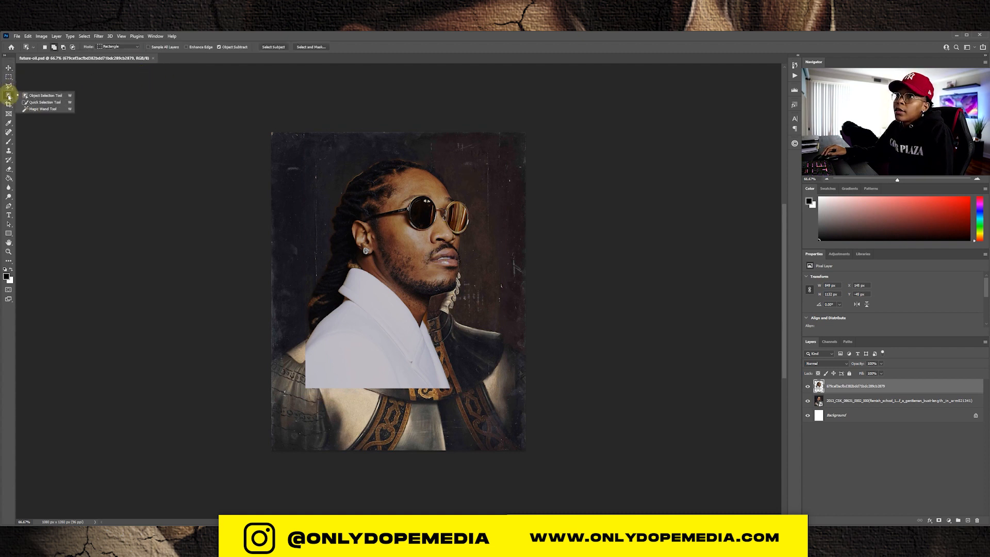
click(27, 109)
click(369, 151)
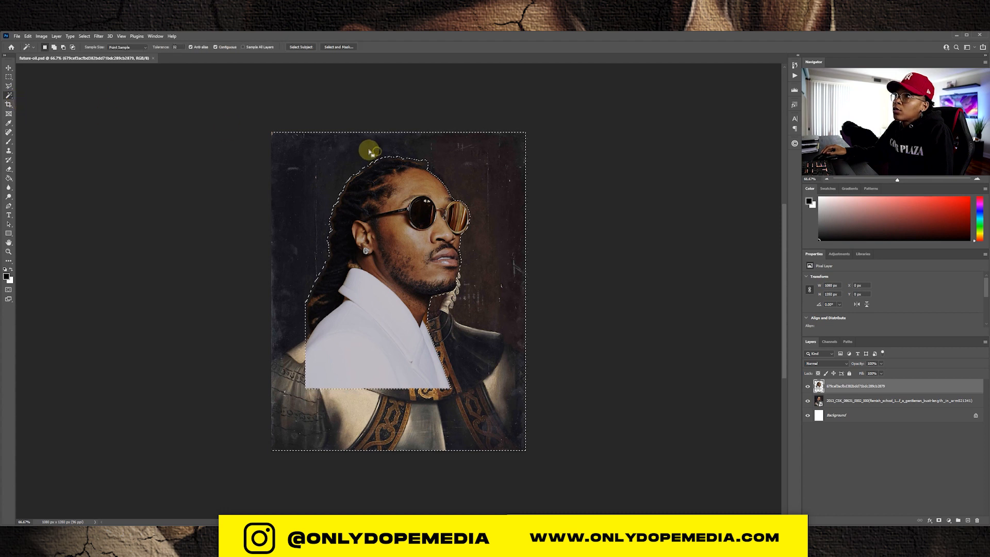
click(84, 36)
mouse_move(129, 143)
click(175, 169)
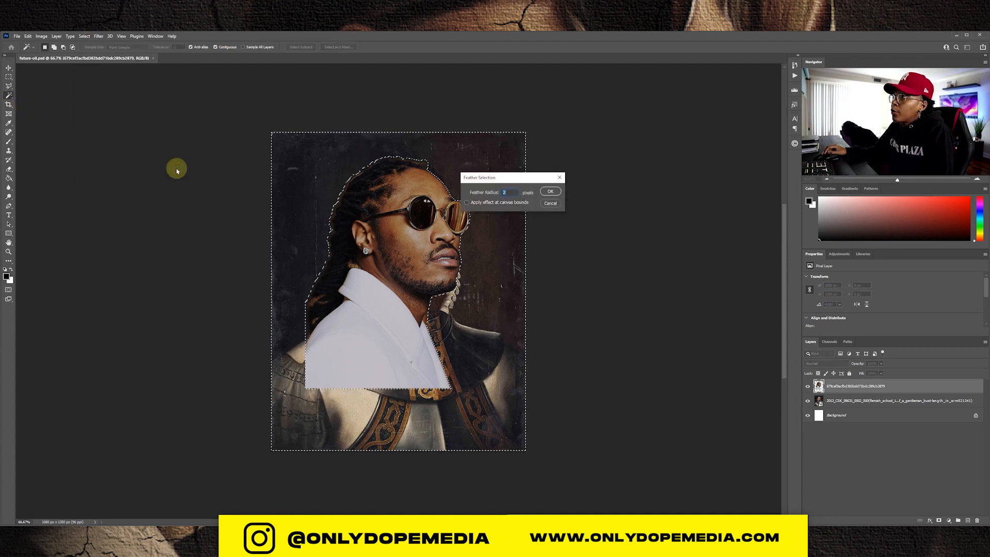
key(Return)
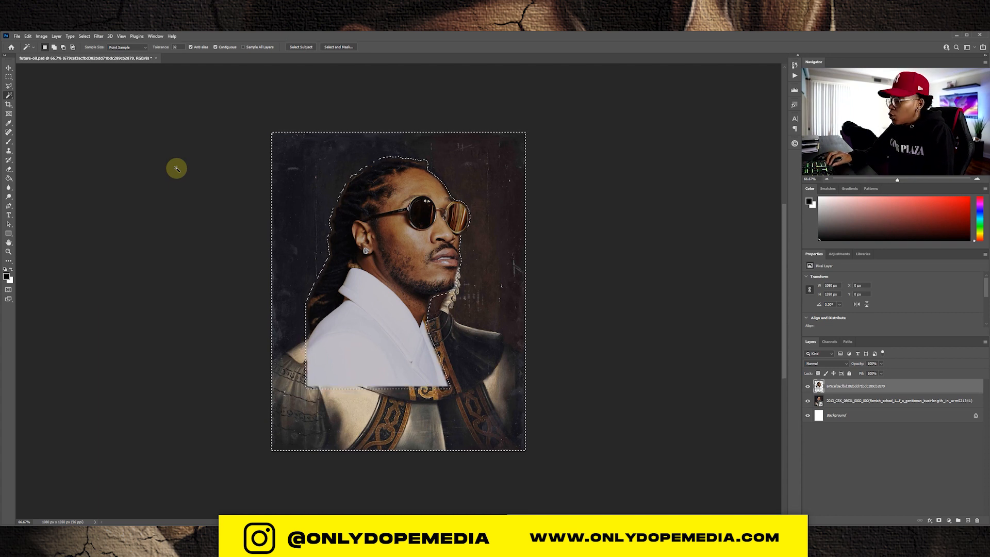
Nudge the feathered selection 6 px right and 3 px down to trim the cut-out's edge, and deselect.
key(Right)
key(Right)
key(Right)
key(Right)
key(Right)
key(Right)
key(Down)
key(Down)
key(Down)
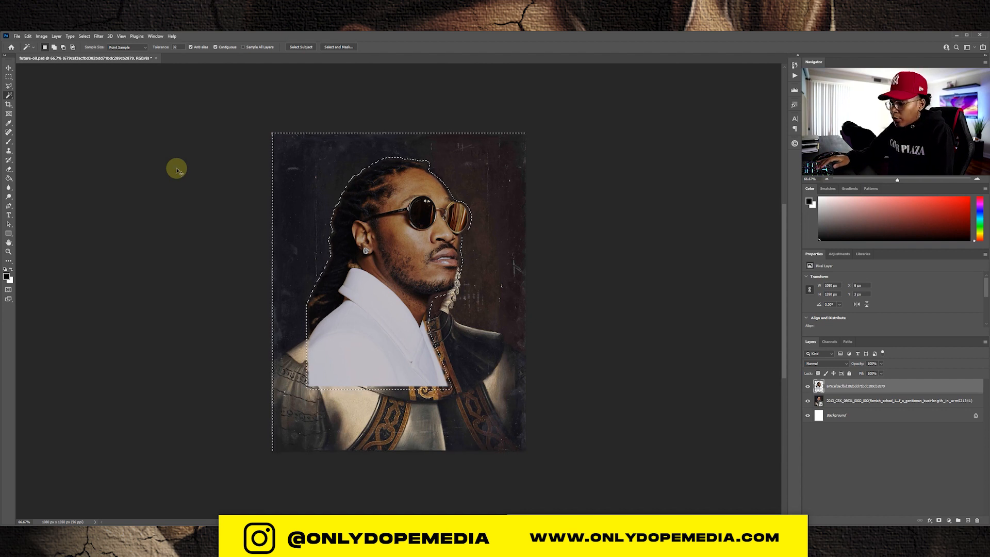
key(ctrl+d)
key(v)
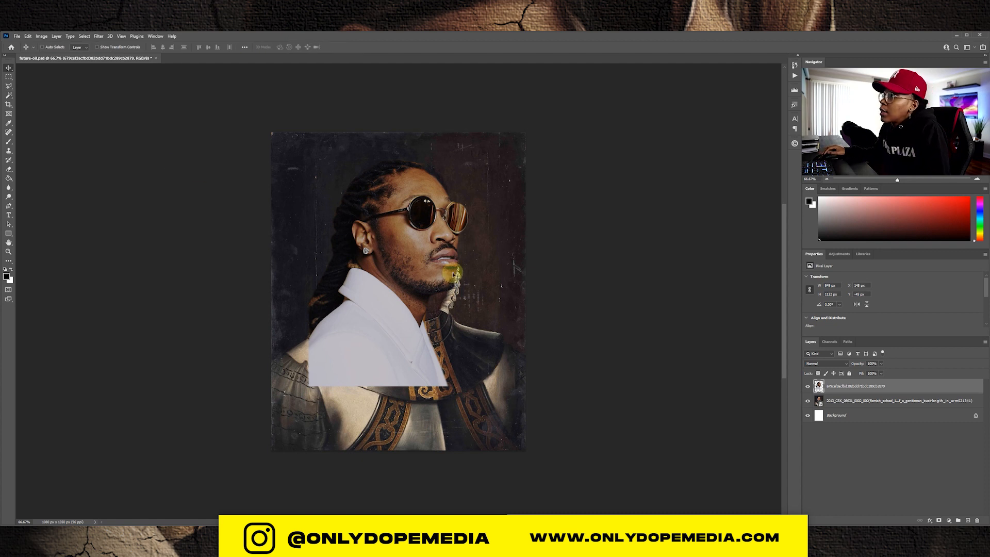
Outline the white coat along the collar with the Polygonal Lasso and remove it from the cut-out.
click(8, 87)
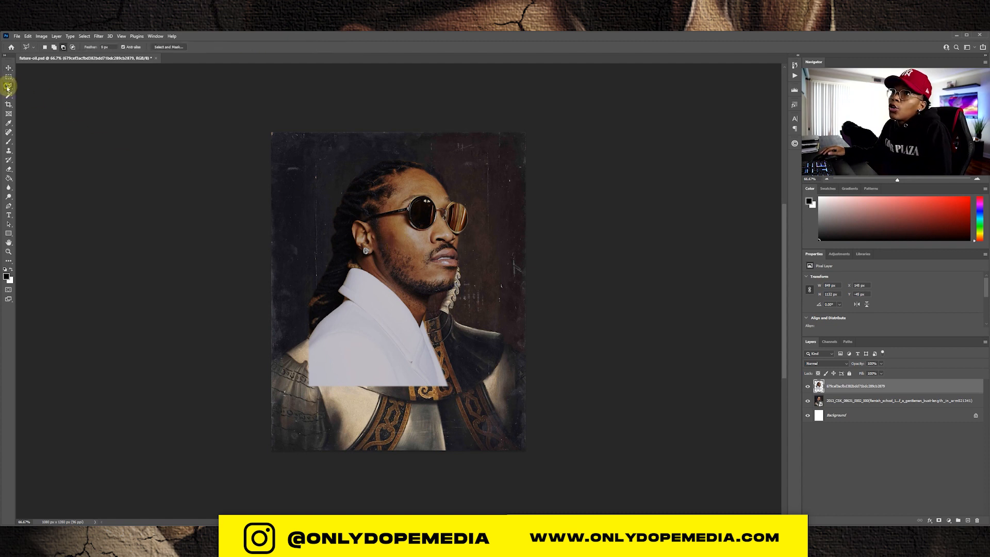
right_click(8, 86)
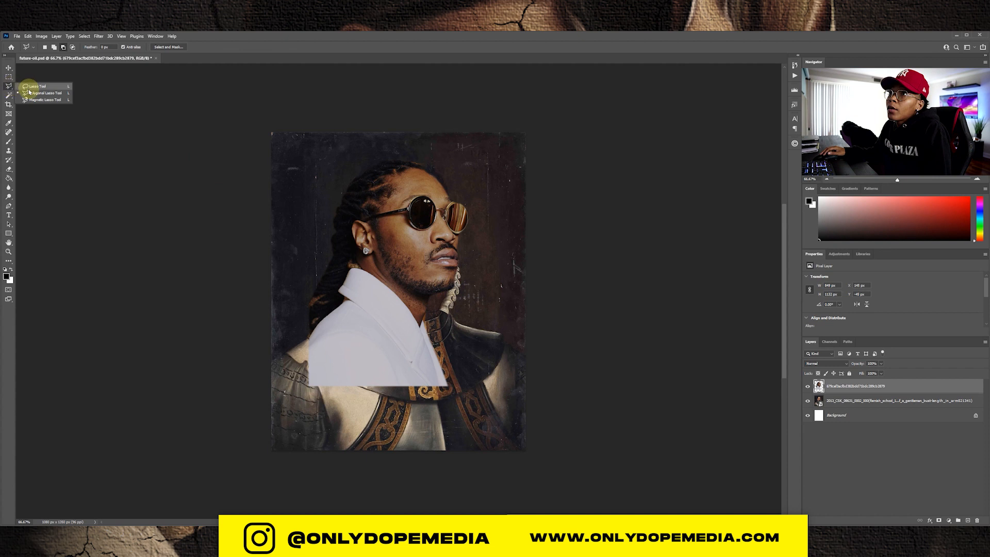
click(31, 87)
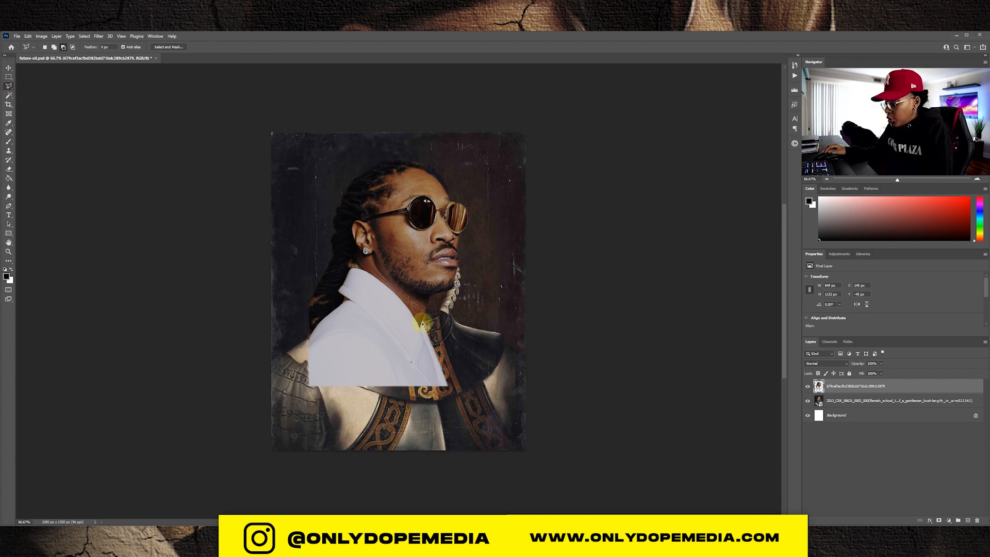
scroll(421, 324, up, 2)
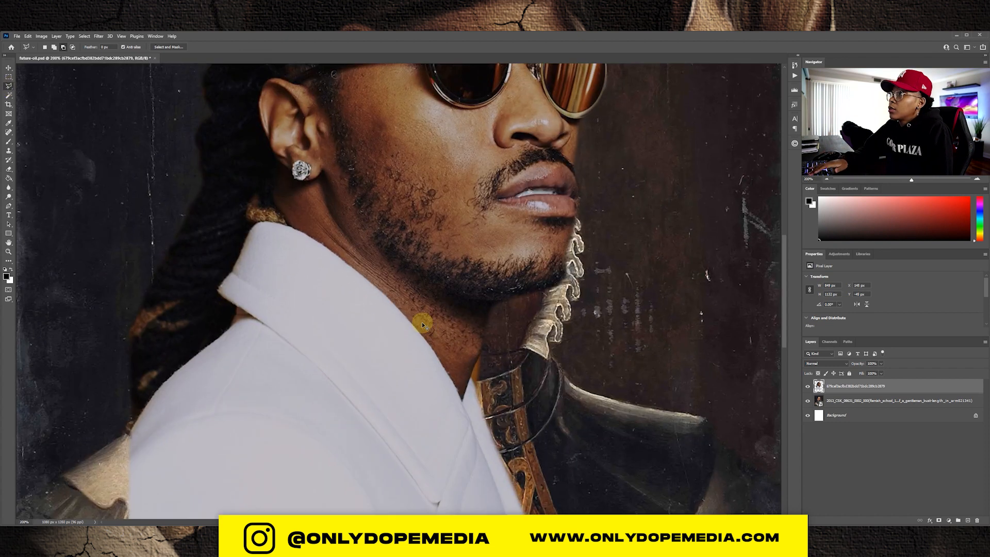
click(463, 401)
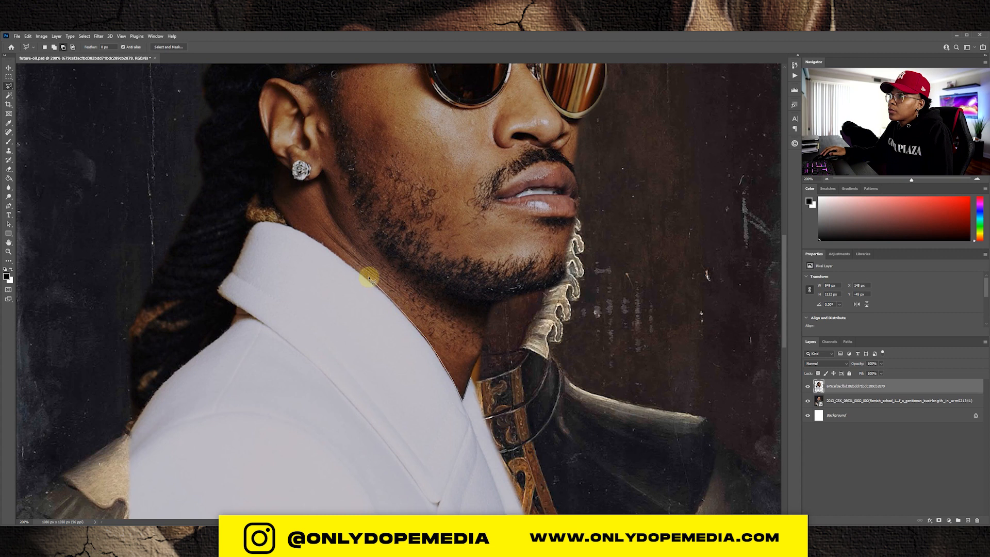
mouse_move(367, 278)
mouse_down()
mouse_move(295, 230)
mouse_move(243, 245)
mouse_move(225, 297)
mouse_move(129, 440)
mouse_up()
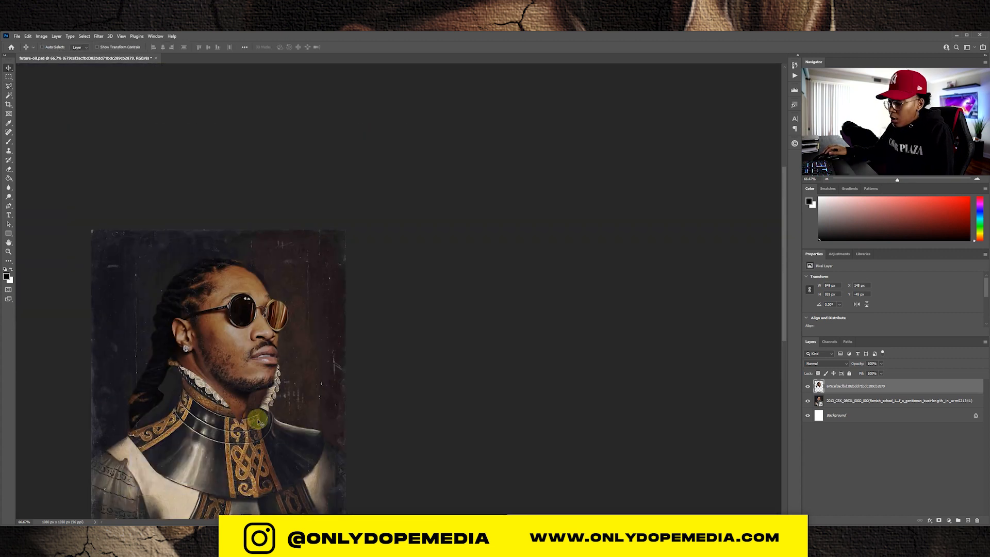
Move the head cut-out down, select the leftover brown strip above it with a rectangular marquee, and remove the strip.
key(ctrl+plus)
drag(361, 278, 276, 348)
click(9, 77)
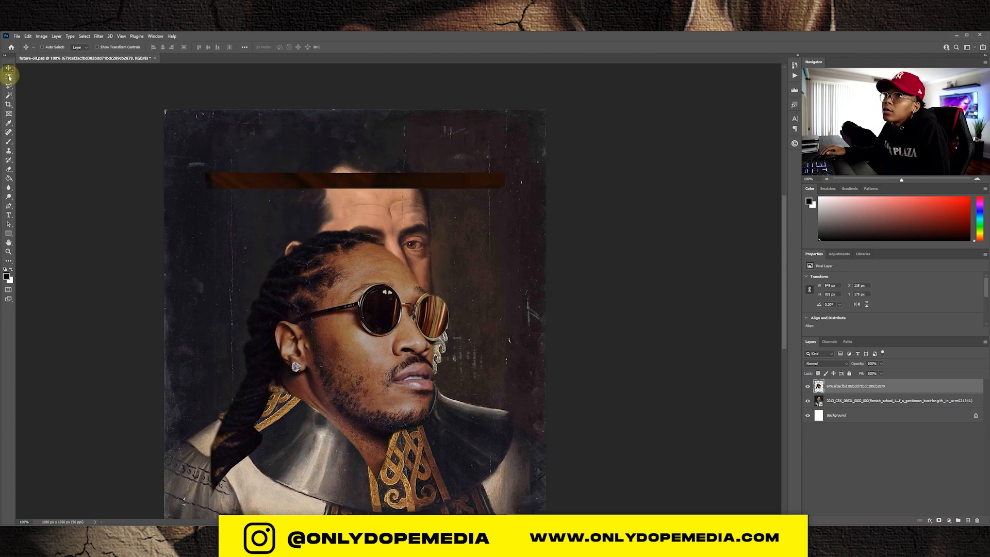
drag(159, 147, 528, 201)
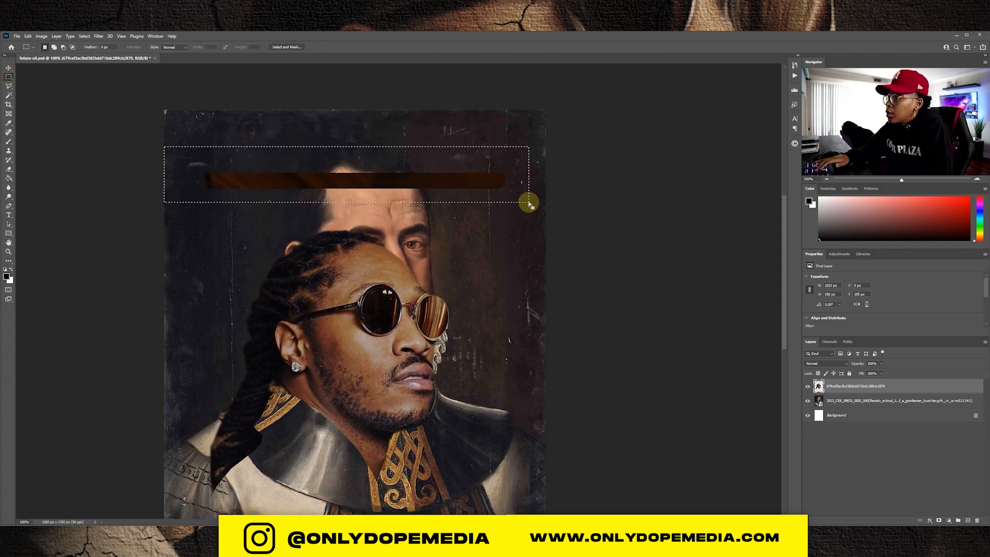
key(ctrl+d)
Enlarge the head cut-out and position it over the portrait's original face so the neck sits inside the armour collar.
key(v)
drag(363, 277, 381, 221)
key(ctrl+t)
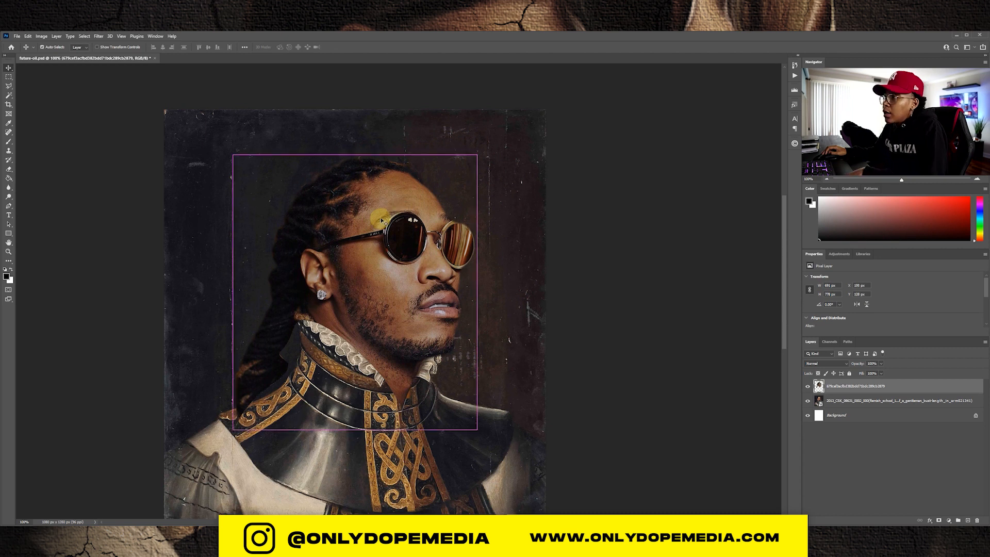
drag(234, 294, 210, 292)
key(Return)
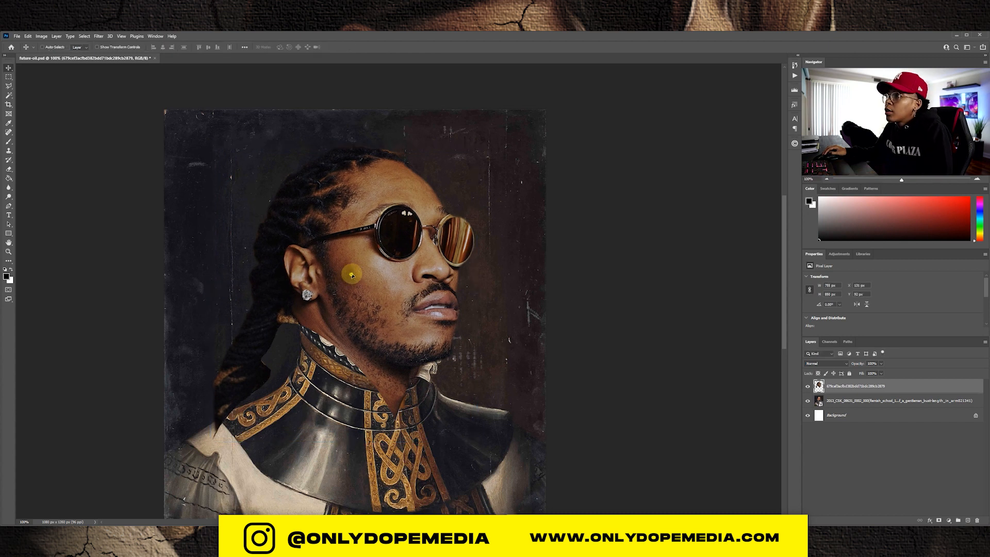
drag(345, 263, 352, 287)
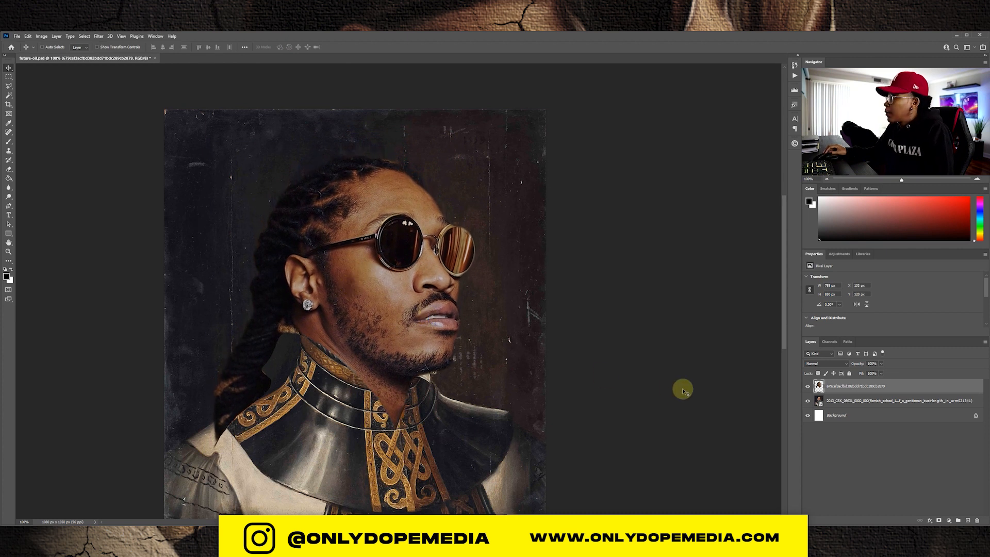
Hide the armoured portrait and white background layers, and rename the head cut-out's layer "future".
click(808, 400)
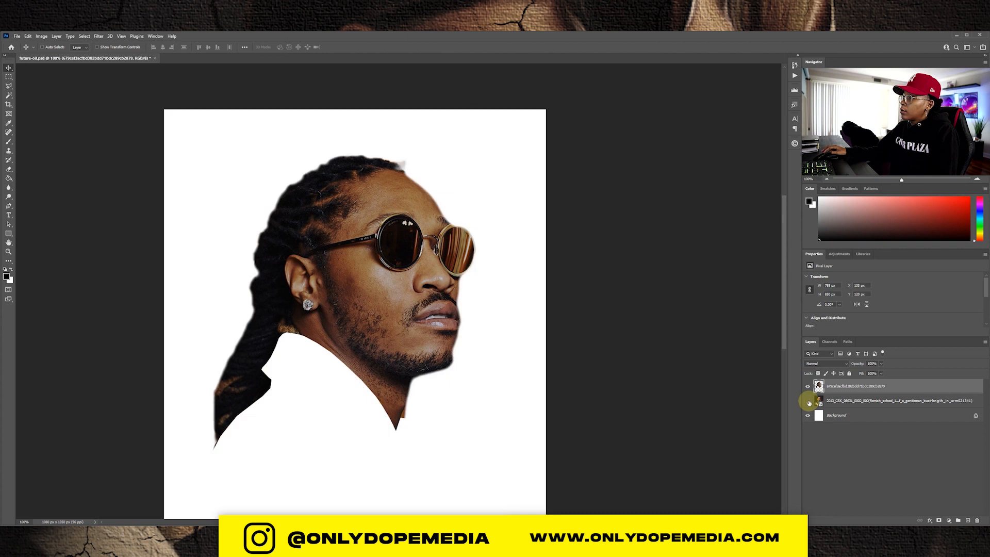
click(807, 416)
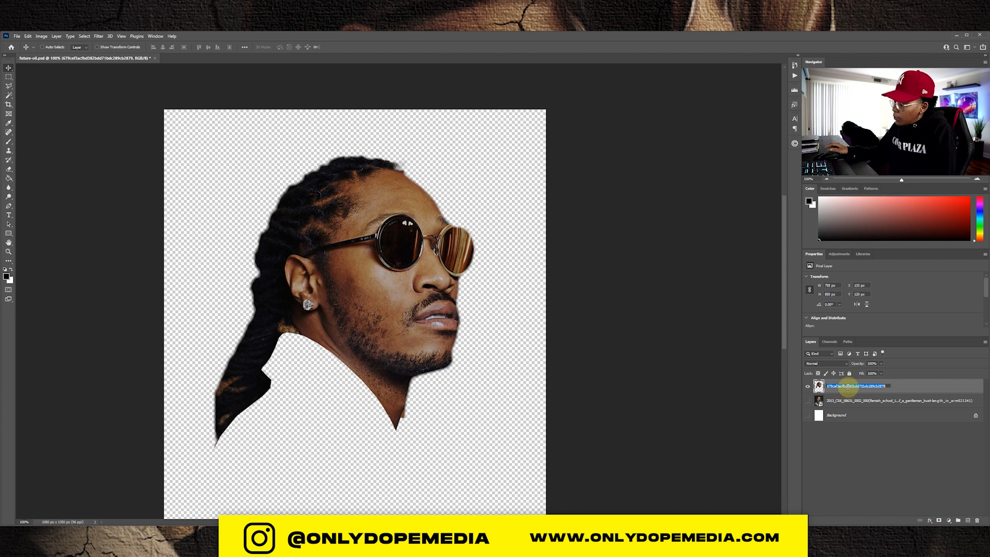
text(future)
key(Return)
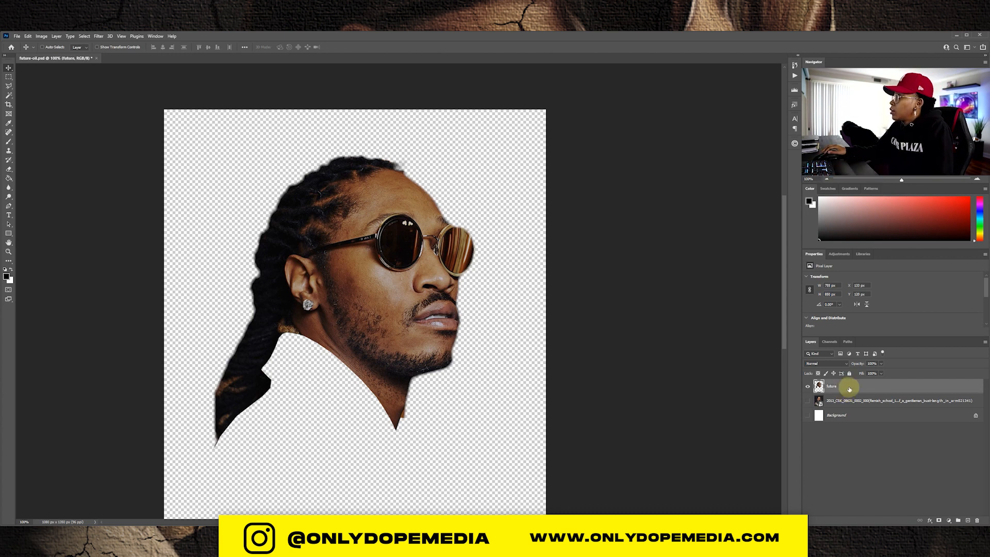
Rename the armoured portrait layer "BG OIL".
double_click(842, 403)
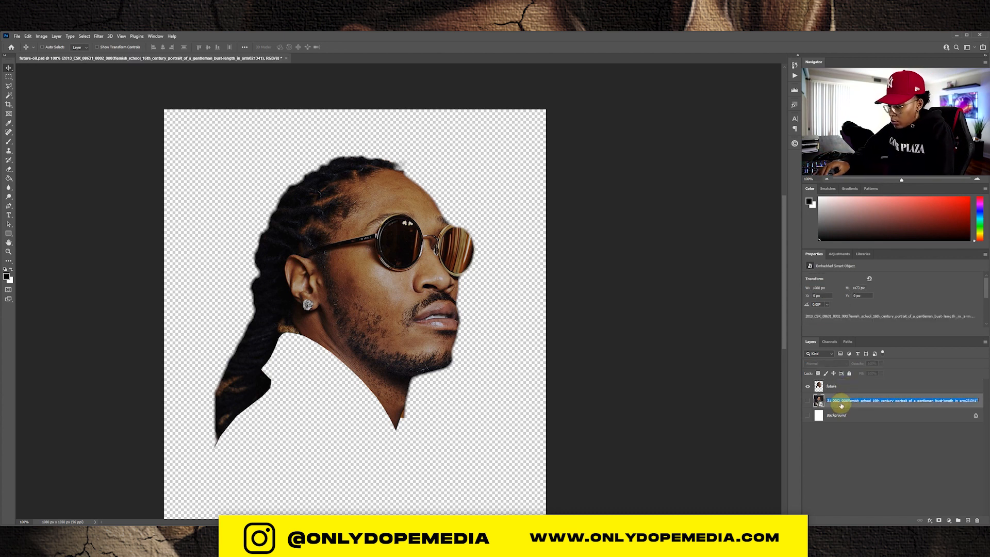
text(BG OIL)
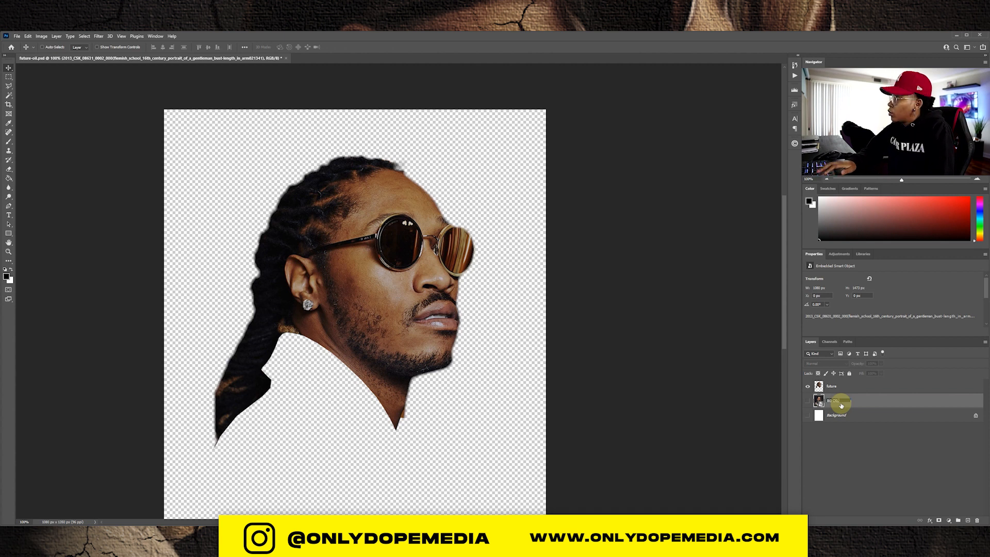
key(Return)
Add a new empty layer named "painting" above the future layer, and save the document.
click(853, 390)
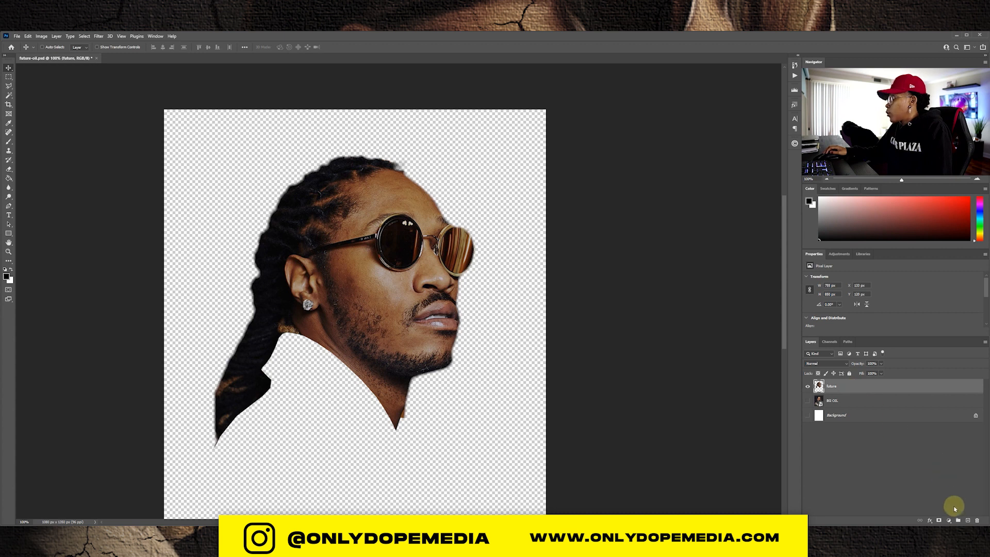
click(967, 520)
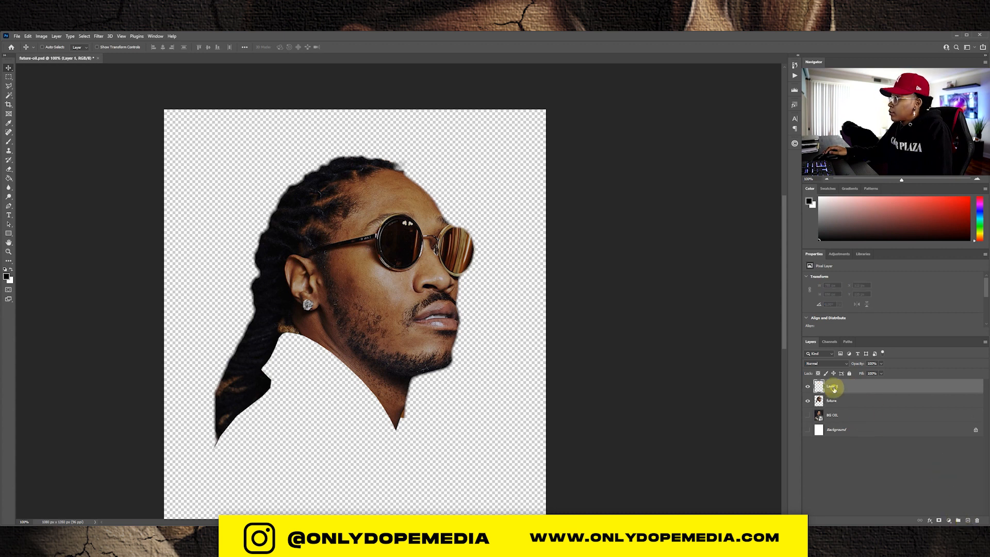
text(painting)
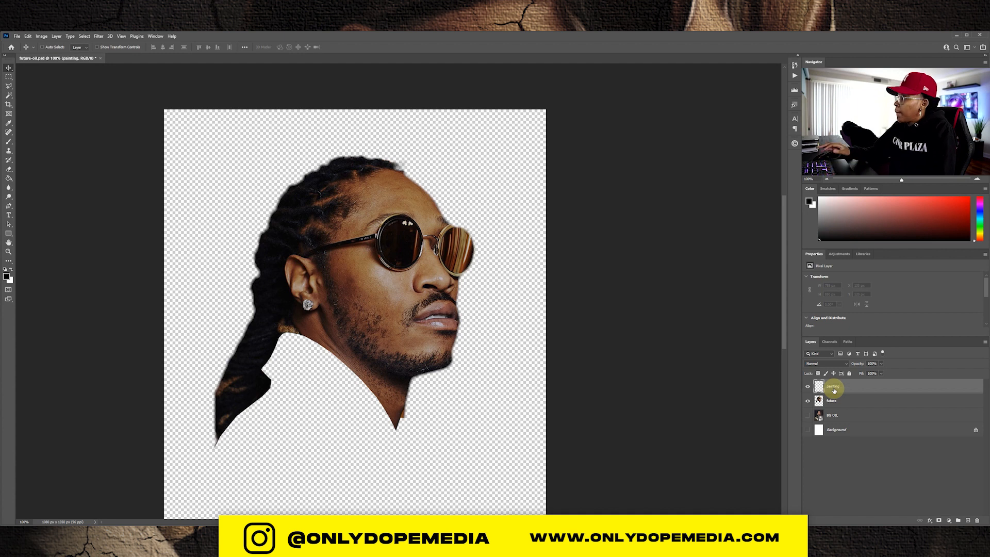
key(ctrl+s)
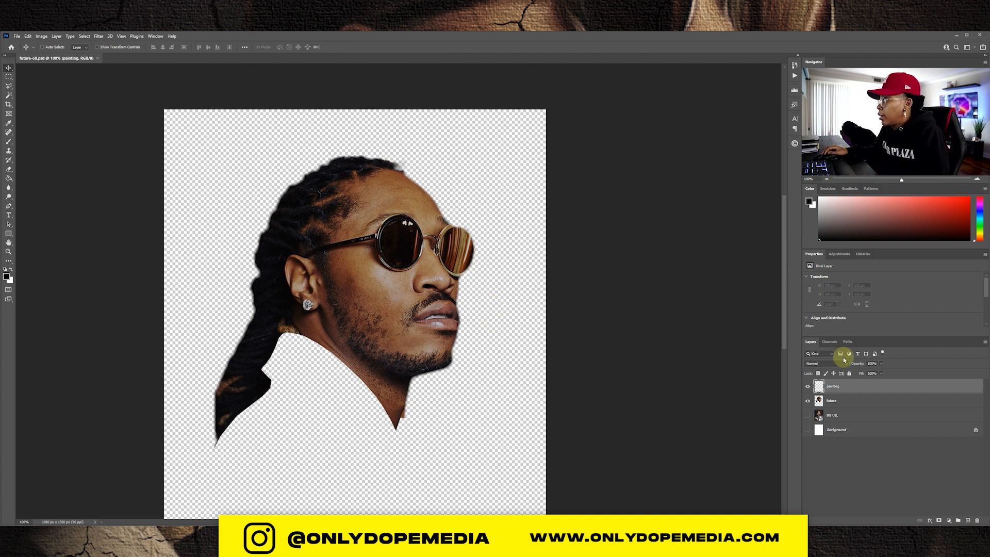
Set the future layer's opacity to 75%, and make the painting layer active again.
click(852, 401)
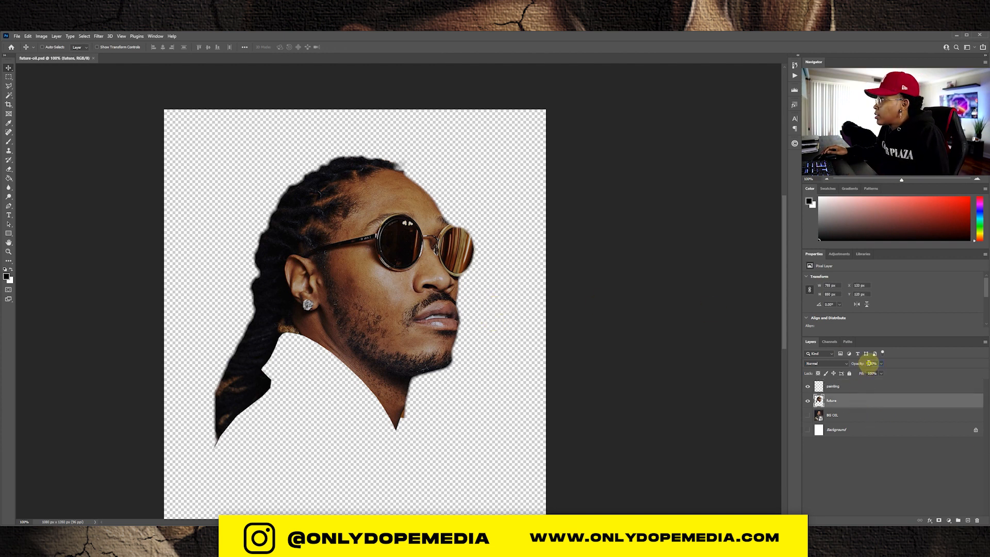
text(75)
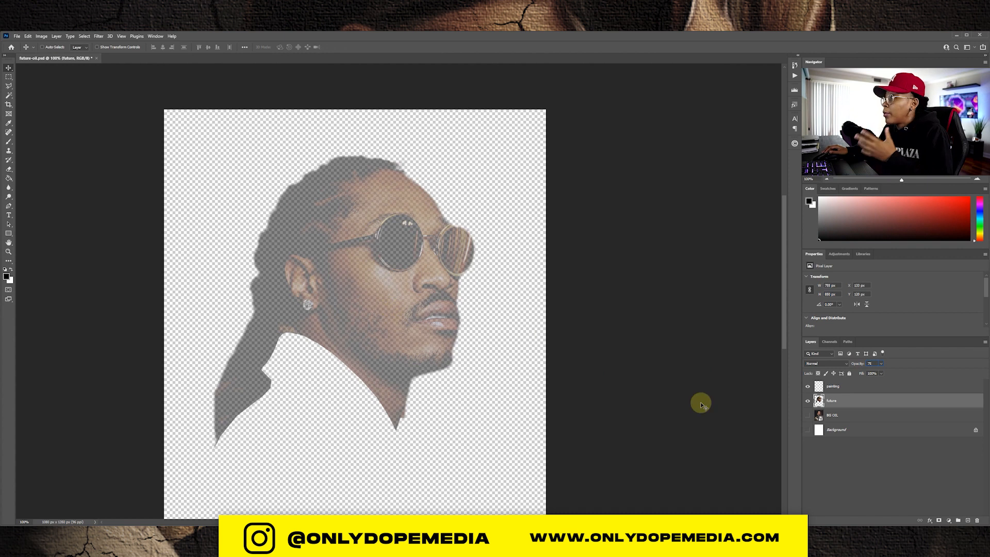
click(881, 388)
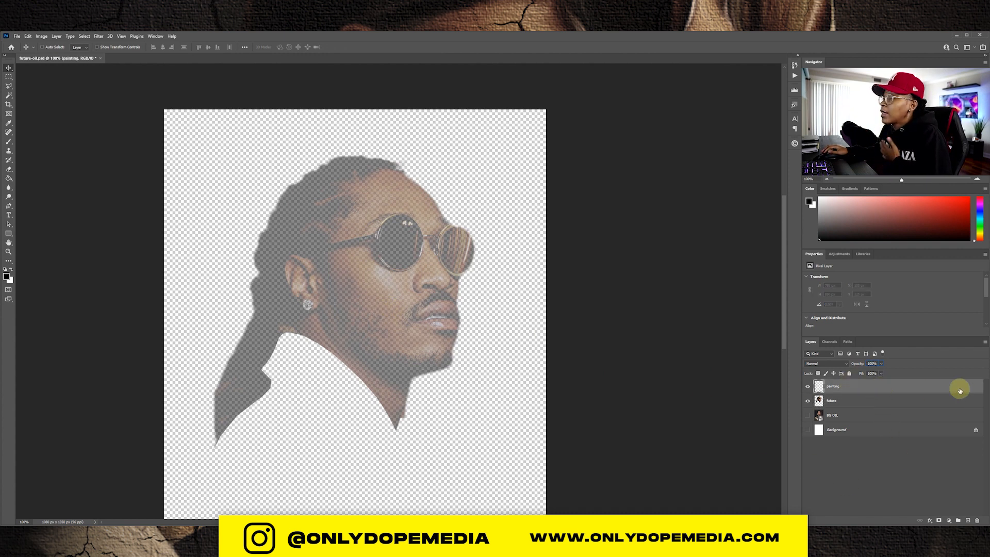
Set up the Mixer Brush tool with the Soft Round tip at 80% hardness and a much smaller size.
click(9, 145)
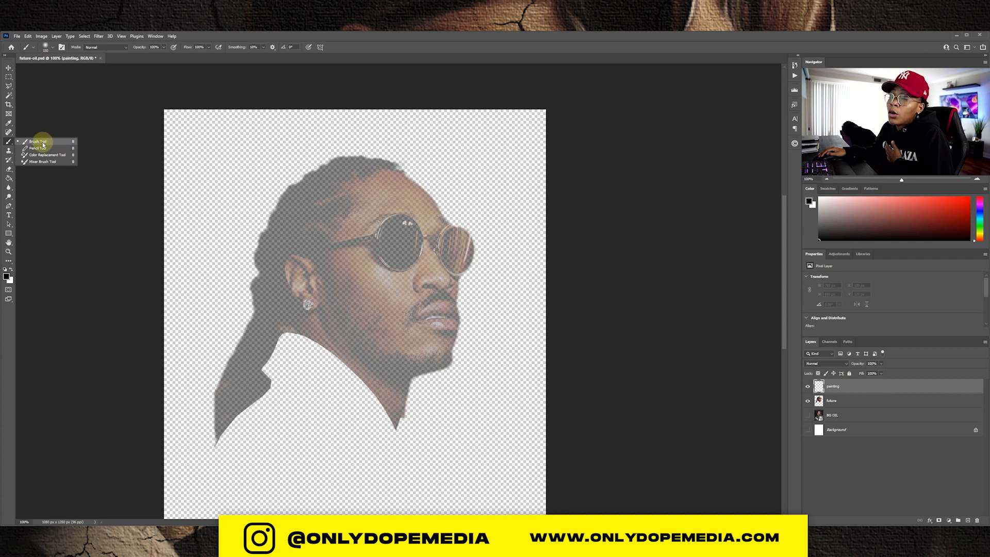
click(62, 163)
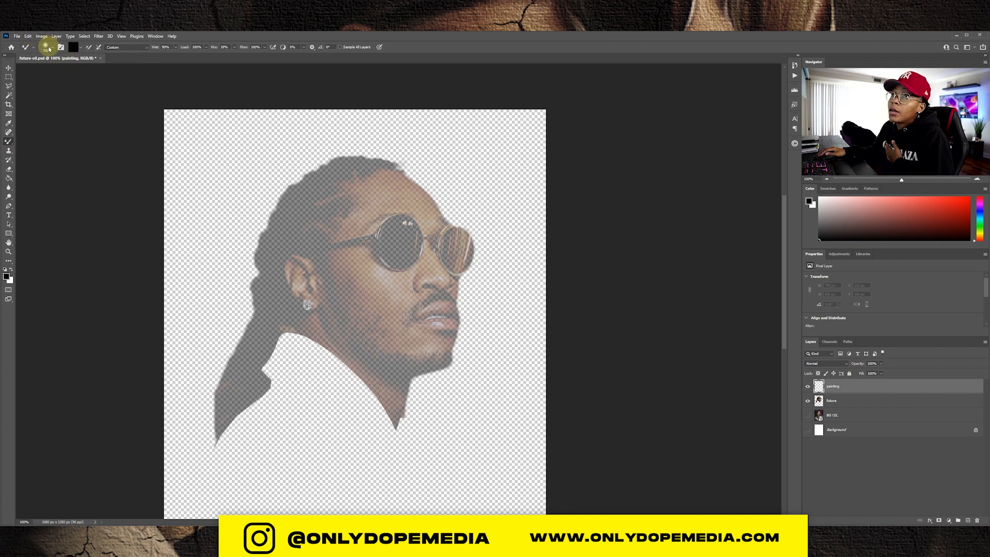
click(46, 47)
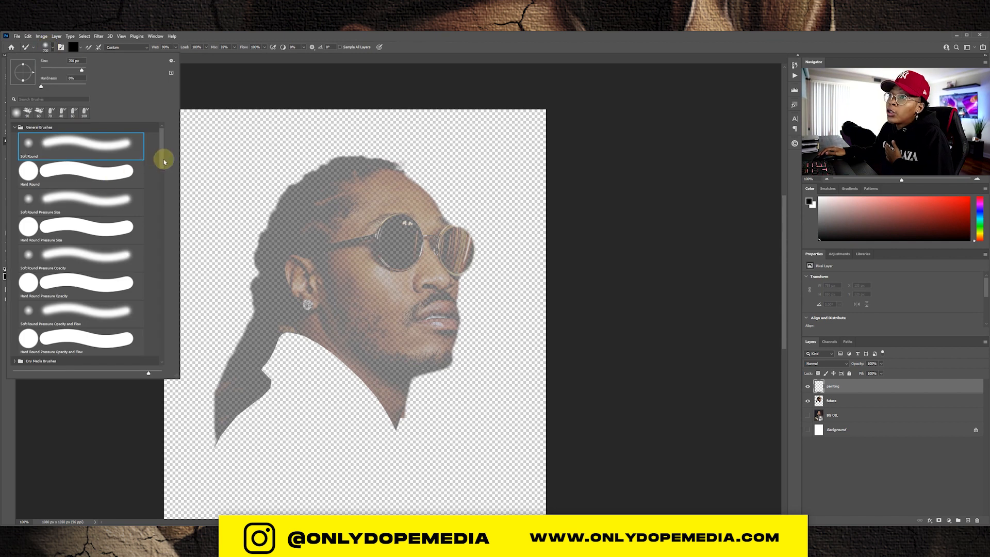
drag(162, 158, 159, 195)
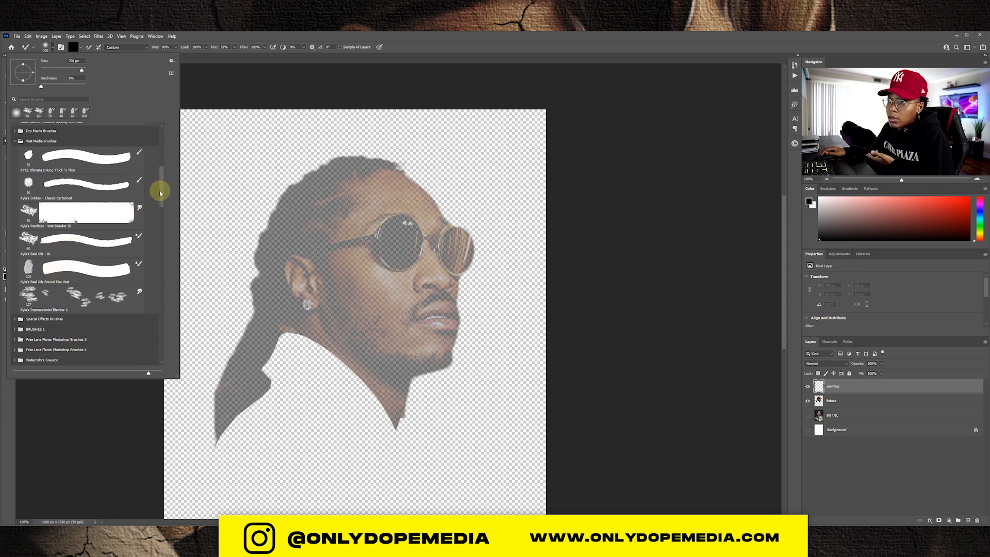
drag(162, 194, 157, 220)
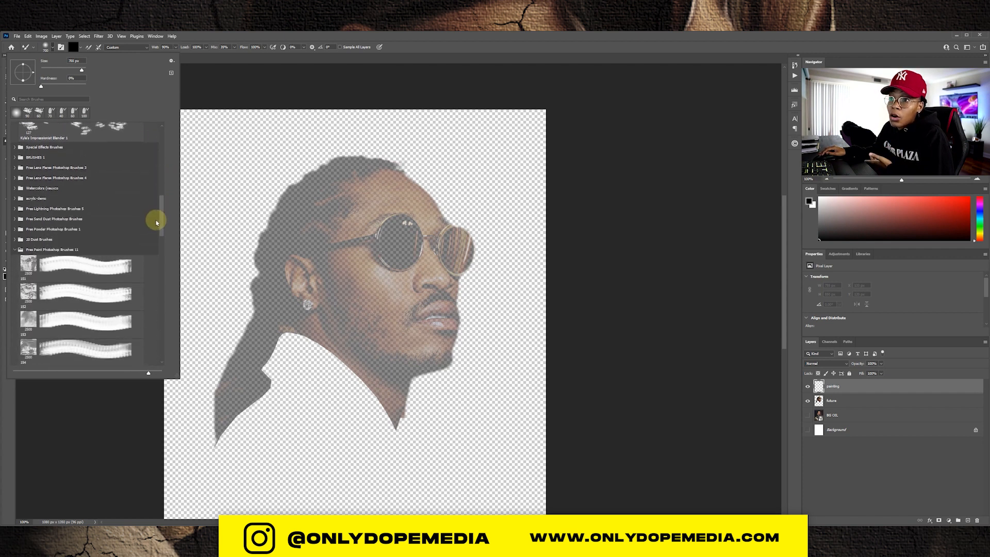
scroll(155, 220, down, 2)
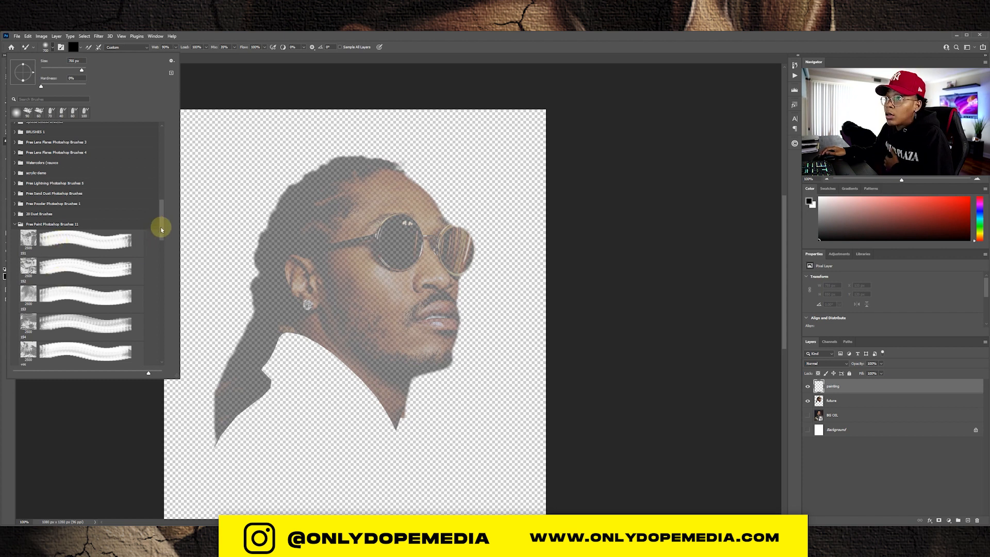
drag(160, 222, 166, 155)
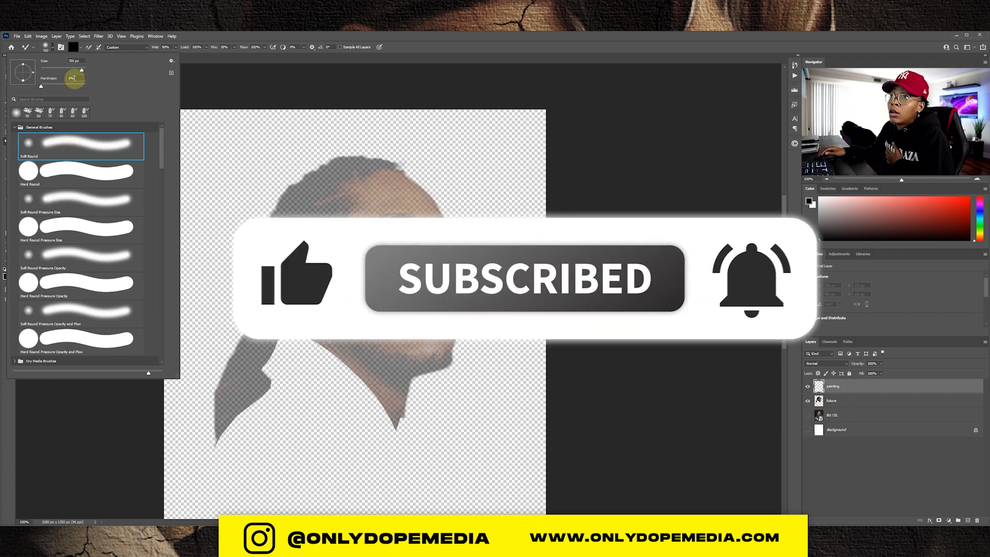
drag(74, 78, 57, 79)
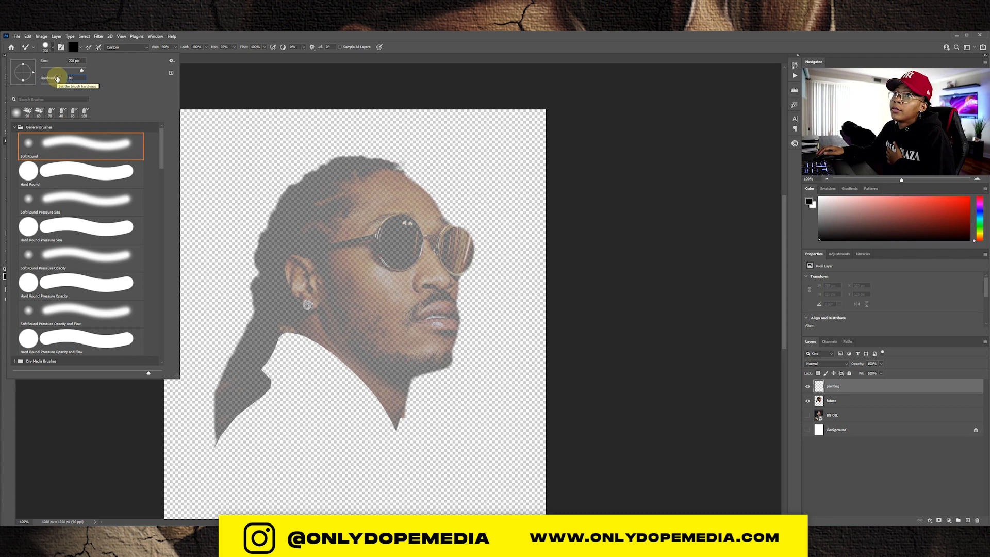
click(83, 75)
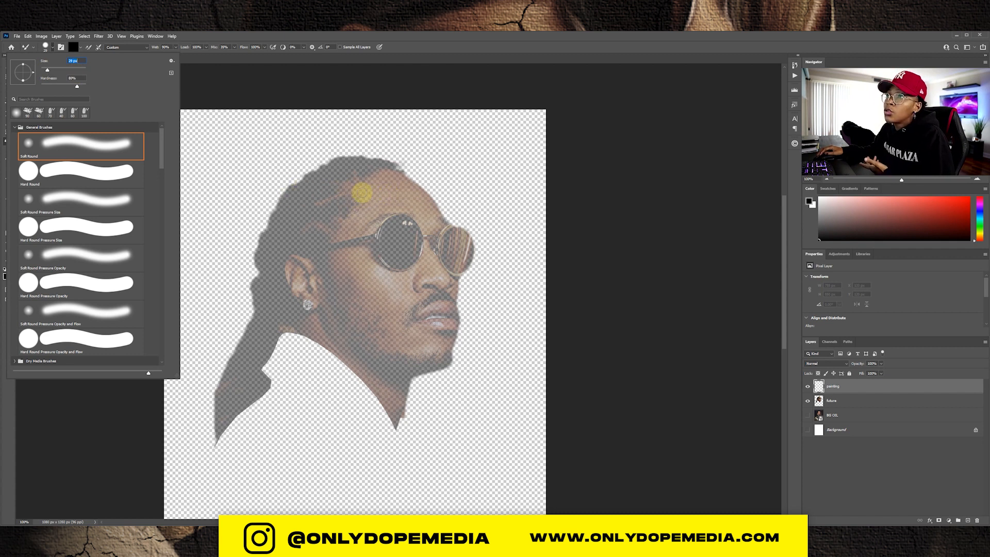
Clean the Mixer Brush, enable Sample All Layers, and choose the Moist blending preset.
click(79, 50)
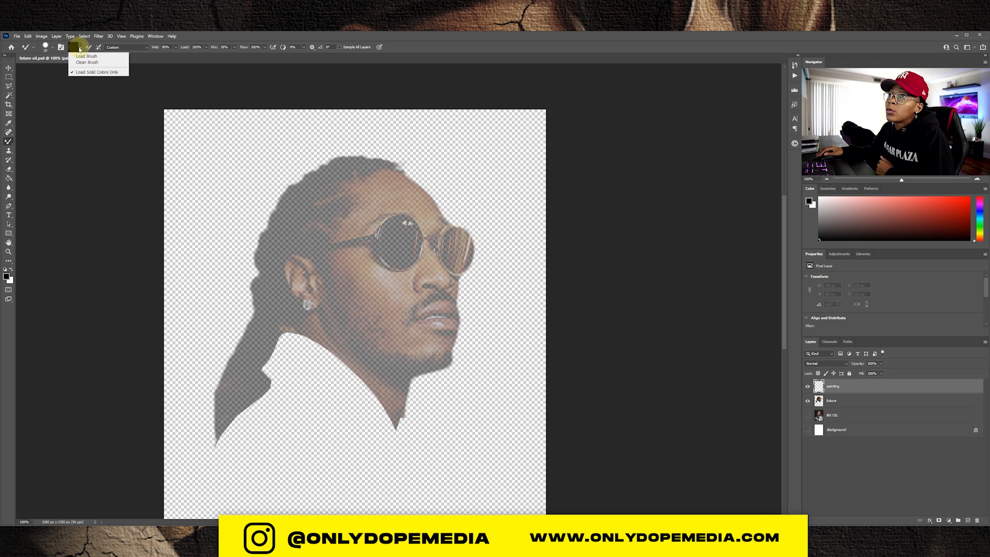
click(109, 62)
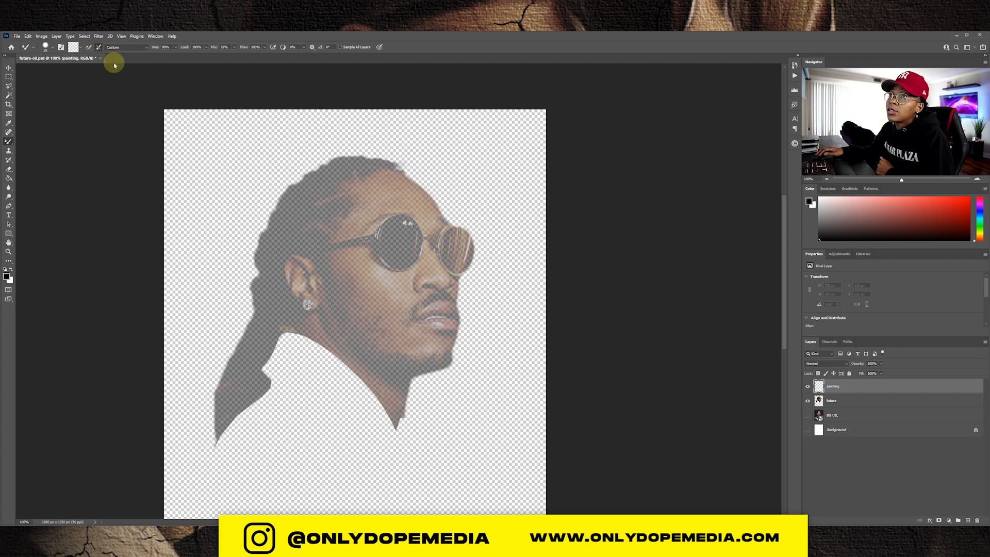
click(340, 48)
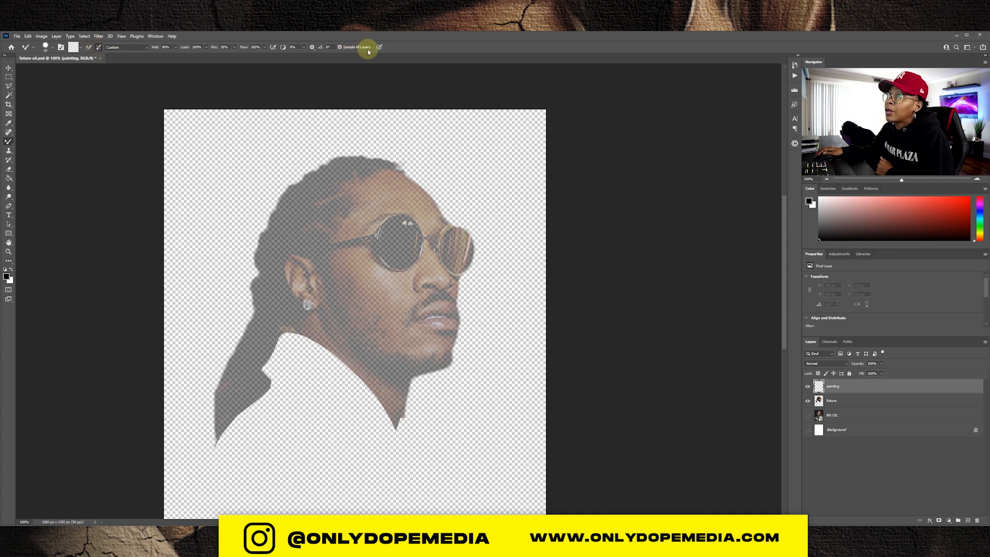
click(127, 48)
click(122, 85)
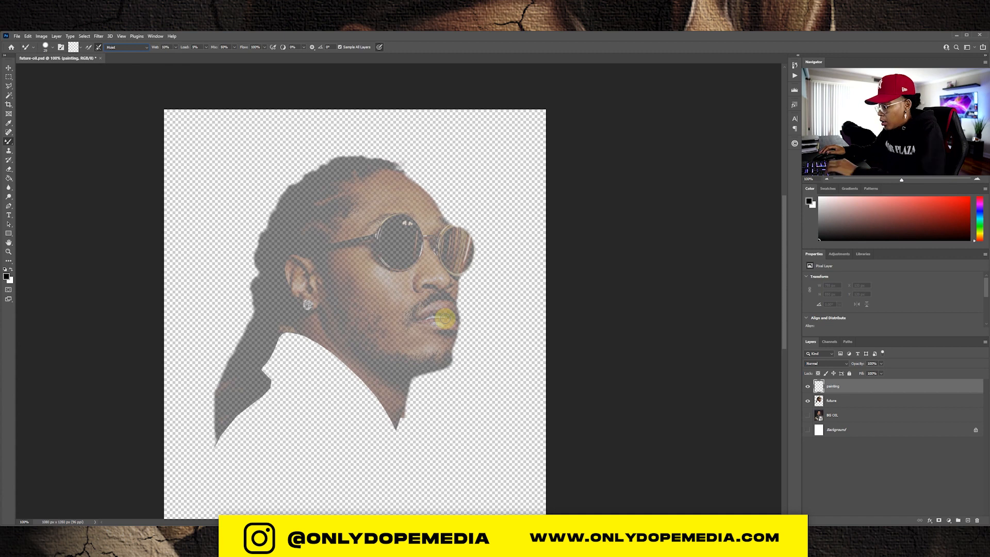
scroll(446, 319, up, 4)
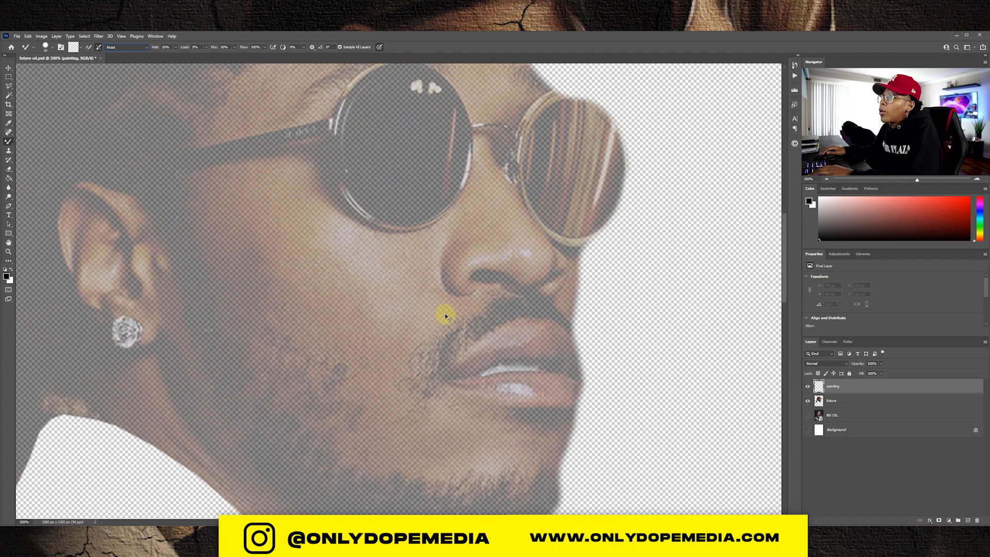
scroll(447, 315, up, 1)
scroll(454, 273, down, 5)
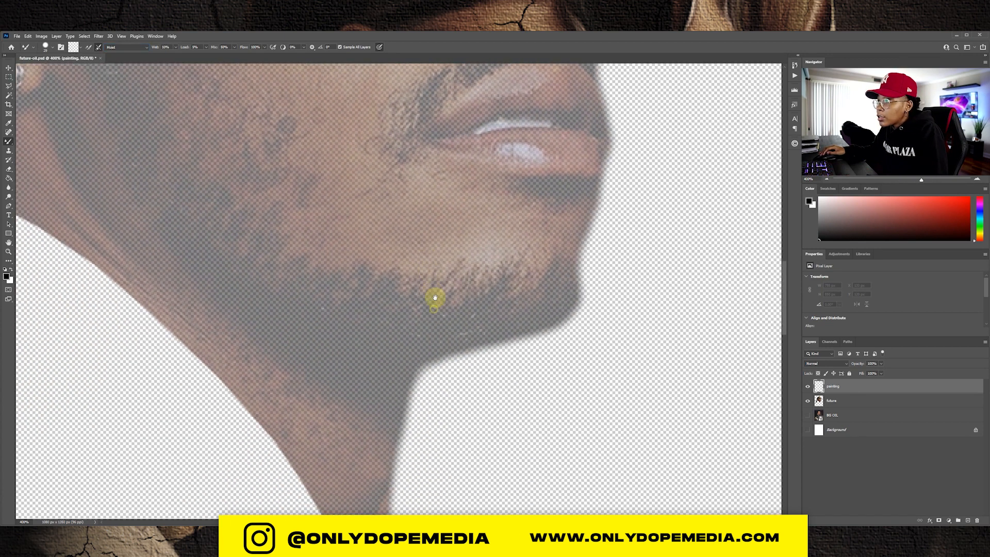
drag(436, 312, 422, 367)
drag(460, 286, 433, 373)
mouse_move(495, 252)
mouse_down()
mouse_move(451, 327)
mouse_move(458, 358)
mouse_up()
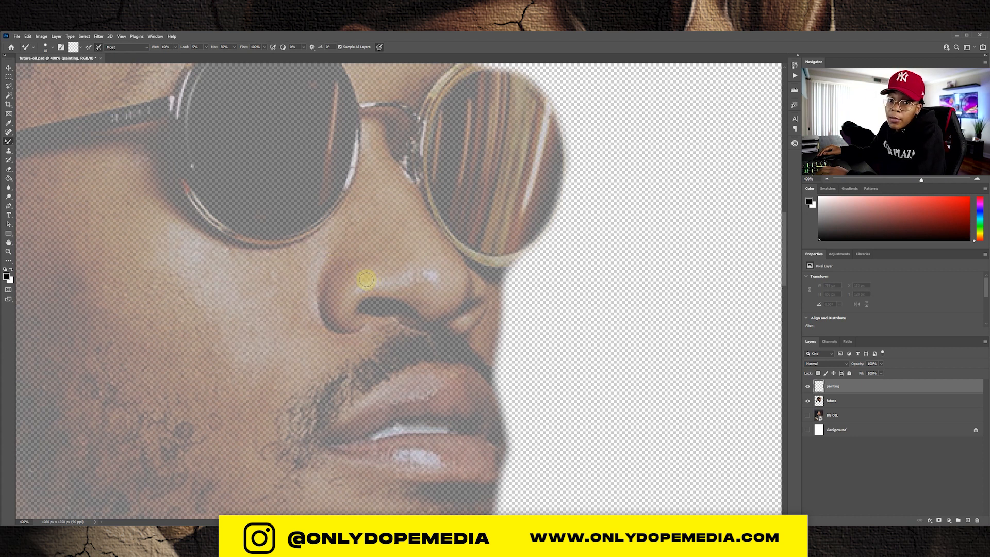
Paint over the nose on the painting layer with Mixer Brush strokes that follow the nostril and nose-tip contours.
mouse_move(419, 305)
mouse_down()
mouse_move(381, 287)
mouse_move(354, 297)
mouse_move(366, 287)
mouse_move(340, 320)
mouse_move(349, 300)
mouse_move(354, 323)
mouse_move(346, 316)
mouse_move(381, 330)
mouse_move(359, 325)
mouse_move(419, 316)
mouse_move(395, 326)
mouse_move(416, 315)
mouse_move(402, 325)
mouse_move(410, 313)
mouse_move(391, 302)
mouse_move(369, 315)
mouse_move(373, 302)
mouse_move(362, 308)
mouse_move(383, 298)
mouse_move(358, 305)
mouse_move(365, 298)
mouse_move(413, 286)
mouse_move(372, 278)
mouse_move(414, 292)
mouse_move(370, 275)
mouse_move(343, 294)
mouse_move(352, 281)
mouse_move(337, 308)
mouse_move(341, 290)
mouse_move(336, 329)
mouse_move(323, 315)
mouse_move(326, 304)
mouse_move(330, 329)
mouse_move(363, 332)
mouse_move(342, 337)
mouse_move(383, 340)
mouse_move(370, 342)
mouse_move(434, 320)
mouse_up()
mouse_move(417, 273)
mouse_down()
mouse_move(425, 298)
mouse_move(419, 287)
mouse_move(426, 321)
mouse_up()
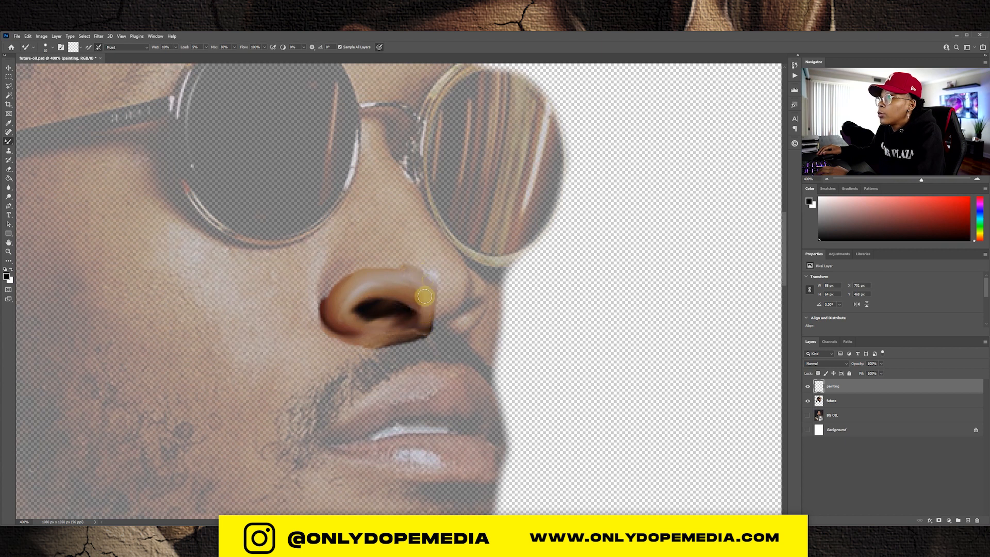
mouse_move(431, 277)
mouse_down()
mouse_move(427, 315)
mouse_move(416, 266)
mouse_move(426, 297)
mouse_move(428, 265)
mouse_move(433, 317)
mouse_move(439, 264)
mouse_move(436, 306)
mouse_move(436, 279)
mouse_move(449, 272)
mouse_move(443, 312)
mouse_move(444, 260)
mouse_move(459, 306)
mouse_move(462, 280)
mouse_move(437, 329)
mouse_move(447, 312)
mouse_move(419, 338)
mouse_move(449, 291)
mouse_move(422, 330)
mouse_up()
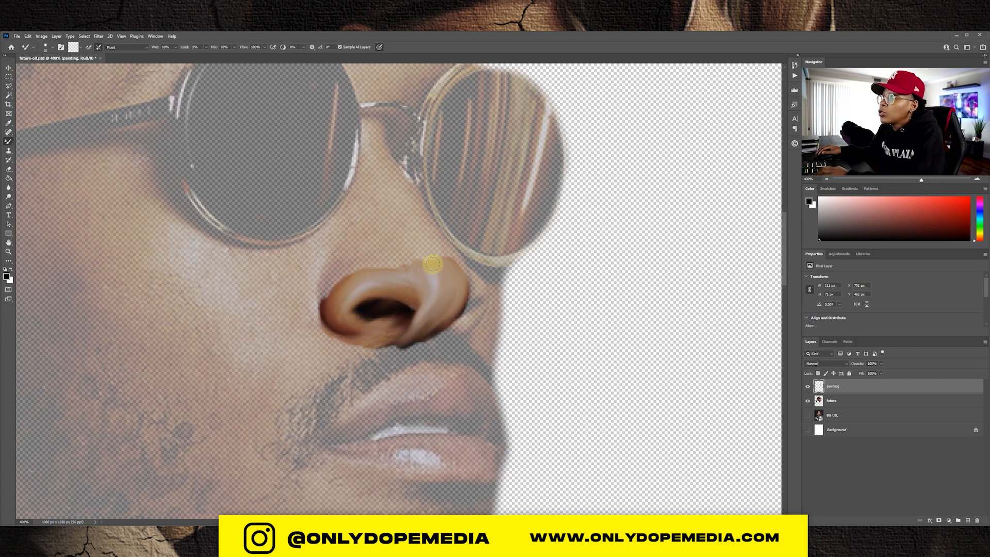
mouse_move(432, 264)
mouse_down()
mouse_move(384, 154)
mouse_move(420, 201)
mouse_move(414, 177)
mouse_move(433, 241)
mouse_move(444, 241)
mouse_move(431, 225)
mouse_move(487, 348)
mouse_move(382, 267)
mouse_move(319, 259)
mouse_move(309, 333)
mouse_move(373, 274)
mouse_move(471, 294)
mouse_move(352, 320)
mouse_move(479, 368)
mouse_move(454, 337)
mouse_move(267, 382)
mouse_move(406, 402)
mouse_move(268, 423)
mouse_move(273, 320)
mouse_move(299, 383)
mouse_move(251, 343)
mouse_move(393, 406)
mouse_move(454, 344)
mouse_move(369, 232)
mouse_move(255, 349)
mouse_move(424, 359)
mouse_move(306, 333)
mouse_move(409, 231)
mouse_move(390, 377)
mouse_move(454, 211)
mouse_move(483, 403)
mouse_move(579, 379)
mouse_move(413, 312)
mouse_move(371, 277)
mouse_move(550, 308)
mouse_move(388, 206)
mouse_move(421, 295)
mouse_move(284, 382)
mouse_move(322, 385)
mouse_move(342, 291)
mouse_move(236, 326)
mouse_move(356, 347)
mouse_move(312, 348)
mouse_move(314, 289)
mouse_move(253, 107)
mouse_move(283, 256)
mouse_move(293, 188)
mouse_move(309, 350)
mouse_move(445, 141)
mouse_move(452, 211)
mouse_move(274, 257)
mouse_move(623, 409)
mouse_up()
key(ctrl+minus)
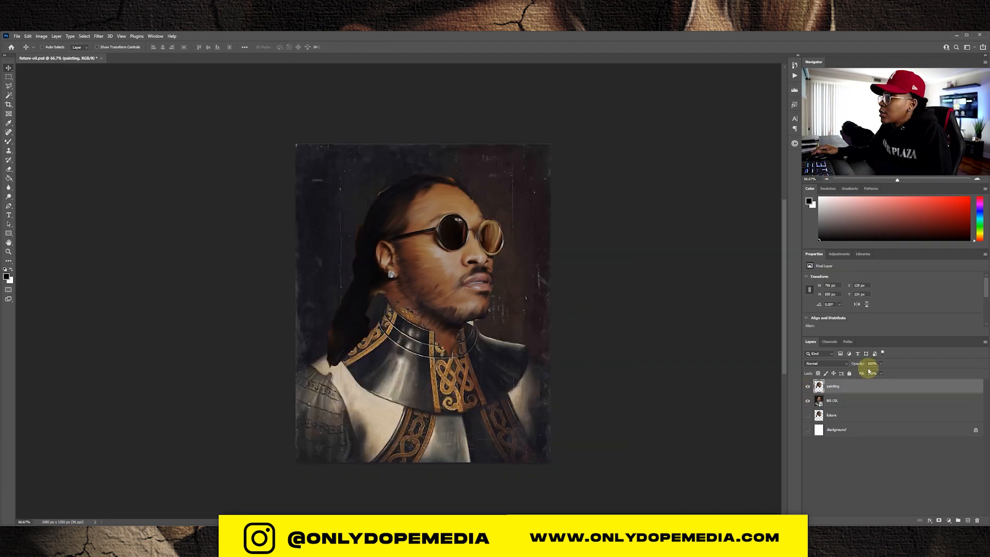
key(ctrl+t)
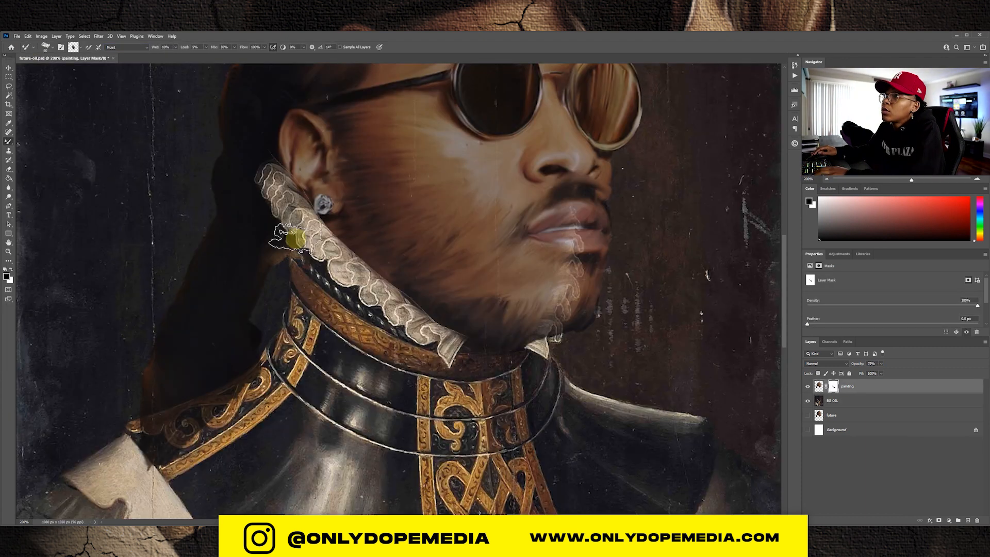
mouse_move(283, 237)
mouse_down()
mouse_move(531, 347)
mouse_move(458, 328)
mouse_up()
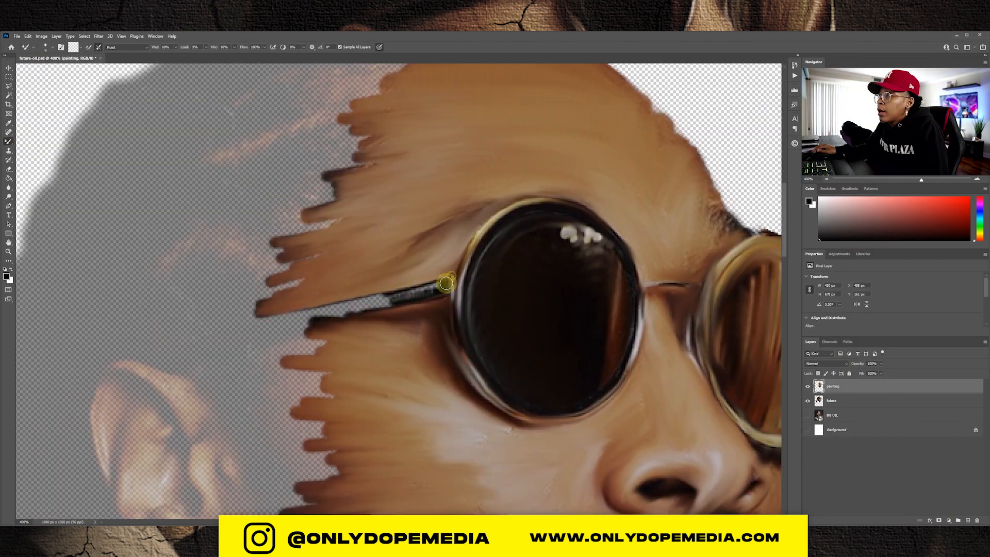
Paint over the sunglasses' temple arm, the side of the face and the ear's outer rim with Mixer Brush strokes following their contours.
mouse_move(437, 289)
mouse_down()
mouse_move(349, 297)
mouse_move(372, 302)
mouse_move(306, 317)
mouse_up()
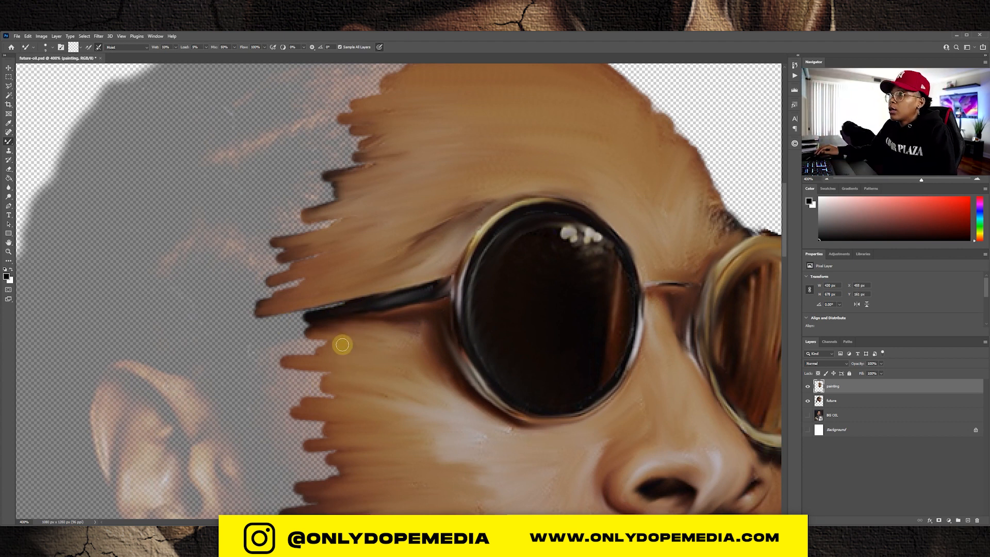
mouse_move(366, 301)
mouse_down()
mouse_move(185, 335)
mouse_move(296, 329)
mouse_move(154, 350)
mouse_move(295, 331)
mouse_move(310, 332)
mouse_move(221, 354)
mouse_move(338, 338)
mouse_move(245, 358)
mouse_move(324, 355)
mouse_move(168, 365)
mouse_move(281, 360)
mouse_move(284, 371)
mouse_move(239, 376)
mouse_move(310, 376)
mouse_up()
mouse_move(325, 378)
mouse_down()
mouse_move(342, 288)
mouse_move(275, 318)
mouse_move(260, 357)
mouse_move(230, 360)
mouse_up()
mouse_move(340, 363)
mouse_down()
mouse_move(336, 305)
mouse_move(222, 338)
mouse_up()
drag(309, 335, 327, 278)
drag(307, 277, 233, 290)
mouse_move(347, 318)
mouse_down()
mouse_move(340, 274)
mouse_move(292, 302)
mouse_move(391, 335)
mouse_move(222, 384)
mouse_move(287, 405)
mouse_move(361, 381)
mouse_move(305, 343)
mouse_move(288, 294)
mouse_move(328, 290)
mouse_move(250, 277)
mouse_move(219, 203)
mouse_move(221, 129)
mouse_move(300, 138)
mouse_move(227, 265)
mouse_move(310, 324)
mouse_move(331, 316)
mouse_move(309, 338)
mouse_move(257, 321)
mouse_move(253, 299)
mouse_move(272, 259)
mouse_move(320, 271)
mouse_up()
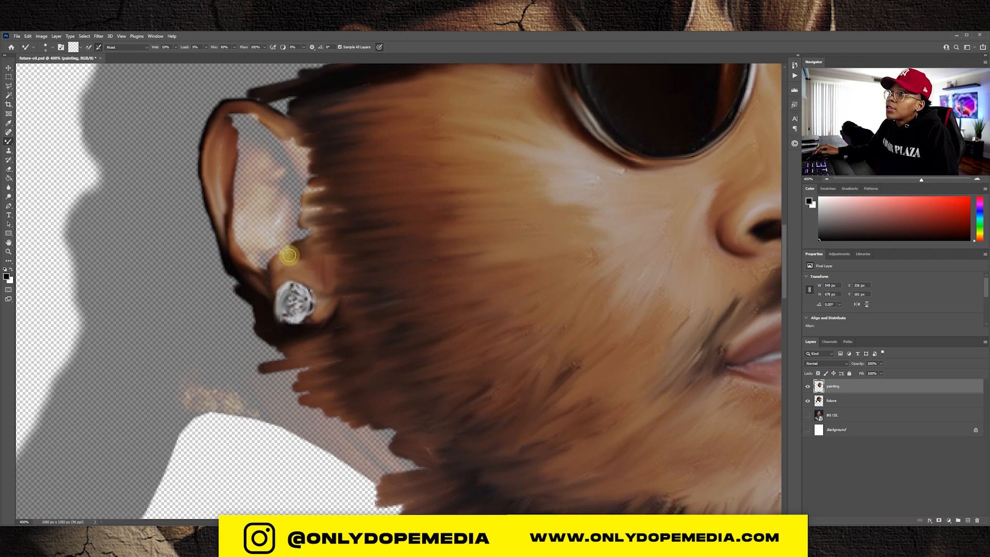
Paint over the inner folds of the ear with Mixer Brush strokes that blend into its rim and the sideburn.
drag(289, 254, 266, 259)
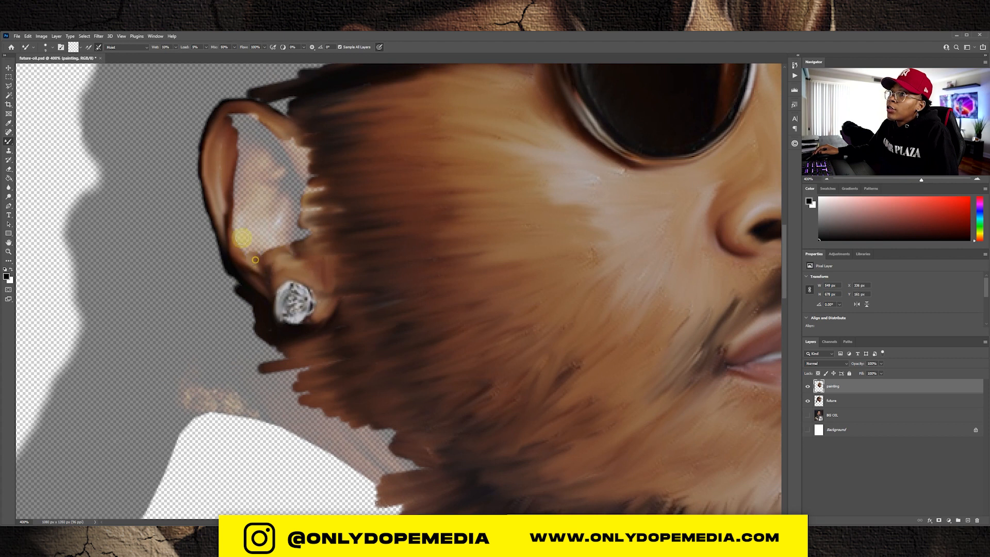
mouse_move(236, 231)
mouse_down()
mouse_move(249, 213)
mouse_move(257, 250)
mouse_up()
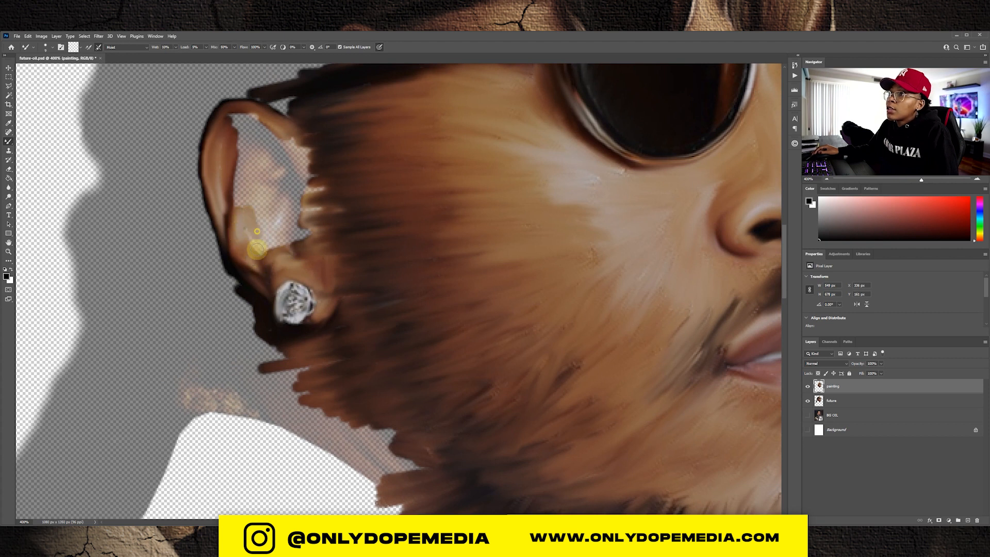
mouse_move(246, 205)
mouse_down()
mouse_move(245, 143)
mouse_move(233, 117)
mouse_move(246, 120)
mouse_move(229, 117)
mouse_move(256, 119)
mouse_move(246, 116)
mouse_move(293, 152)
mouse_move(304, 146)
mouse_move(321, 200)
mouse_up()
mouse_move(316, 186)
mouse_down()
mouse_move(303, 234)
mouse_move(263, 243)
mouse_move(296, 218)
mouse_move(294, 163)
mouse_move(291, 176)
mouse_move(306, 183)
mouse_move(298, 174)
mouse_move(280, 183)
mouse_move(273, 144)
mouse_move(263, 147)
mouse_move(259, 126)
mouse_move(235, 126)
mouse_move(271, 140)
mouse_move(286, 164)
mouse_move(242, 131)
mouse_move(227, 170)
mouse_move(242, 169)
mouse_move(240, 196)
mouse_move(261, 160)
mouse_move(248, 175)
mouse_move(249, 158)
mouse_move(250, 173)
mouse_move(272, 162)
mouse_move(274, 174)
mouse_move(250, 187)
mouse_move(279, 179)
mouse_move(250, 202)
mouse_move(260, 222)
mouse_move(272, 207)
mouse_move(281, 232)
mouse_up()
click(389, 317)
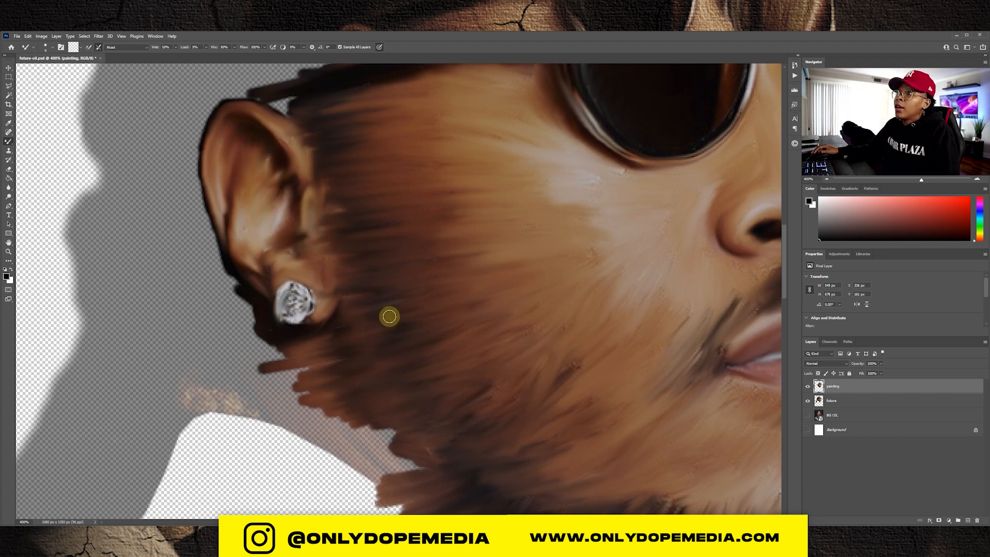
Cover the gap between the ear and the temple arm, and paint dark hair strokes just above the arm with a larger brush.
scroll(392, 294, up, 10)
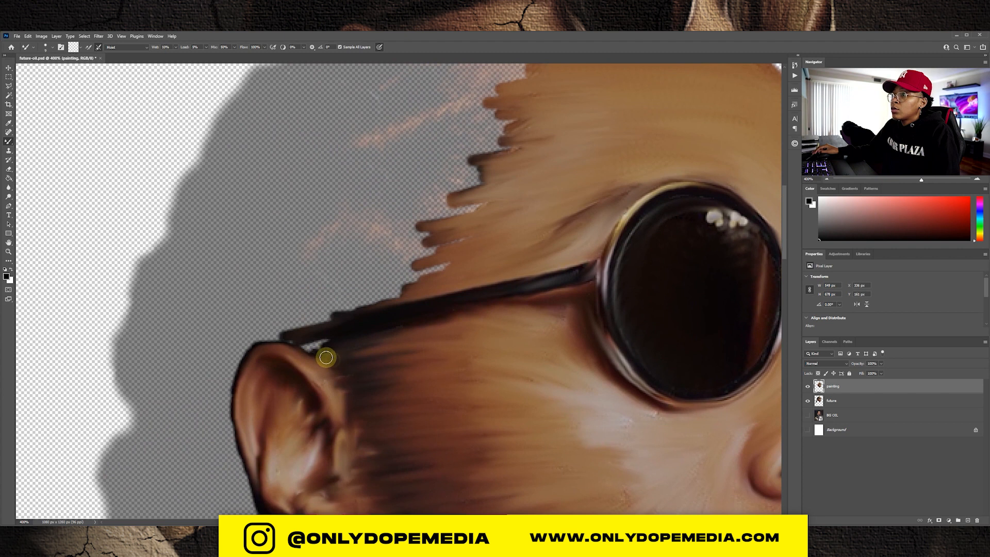
mouse_move(326, 357)
mouse_down()
mouse_move(303, 346)
mouse_move(310, 339)
mouse_move(295, 340)
mouse_move(309, 351)
mouse_move(255, 337)
mouse_move(280, 332)
mouse_up()
drag(386, 286, 308, 315)
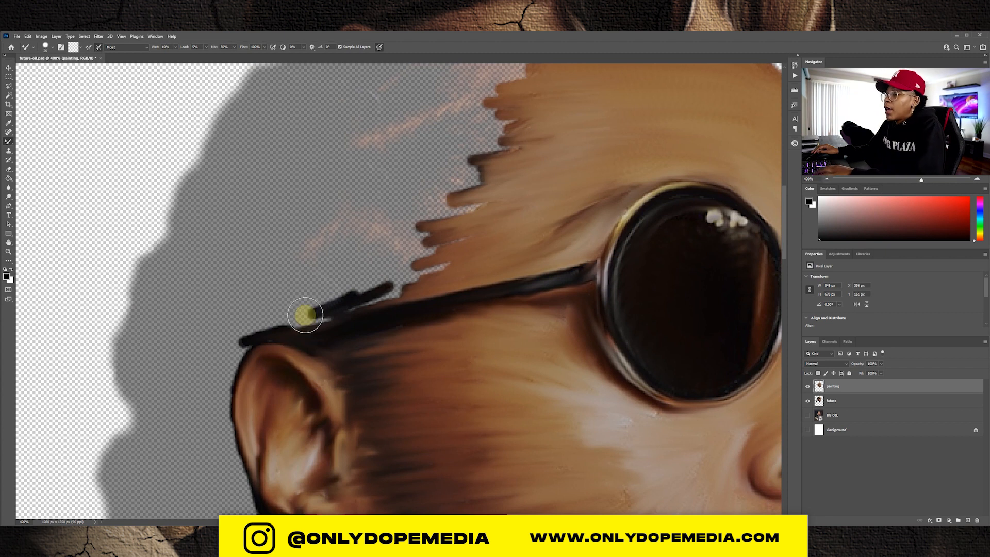
Paint over the hair from the crown down through the hanging braids and finish the lower neck area, and save the document.
key(ctrl+minus)
key(ctrl+minus)
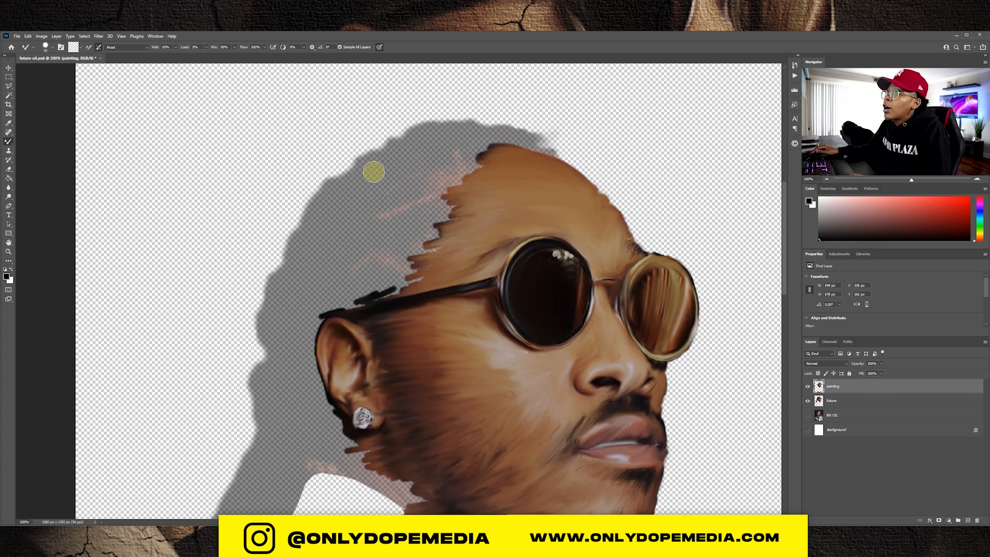
mouse_move(375, 172)
mouse_down()
mouse_move(319, 232)
mouse_move(359, 184)
mouse_up()
mouse_move(331, 219)
mouse_down()
mouse_move(321, 196)
mouse_move(289, 256)
mouse_move(391, 155)
mouse_move(360, 174)
mouse_move(389, 203)
mouse_move(356, 294)
mouse_move(466, 234)
mouse_move(471, 165)
mouse_move(262, 322)
mouse_move(303, 348)
mouse_up()
mouse_move(303, 349)
mouse_down()
mouse_move(303, 239)
mouse_move(318, 312)
mouse_move(251, 382)
mouse_up()
mouse_move(251, 382)
mouse_down()
mouse_move(265, 314)
mouse_move(194, 482)
mouse_move(304, 288)
mouse_move(221, 392)
mouse_move(231, 343)
mouse_move(387, 304)
mouse_move(562, 443)
mouse_move(559, 488)
mouse_up()
key(ctrl+minus)
key(ctrl+minus)
key(v)
key(ctrl+s)
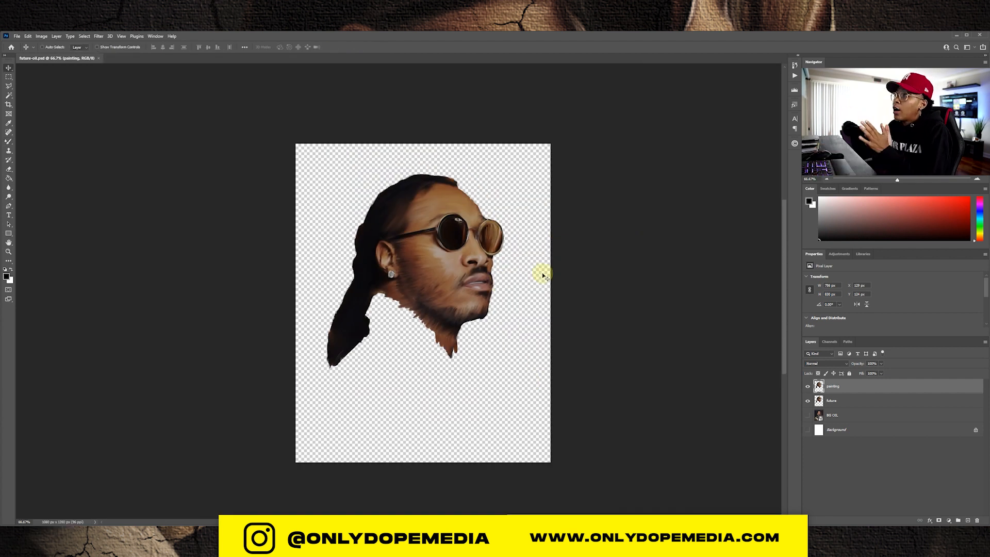
Touch up the moustache and lips on the painting layer with short Mixer Brush strokes.
key(ctrl+plus)
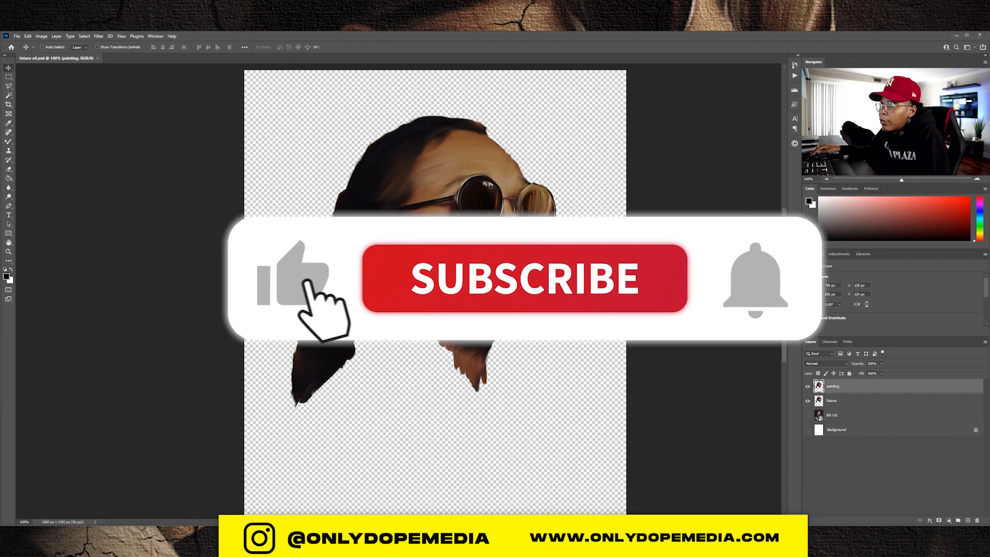
click(9, 141)
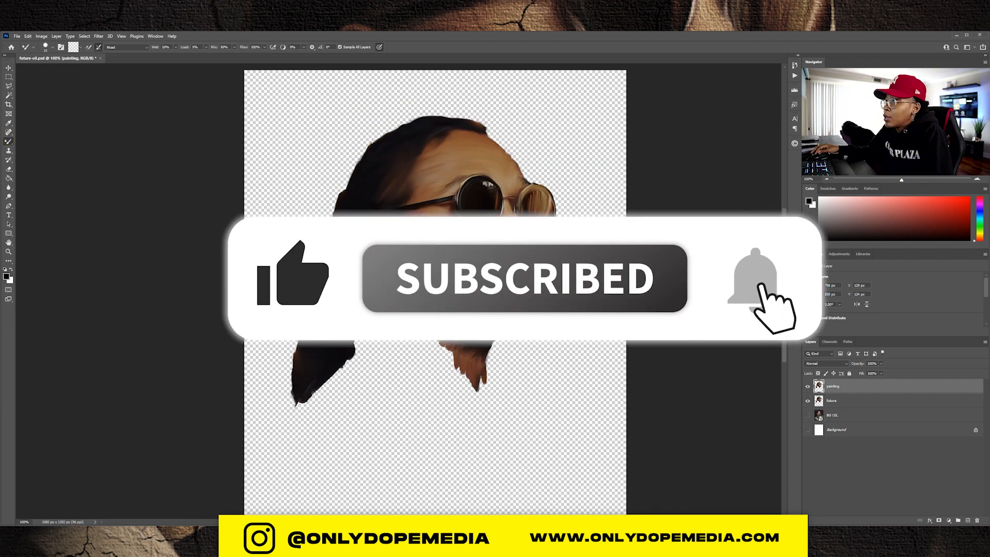
drag(521, 250, 536, 262)
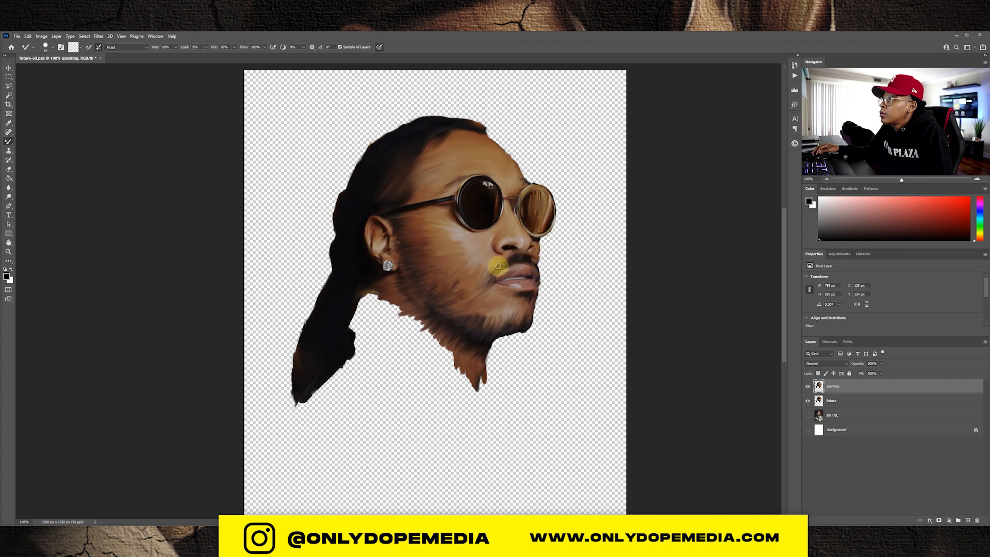
drag(493, 275, 520, 278)
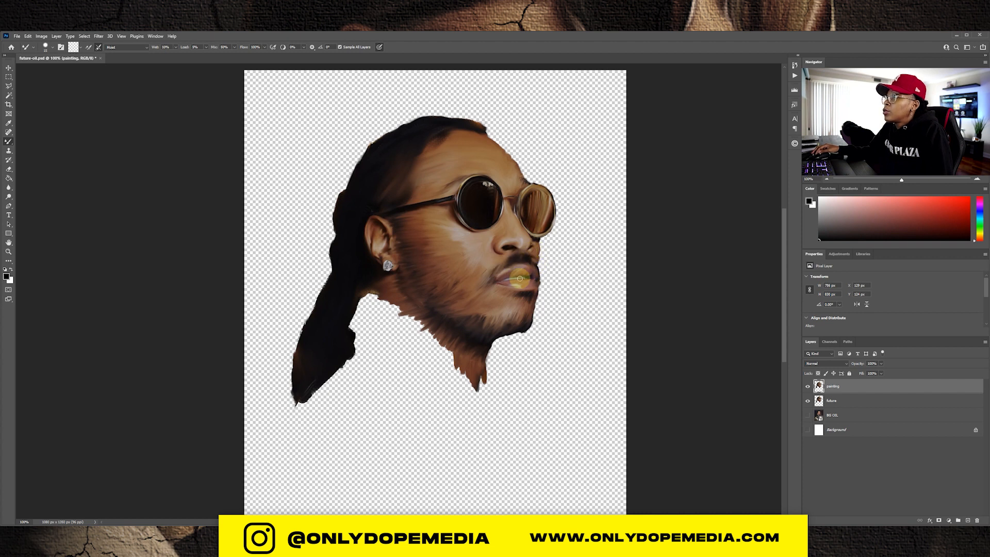
key(v)
key(ctrl+minus)
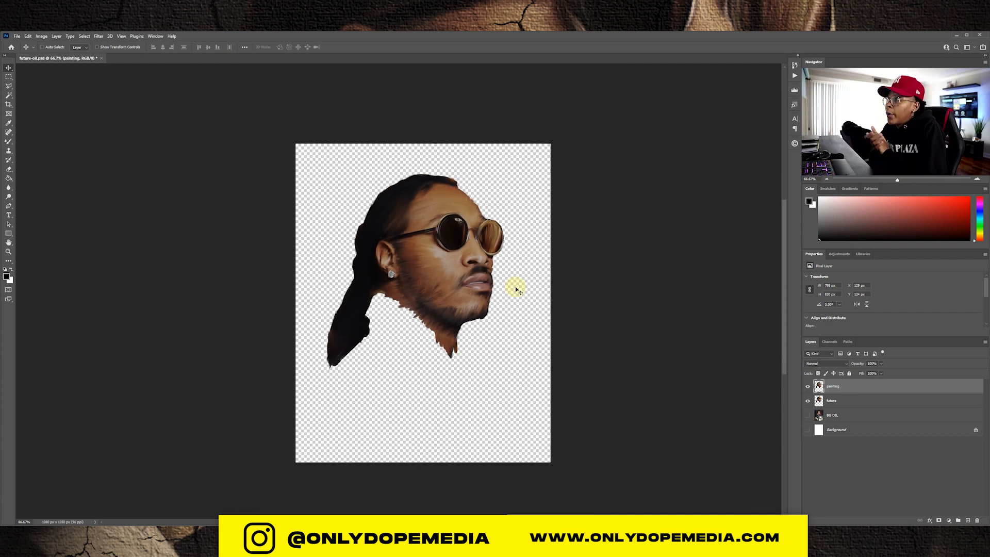
Hide the painting layer and set the future layer's opacity to 100%.
click(809, 388)
click(834, 401)
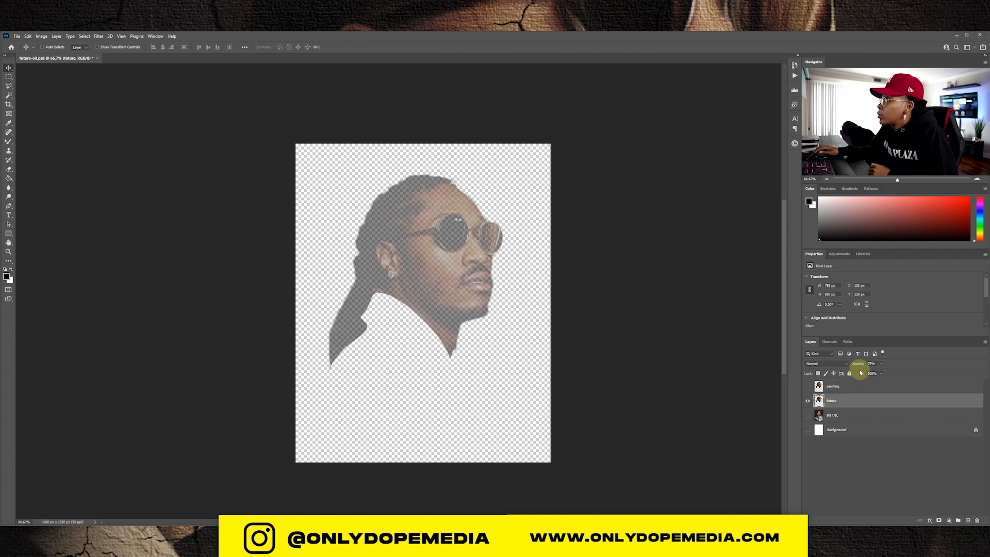
drag(859, 364, 934, 376)
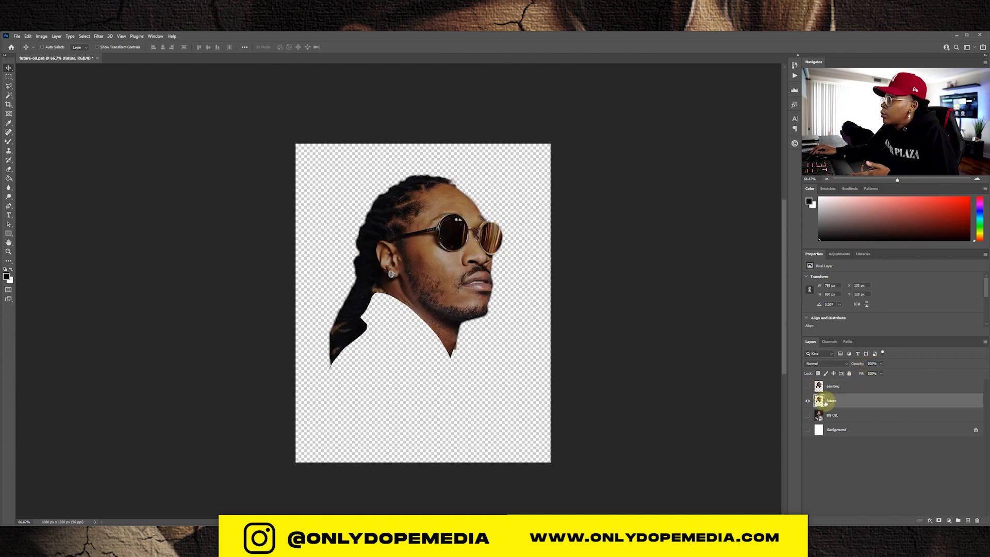
Compare the painted head with the original photo by toggling the painting layer's visibility, leaving it shown.
click(807, 388)
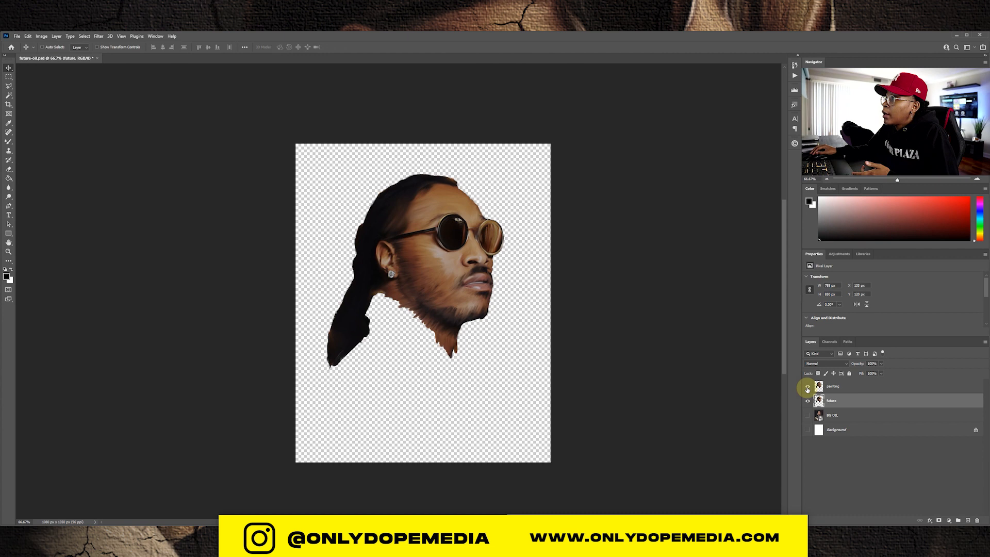
click(807, 388)
click(807, 388)
click(808, 388)
click(808, 388)
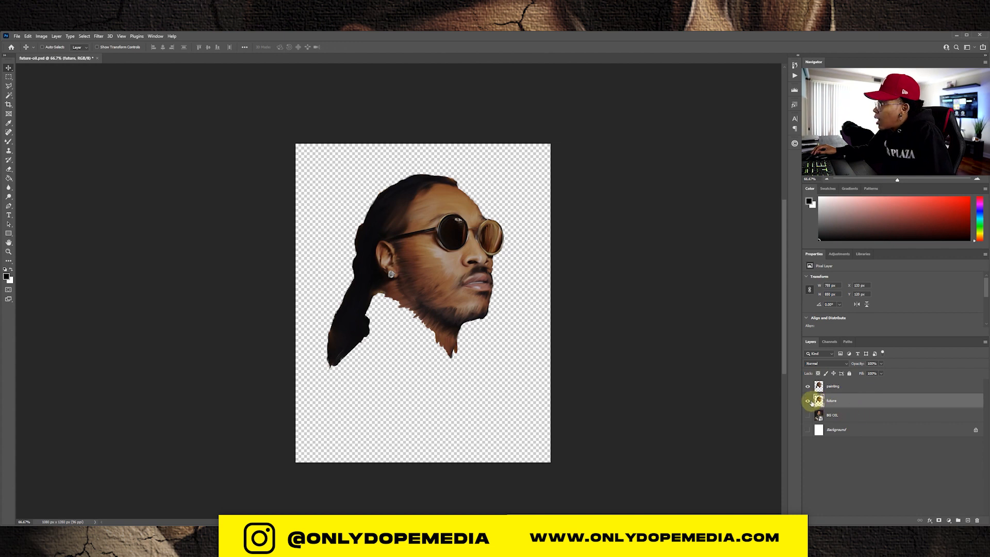
Hide the future layer, place it below the BG OIL layer, and show BG OIL behind the painted head.
click(808, 401)
drag(873, 404, 865, 421)
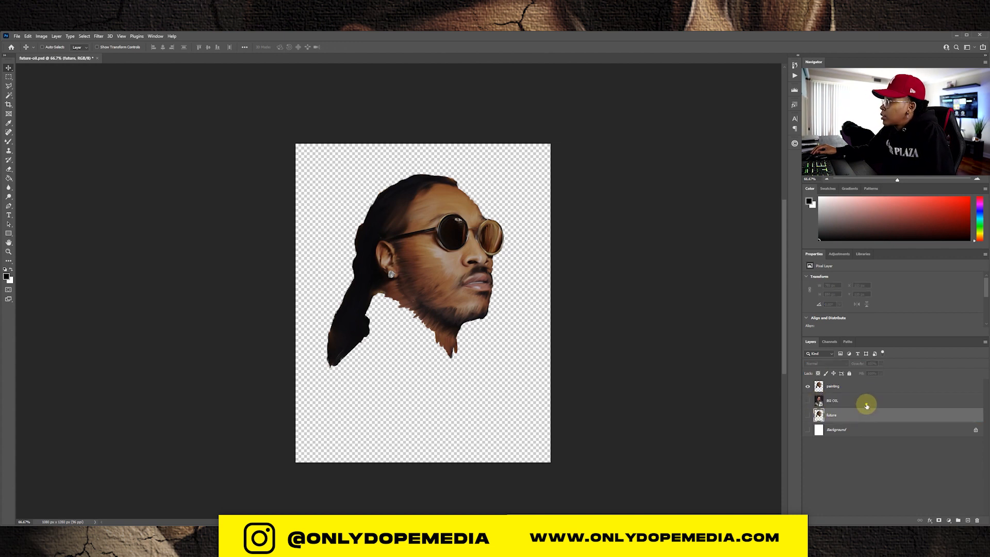
click(866, 405)
click(808, 402)
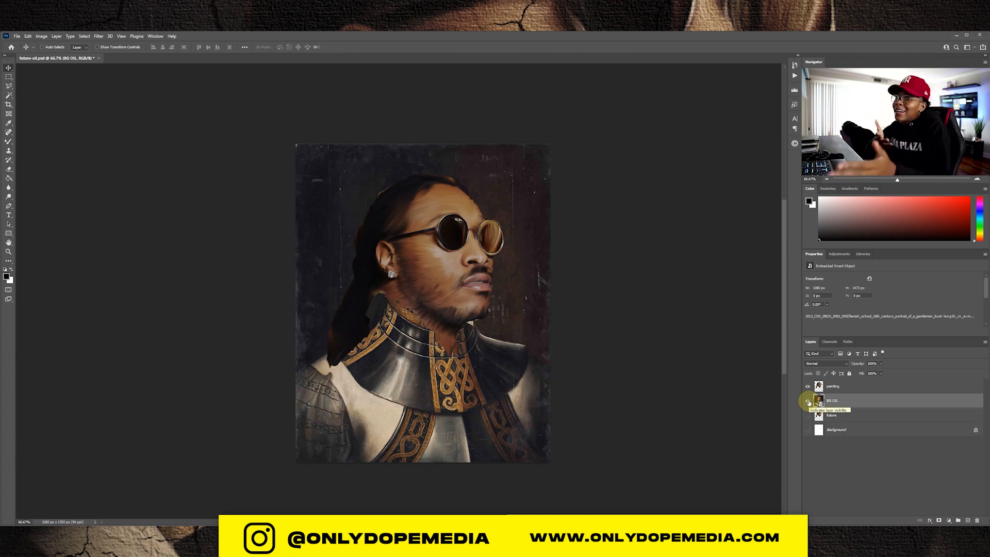
Lower the painting layer's opacity slightly and move the painted head up so the neck lines up with the armour collar.
click(871, 386)
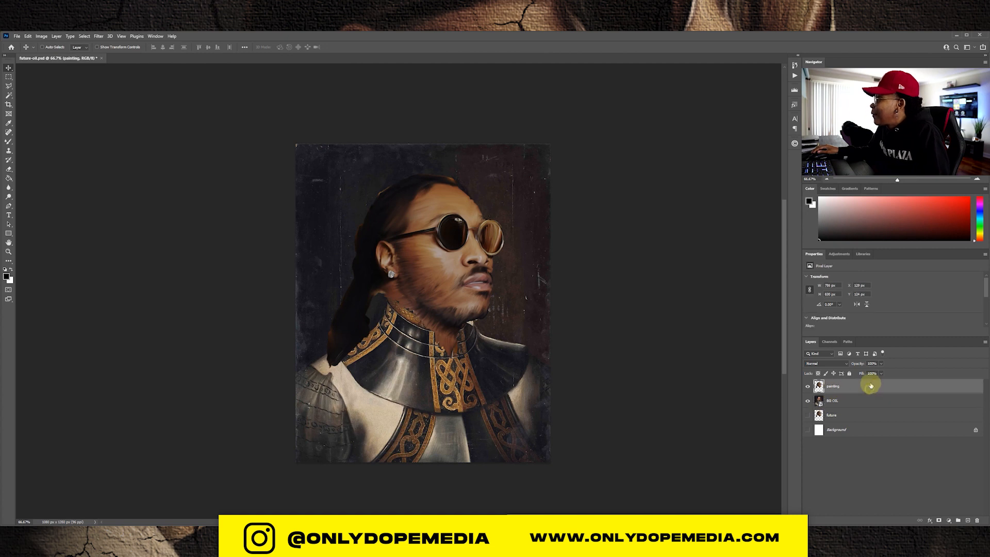
drag(859, 367, 858, 368)
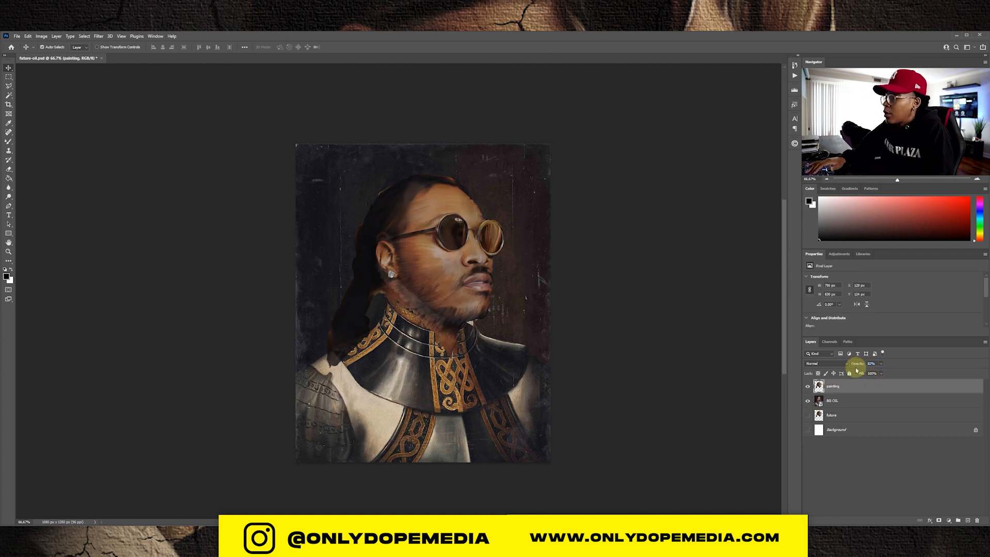
key(ctrl+plus)
mouse_move(477, 293)
mouse_down()
mouse_move(480, 265)
mouse_move(475, 275)
mouse_up()
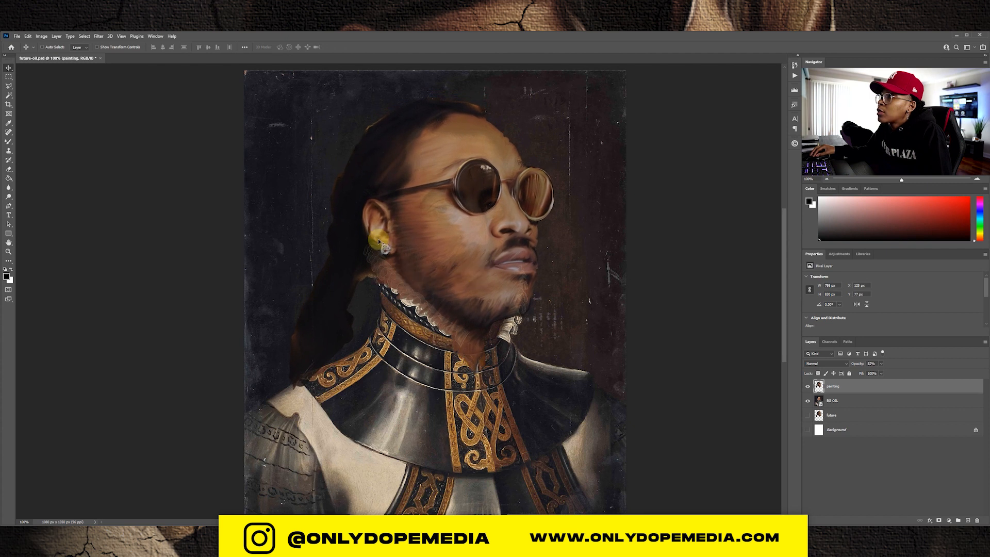
drag(491, 330, 499, 327)
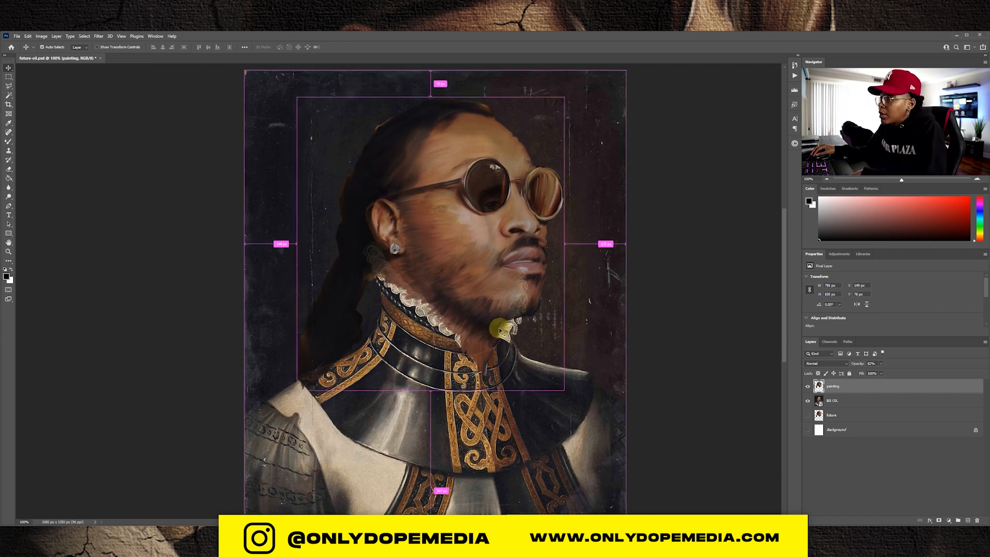
Scale the painted head down slightly with Free Transform, seat it on the collar, and restore the painting layer's opacity to 100%.
key(ctrl+t)
key(ctrl+minus)
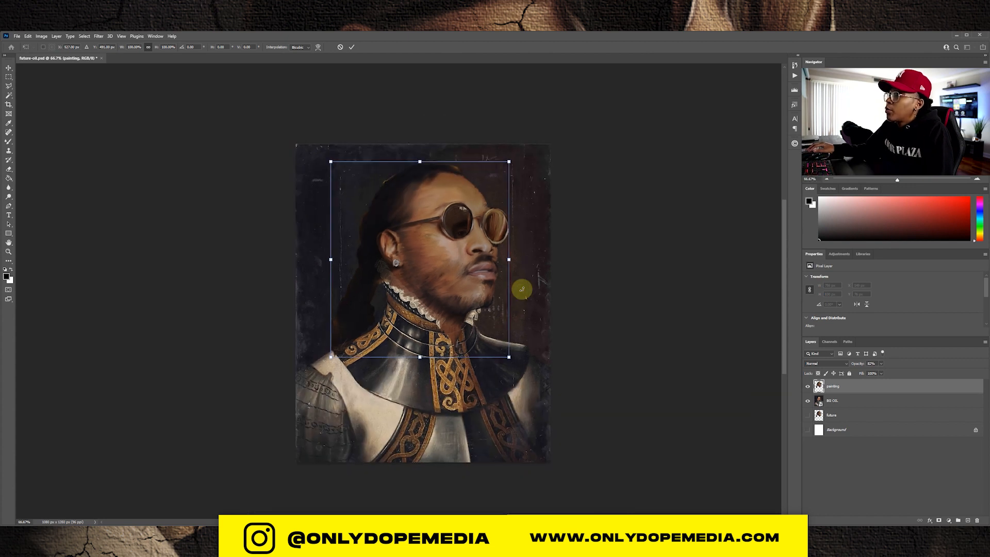
drag(510, 262, 488, 263)
drag(452, 267, 459, 265)
drag(495, 258, 503, 257)
drag(475, 267, 475, 276)
drag(338, 267, 335, 267)
drag(403, 279, 398, 271)
key(Return)
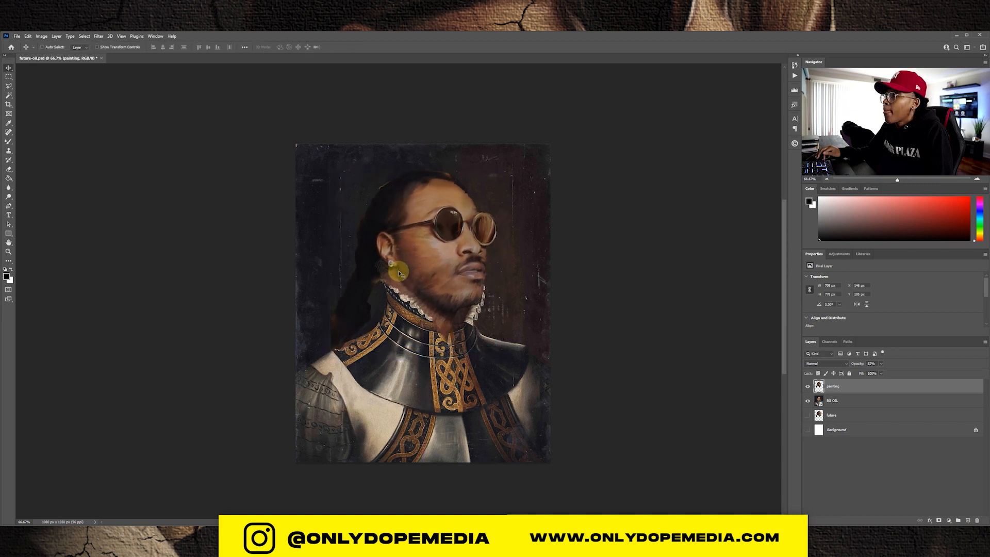
key(0)
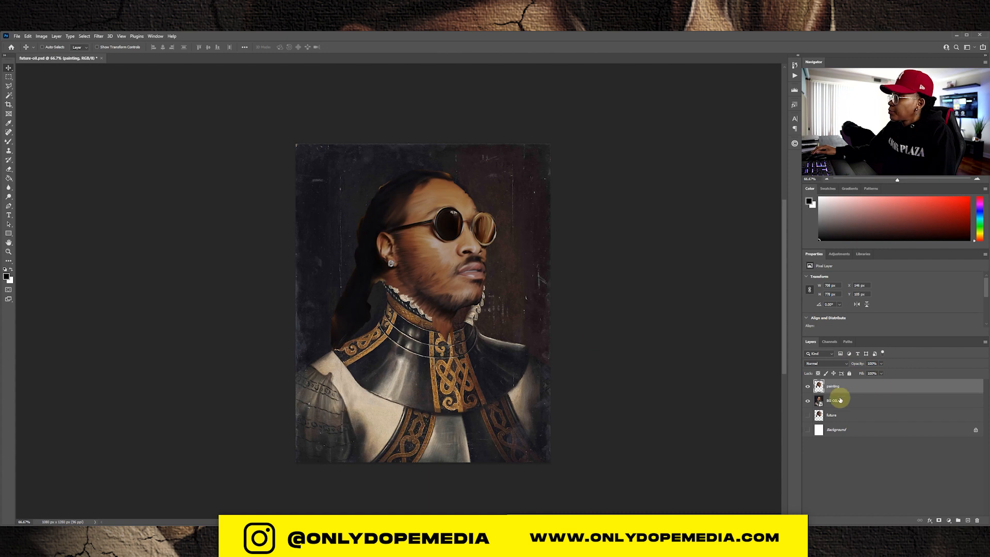
Hide the painting layer and rasterize the BG OIL layer.
click(807, 386)
click(872, 404)
right_click(872, 404)
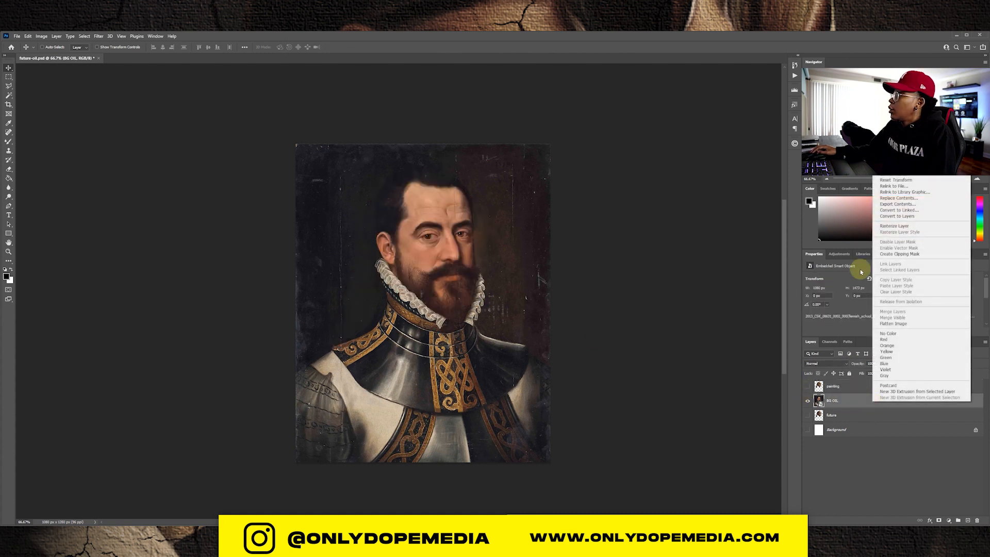
click(888, 229)
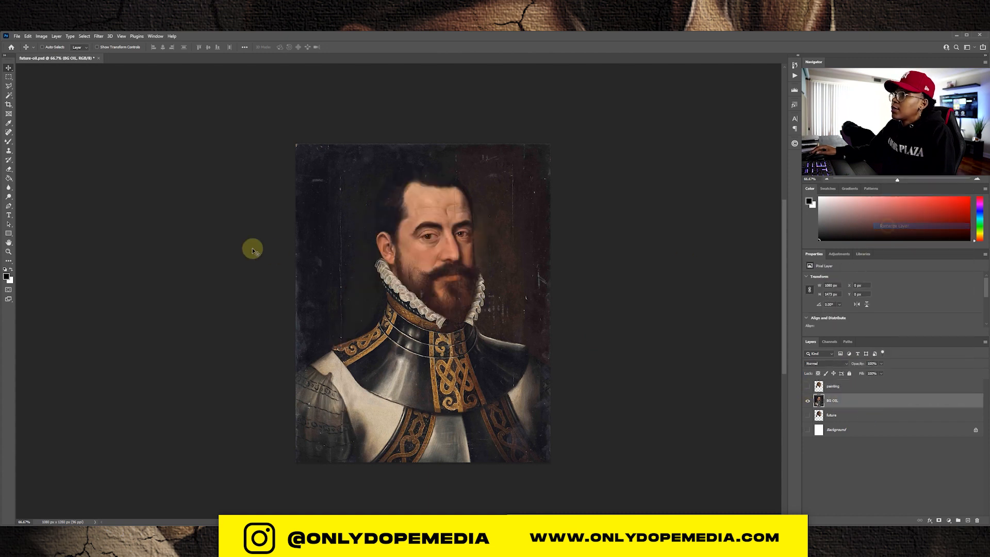
Lasso around the original man's head down to the beard inside the ruff and delete it from the BG OIL layer.
click(7, 86)
click(36, 86)
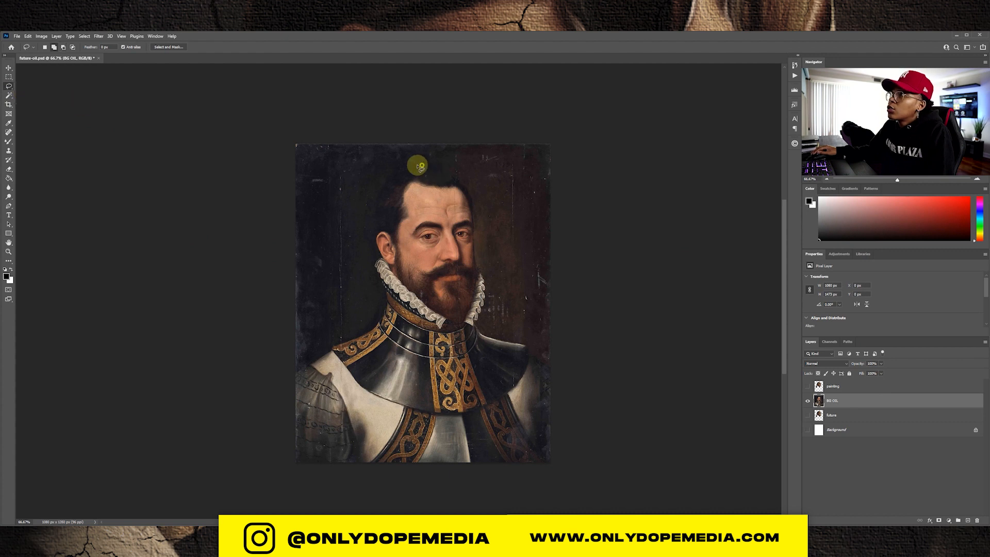
mouse_move(423, 165)
mouse_down()
mouse_move(394, 177)
mouse_move(373, 236)
mouse_up()
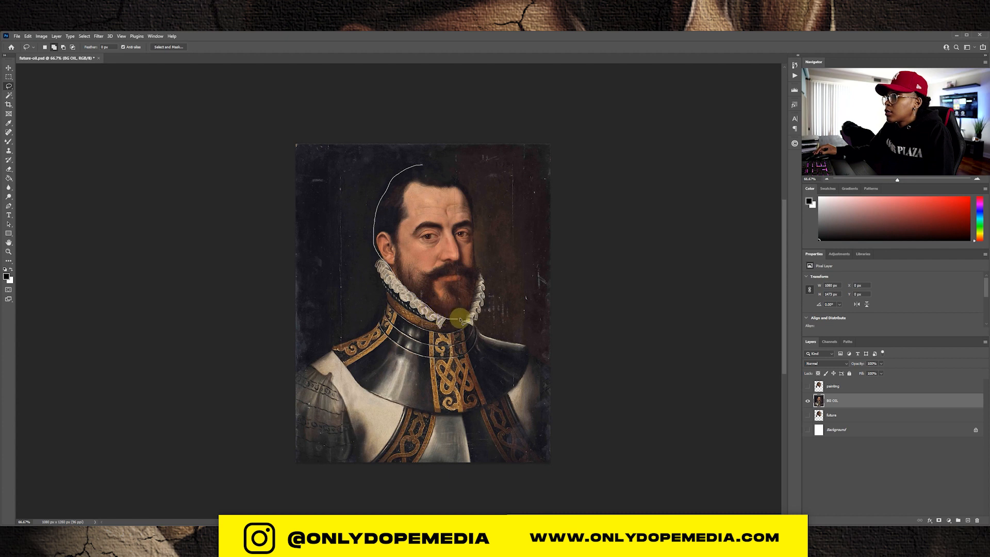
mouse_move(476, 293)
mouse_down()
mouse_move(473, 193)
mouse_move(424, 163)
mouse_up()
right_click(420, 195)
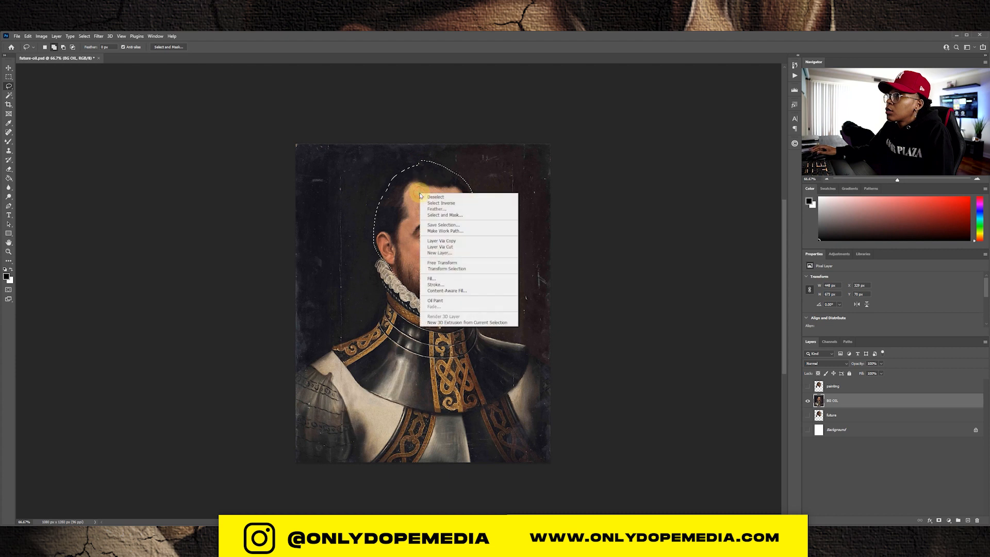
key(Escape)
key(Delete)
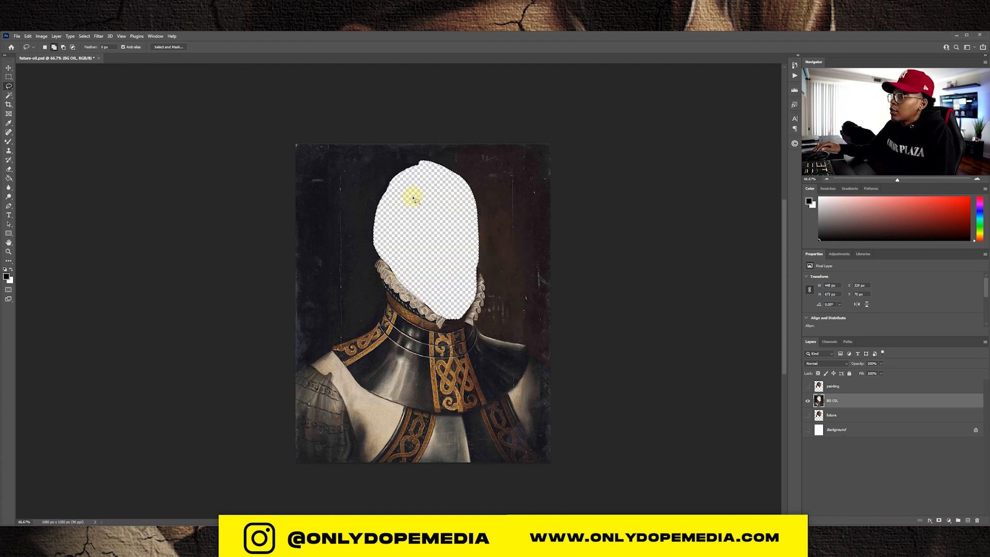
Fill the head gap with Content-Aware Fill, excluding the armour, ruff and shoulders from the sampling area and outputting to a new layer.
click(41, 36)
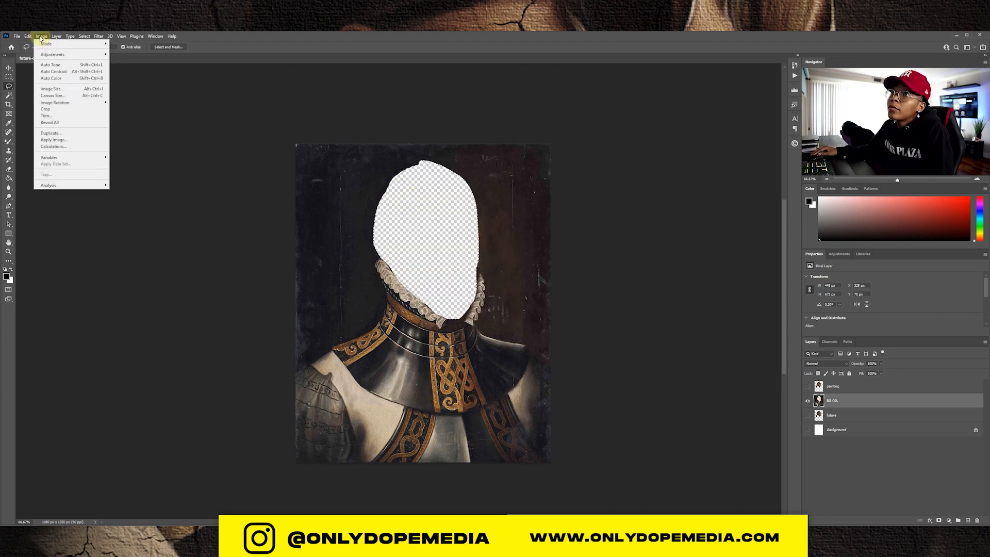
mouse_move(29, 37)
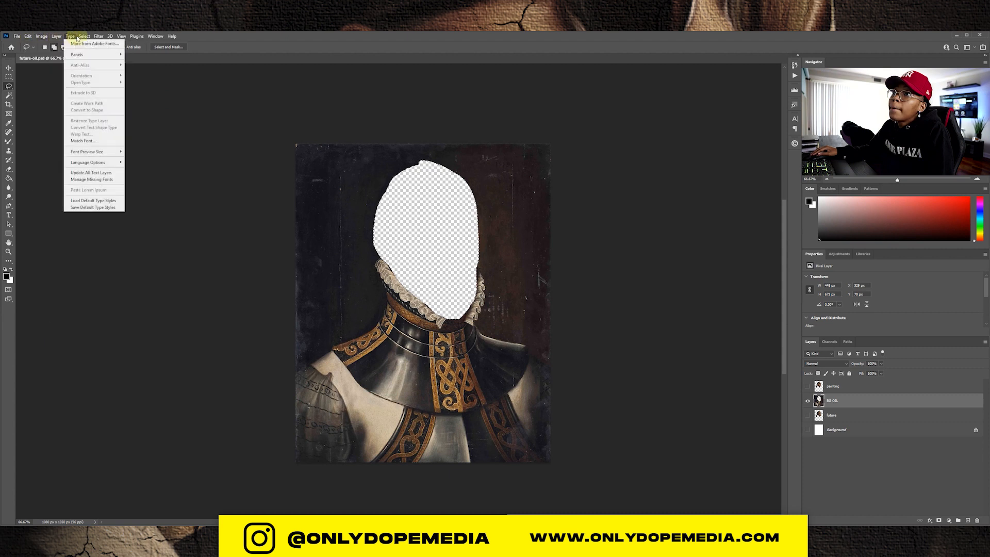
mouse_move(83, 37)
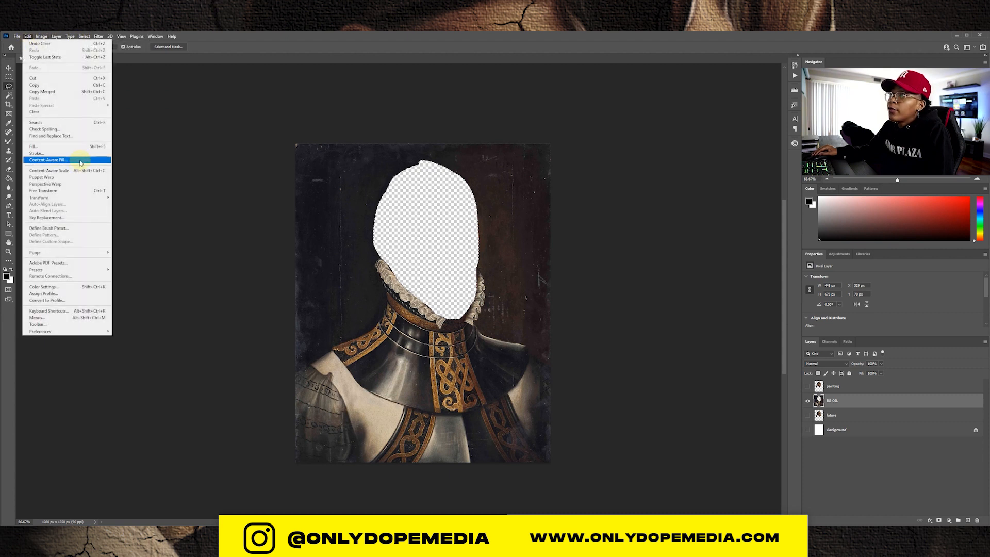
click(81, 161)
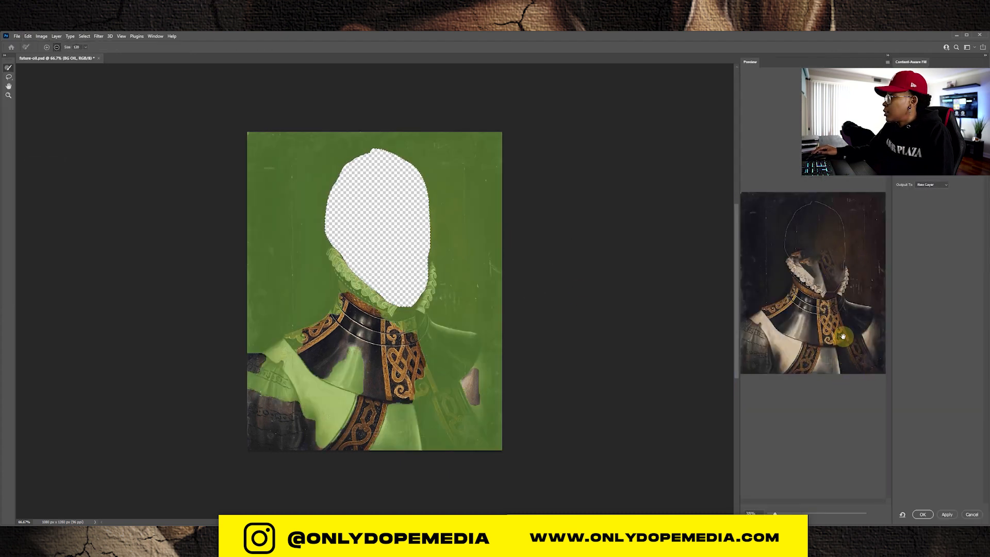
mouse_move(441, 357)
mouse_down()
mouse_move(398, 375)
mouse_move(423, 359)
mouse_move(330, 315)
mouse_move(339, 337)
mouse_move(240, 376)
mouse_move(228, 398)
mouse_move(283, 403)
mouse_move(333, 433)
mouse_move(440, 430)
mouse_move(502, 449)
mouse_move(428, 433)
mouse_move(419, 415)
mouse_move(510, 381)
mouse_move(483, 341)
mouse_move(417, 339)
mouse_move(335, 358)
mouse_move(370, 374)
mouse_move(369, 342)
mouse_move(343, 311)
mouse_move(334, 262)
mouse_move(350, 282)
mouse_move(408, 311)
mouse_move(430, 273)
mouse_move(425, 307)
mouse_move(459, 323)
mouse_move(460, 390)
mouse_up()
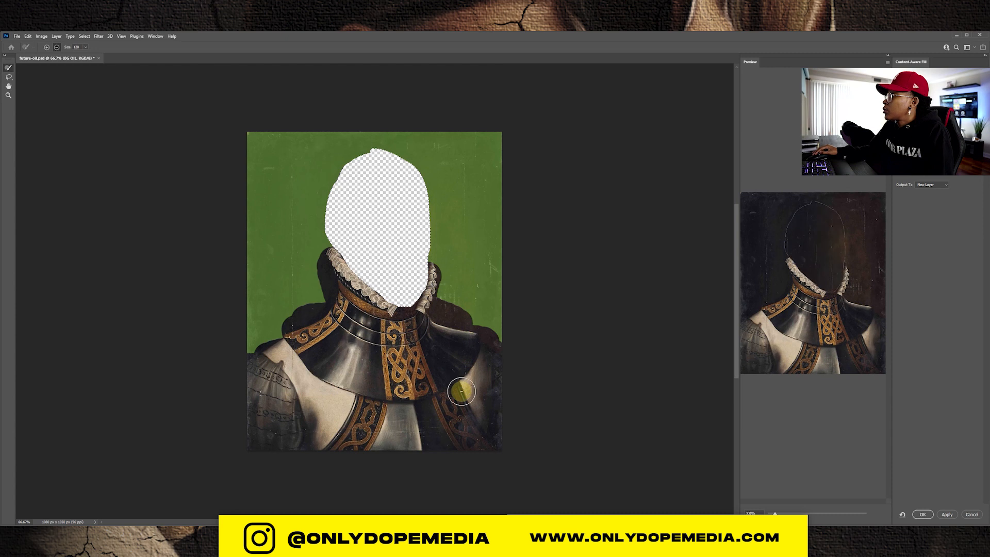
click(923, 514)
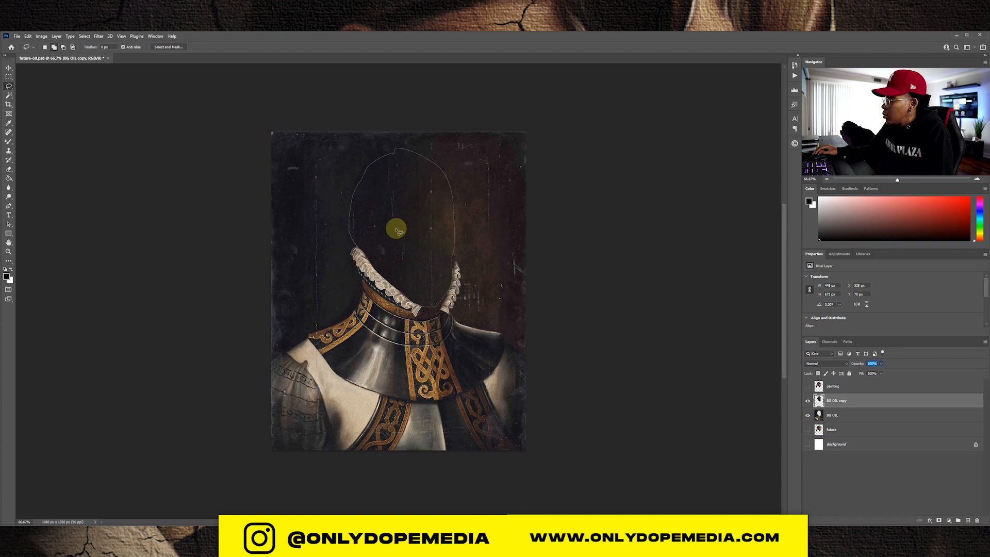
Merge the content-aware fill layer down into the BG OIL layer.
key(ctrl+e)
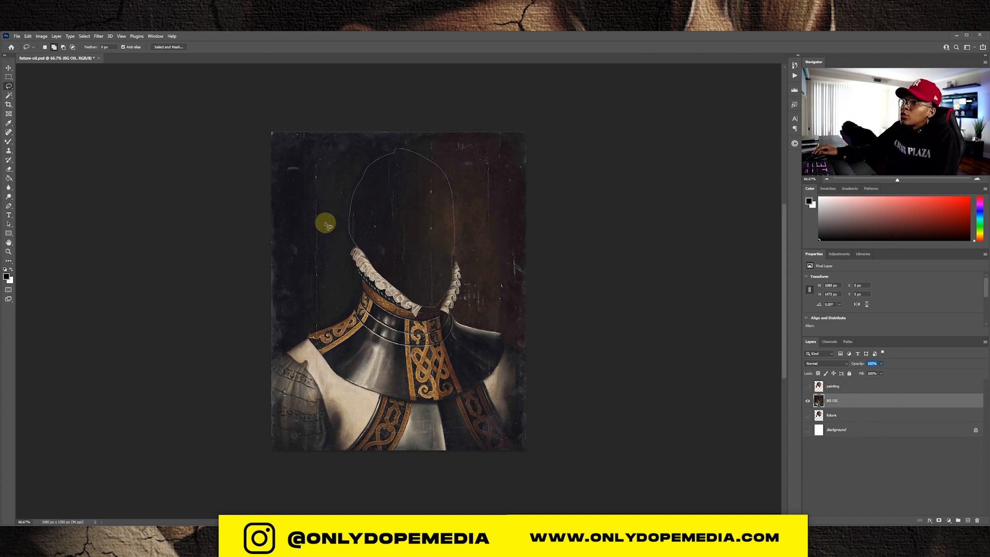
click(873, 392)
click(854, 402)
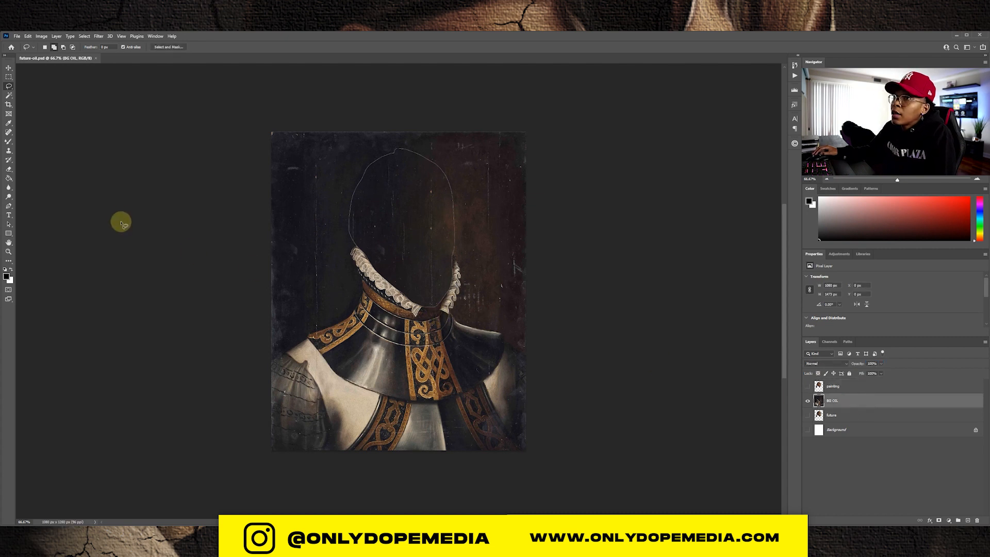
Cover the outline left around the removed head with the Clone Stamp, using dark background sampled beside it.
click(9, 141)
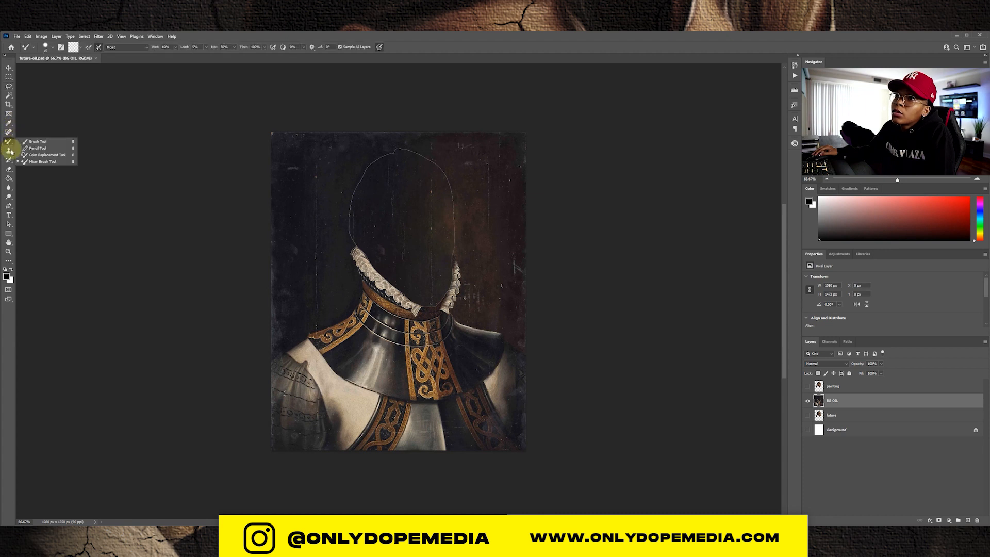
click(9, 151)
click(39, 154)
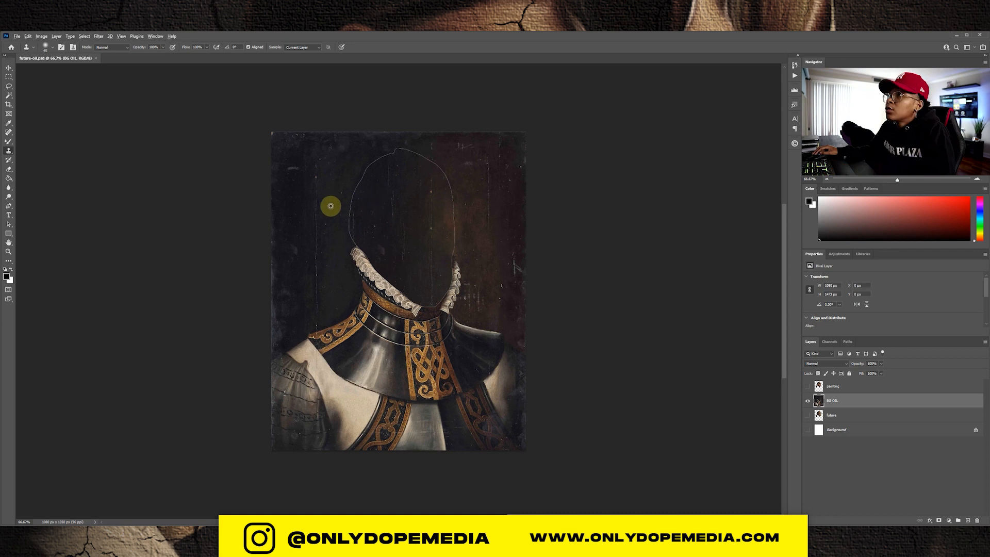
alt+click(321, 181)
mouse_move(376, 160)
mouse_down()
mouse_move(348, 212)
mouse_move(351, 239)
mouse_move(362, 187)
mouse_move(380, 154)
mouse_move(397, 149)
mouse_move(378, 155)
mouse_move(403, 154)
mouse_move(383, 157)
mouse_move(400, 145)
mouse_move(439, 181)
mouse_move(437, 171)
mouse_move(447, 204)
mouse_move(445, 190)
mouse_move(261, 114)
mouse_move(413, 182)
mouse_move(434, 158)
mouse_move(451, 239)
mouse_move(457, 199)
mouse_up()
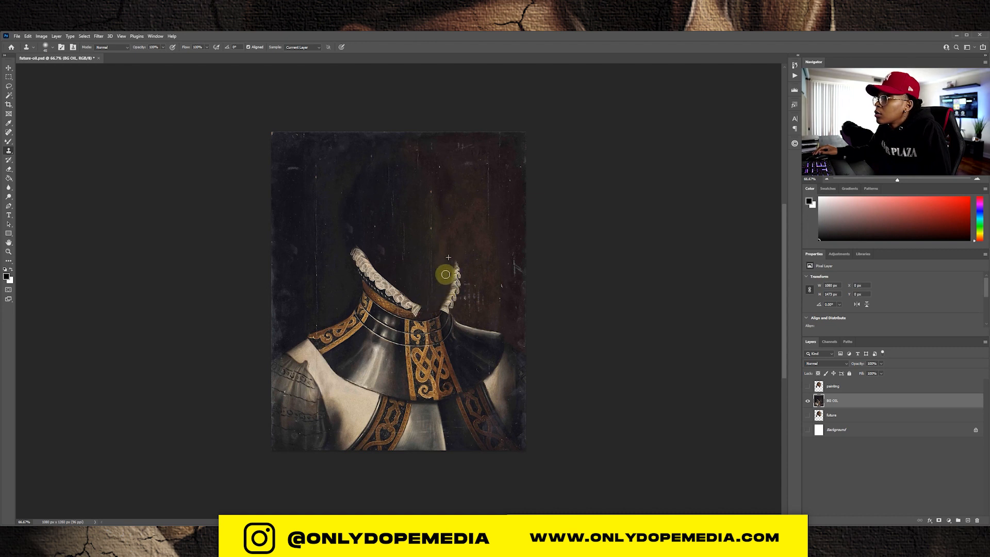
Save the future-oil.psd document and leave nothing selected.
key(v)
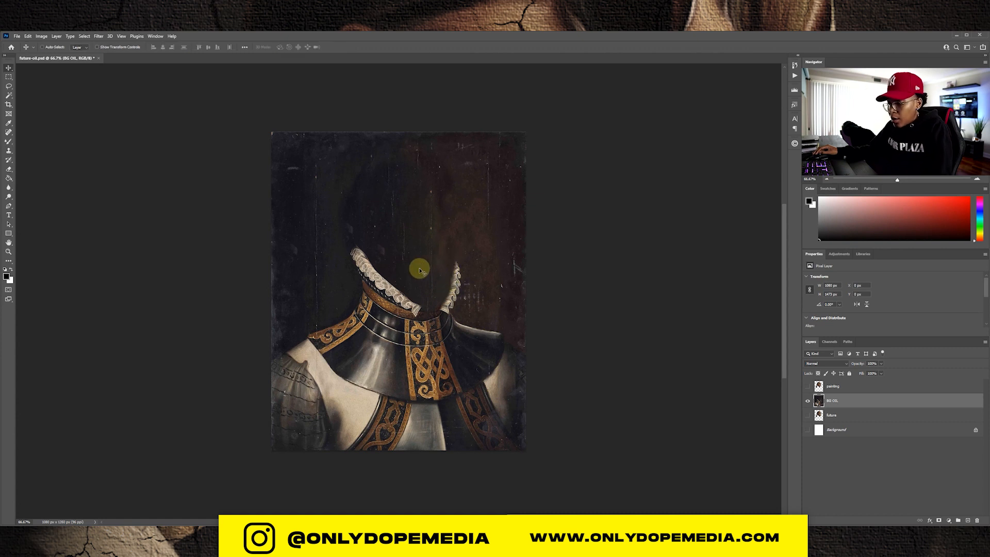
key(ctrl+a)
key(ctrl+s)
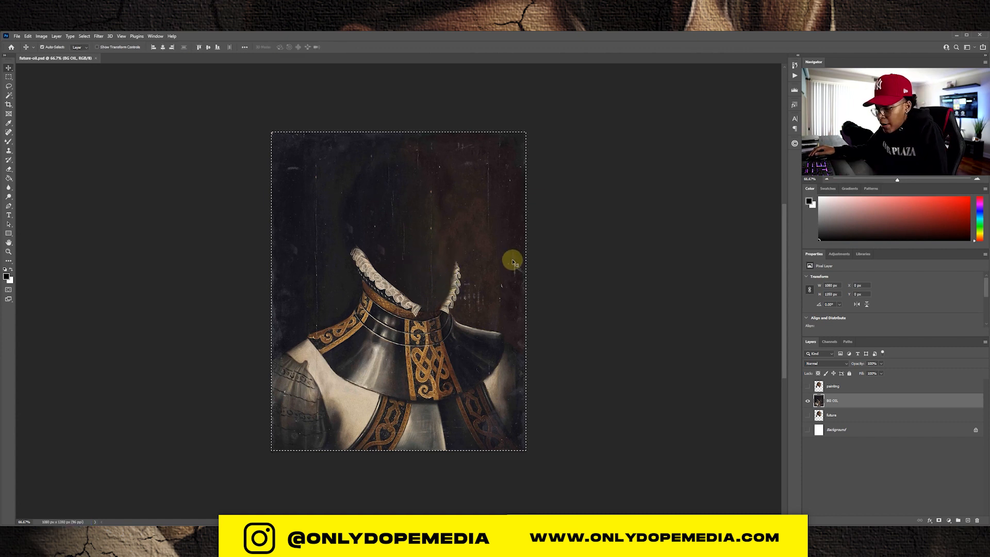
key(ctrl+d)
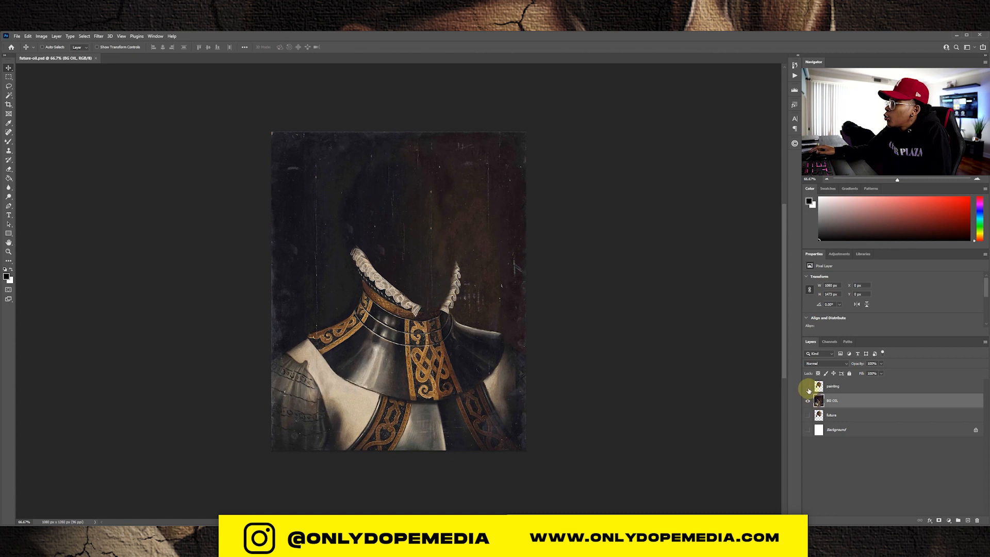
Show the painting layer and shift the painted head slightly right over the armour collar.
click(808, 388)
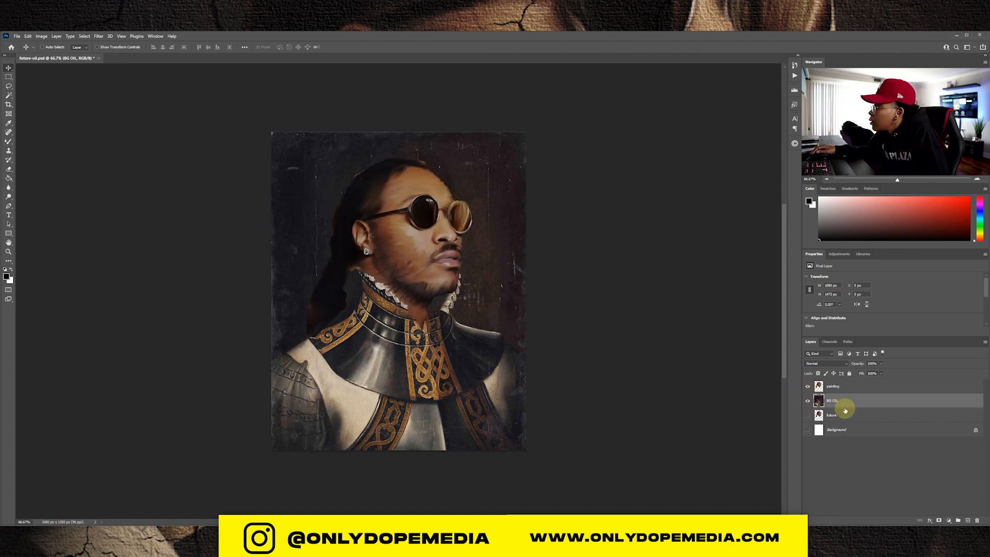
click(854, 388)
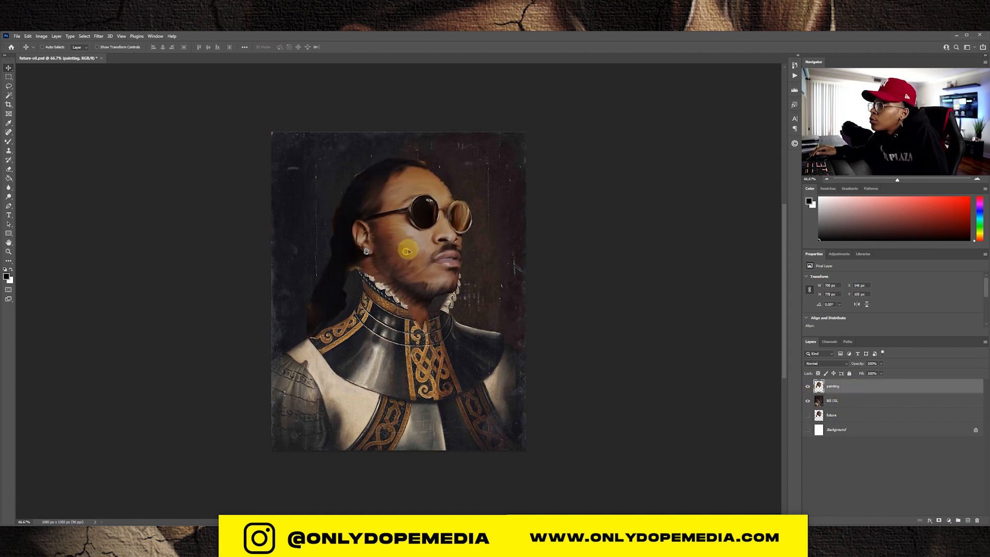
drag(404, 247, 413, 253)
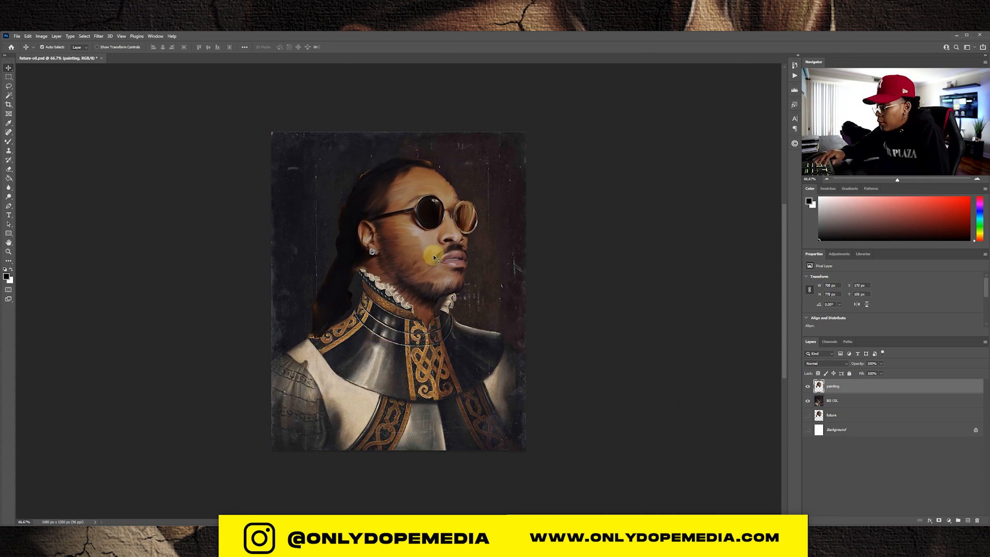
Enlarge the painted head to about 101% with Free Transform and lower it about 40 px, nudging it down onto the collar.
key(ctrl+plus)
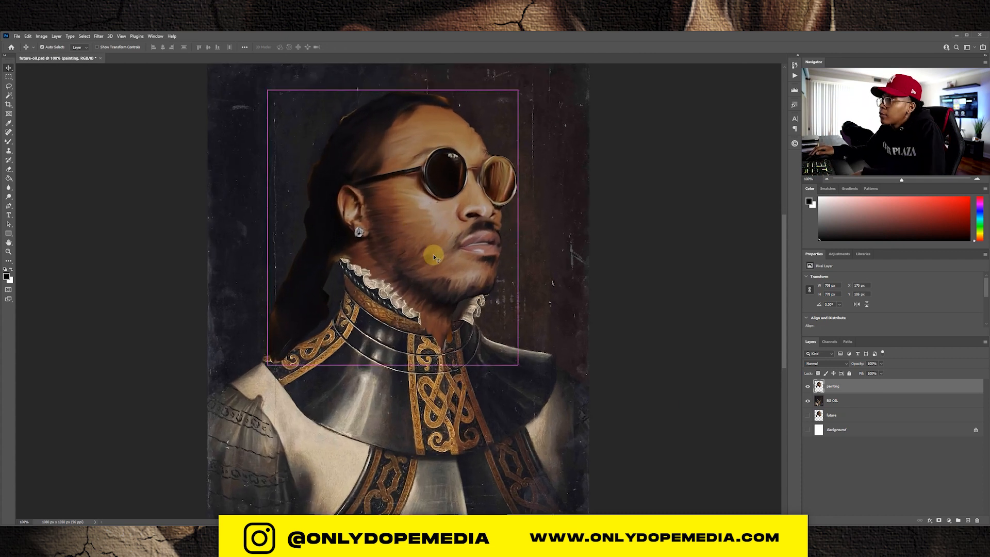
key(ctrl+t)
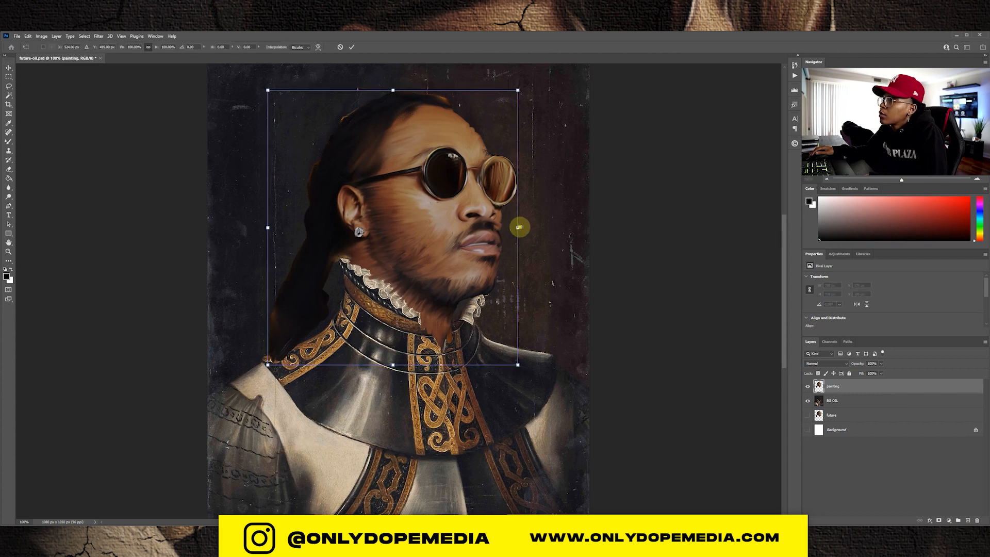
drag(519, 227, 521, 228)
drag(459, 238, 461, 260)
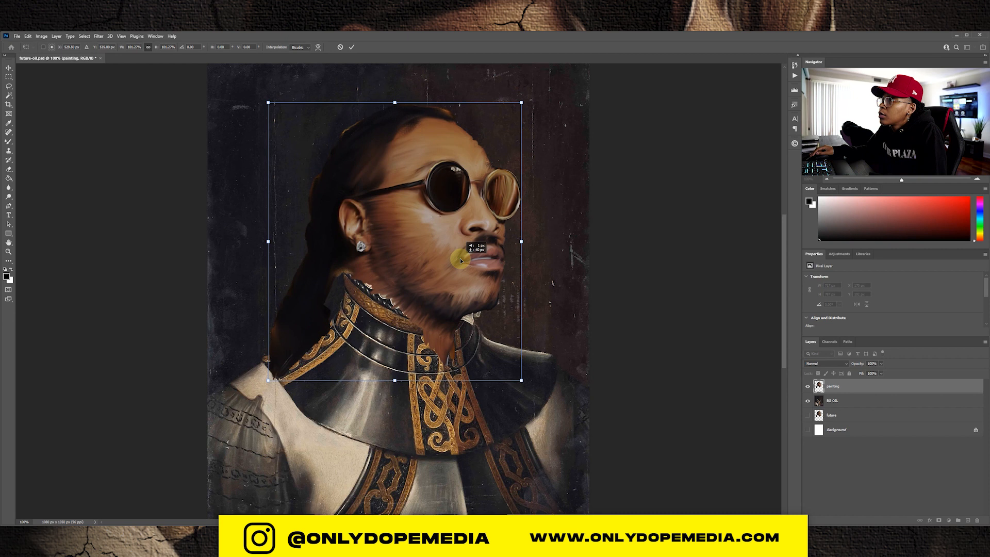
key(Return)
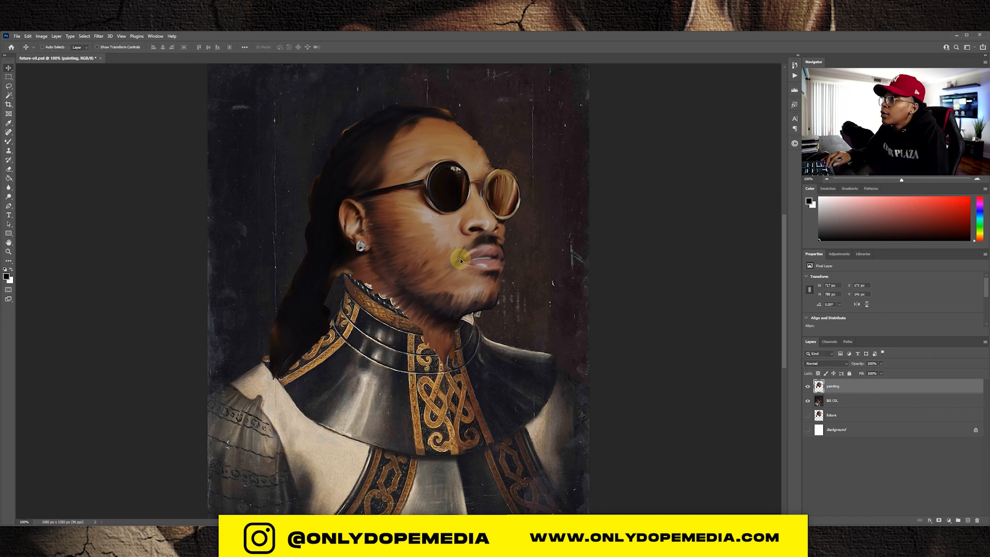
key(Down)
key(Down)
key(Down)
key(Down)
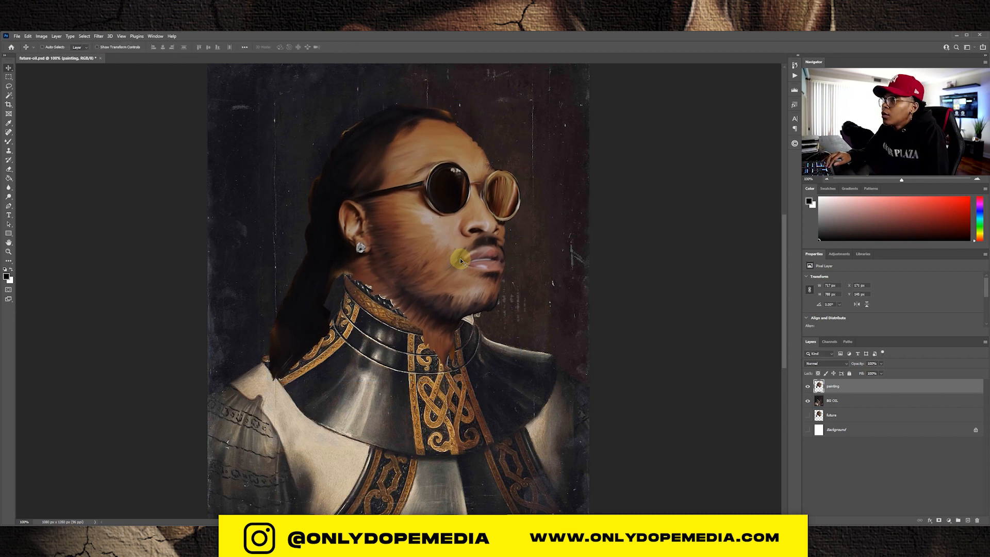
Add a layer mask to the painting layer and choose the Kyle's Real Oils - 01 brush from the Wet Media Brushes.
click(939, 519)
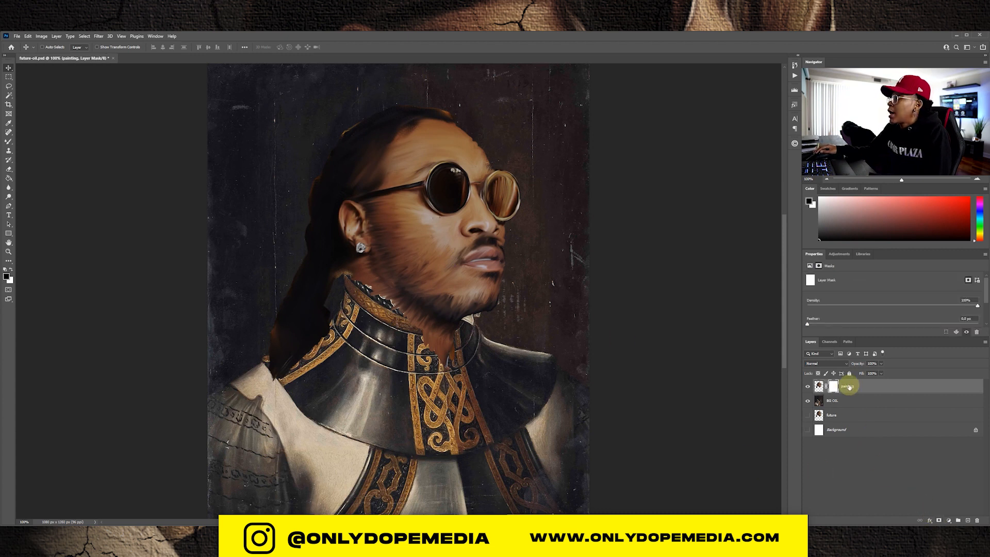
click(8, 142)
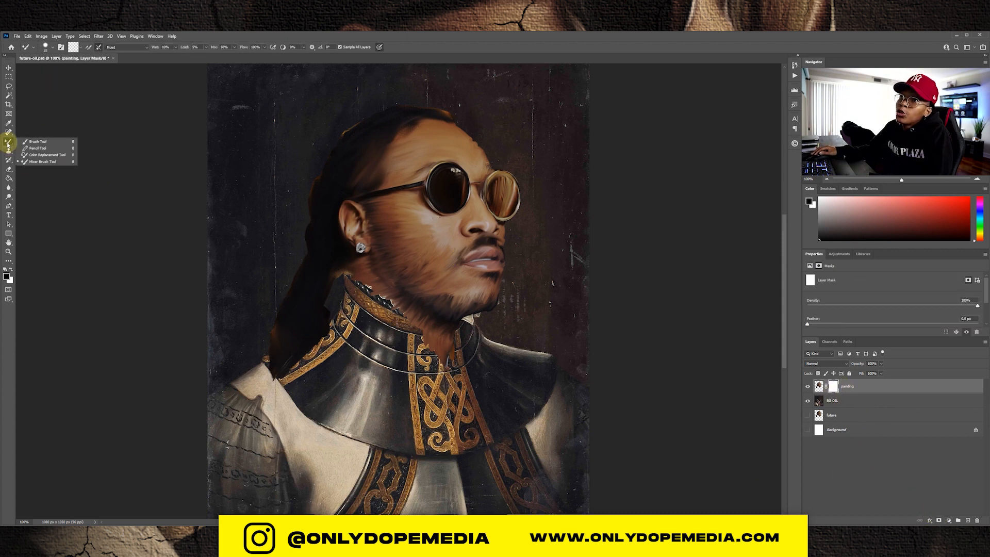
click(63, 144)
click(46, 47)
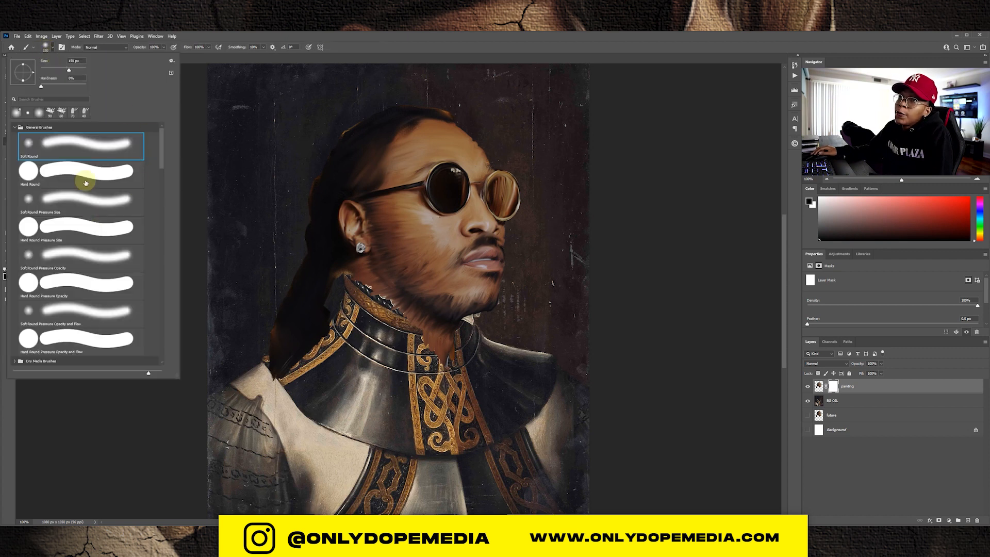
drag(161, 146, 159, 188)
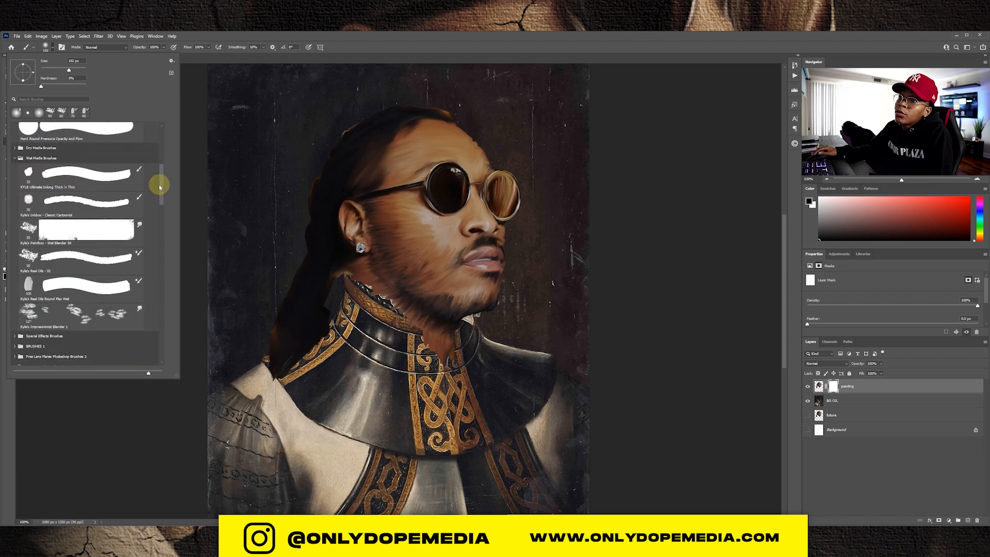
click(73, 251)
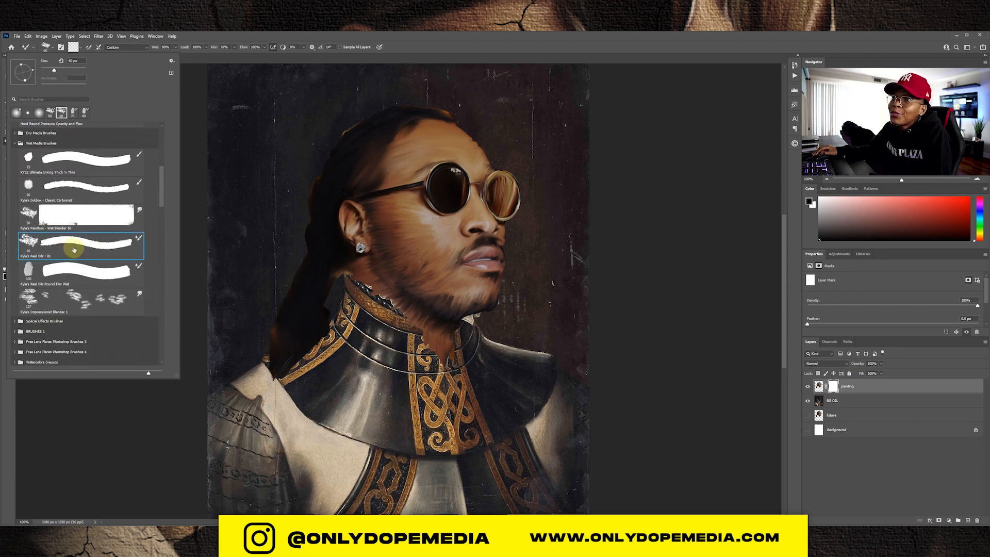
Set the Mixer Brush's blending combination to Moist.
click(27, 49)
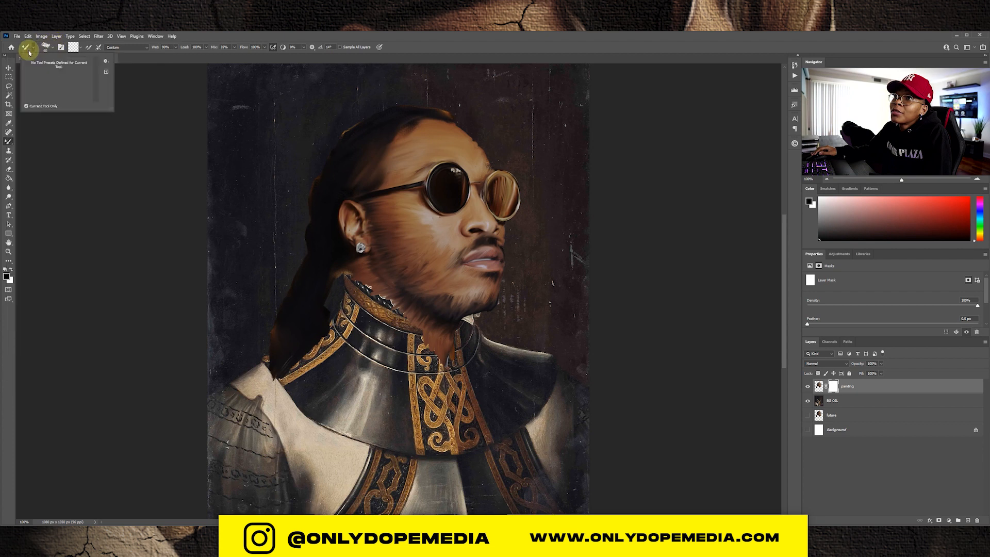
click(27, 48)
click(27, 48)
click(27, 48)
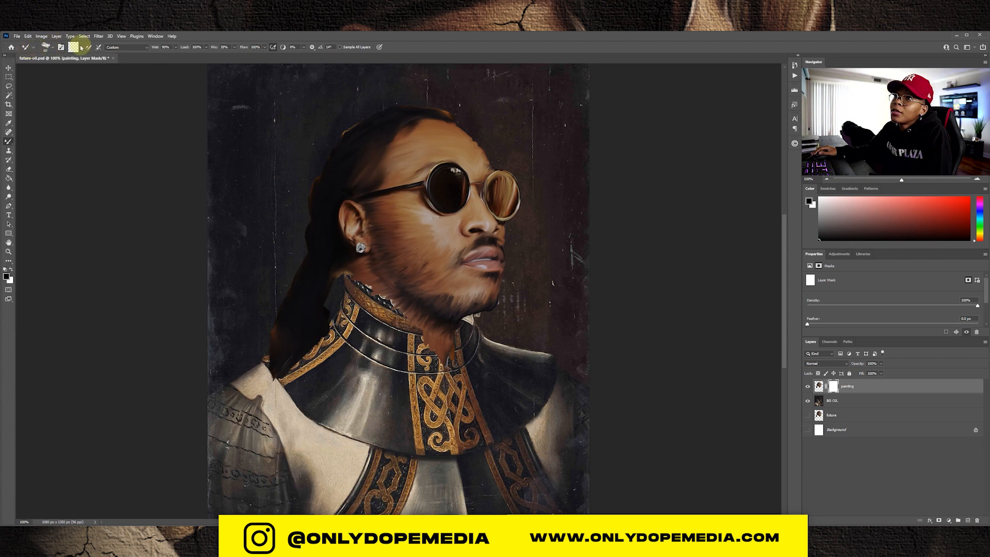
click(139, 47)
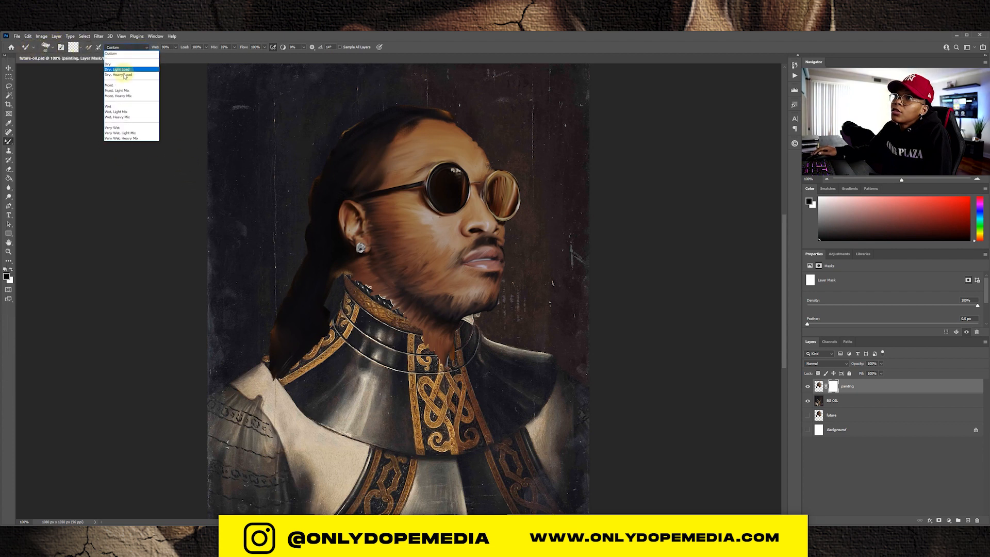
click(123, 85)
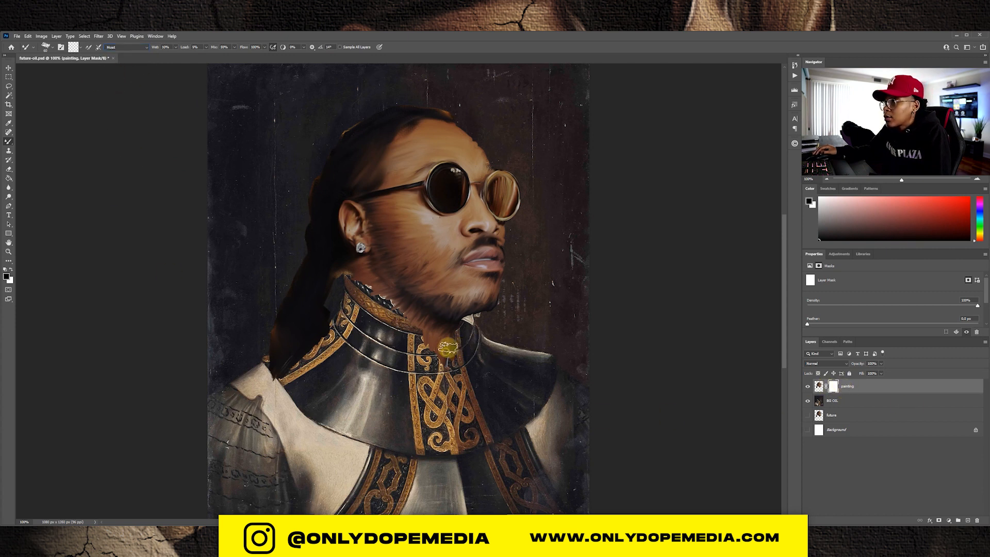
Mask away the painted neck where it overlaps the front of the armour collar below the chin.
mouse_move(447, 348)
mouse_down()
mouse_move(436, 330)
mouse_move(425, 332)
mouse_move(441, 327)
mouse_move(417, 330)
mouse_move(456, 330)
mouse_move(441, 368)
mouse_move(455, 351)
mouse_move(485, 344)
mouse_move(452, 343)
mouse_move(464, 339)
mouse_move(460, 354)
mouse_move(449, 323)
mouse_move(418, 326)
mouse_move(404, 313)
mouse_move(420, 316)
mouse_move(415, 307)
mouse_move(399, 300)
mouse_move(429, 322)
mouse_move(412, 308)
mouse_move(413, 319)
mouse_move(478, 333)
mouse_move(401, 311)
mouse_up()
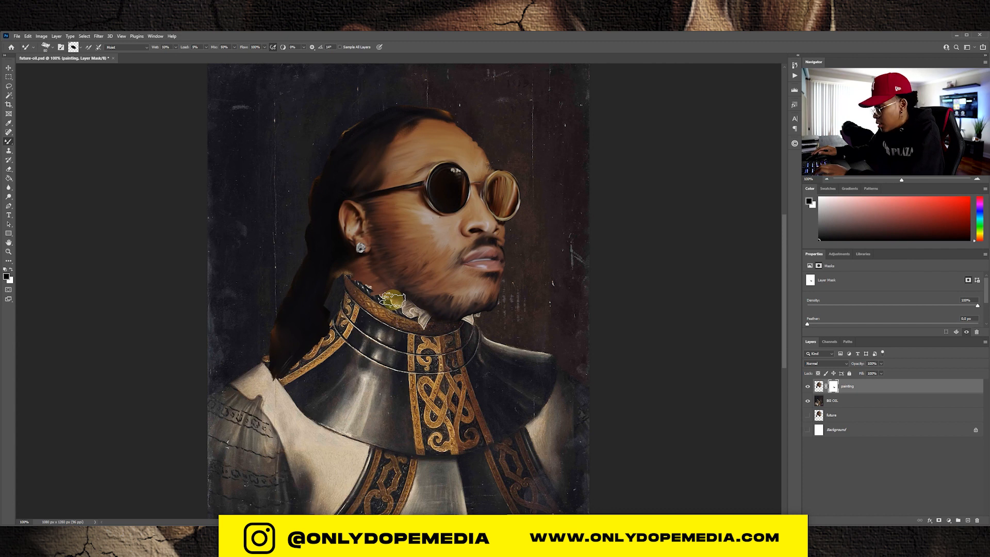
key(ctrl+minus)
key(ctrl+minus)
key(ctrl+plus)
key(ctrl+plus)
key(ctrl+plus)
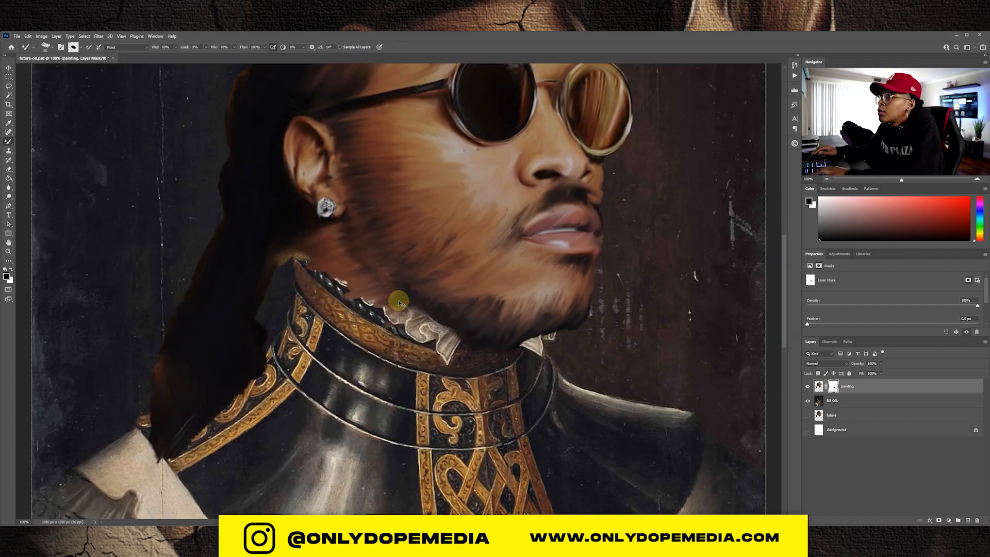
Reveal the lace ruff by masking the painting layer at 79% opacity, and restore the layer's opacity to 100%.
click(820, 386)
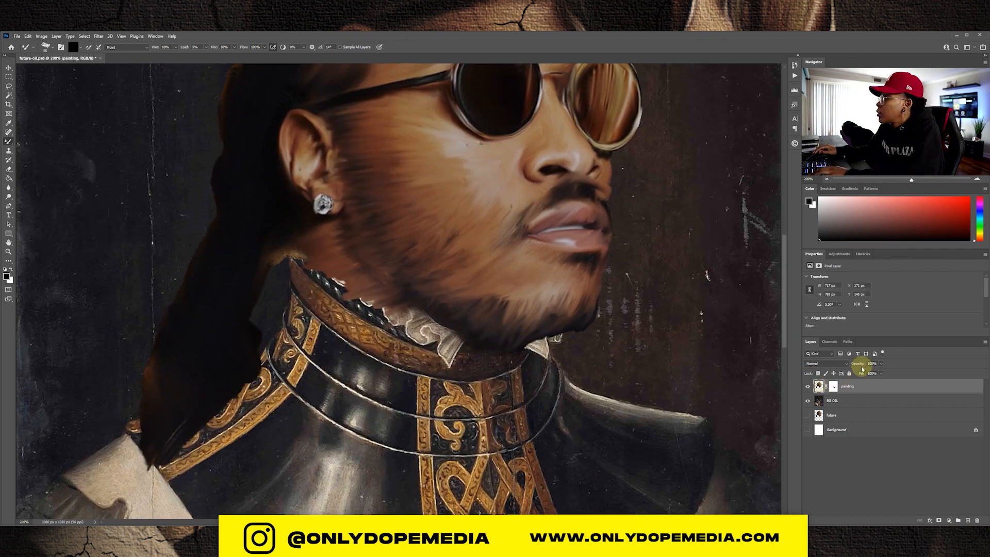
drag(853, 367, 846, 366)
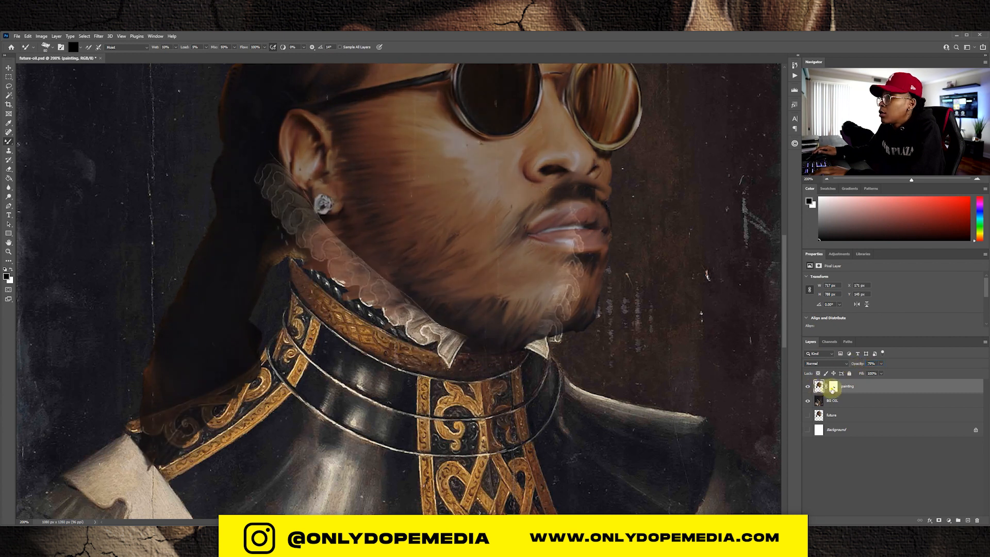
click(833, 387)
mouse_move(413, 324)
mouse_down()
mouse_move(297, 227)
mouse_move(258, 173)
mouse_up()
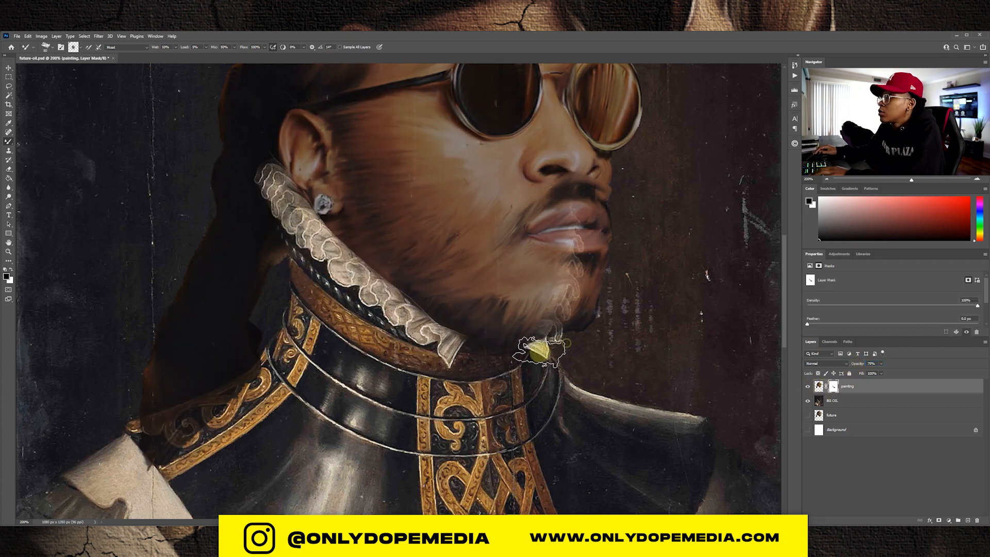
drag(539, 351, 552, 334)
drag(856, 364, 876, 364)
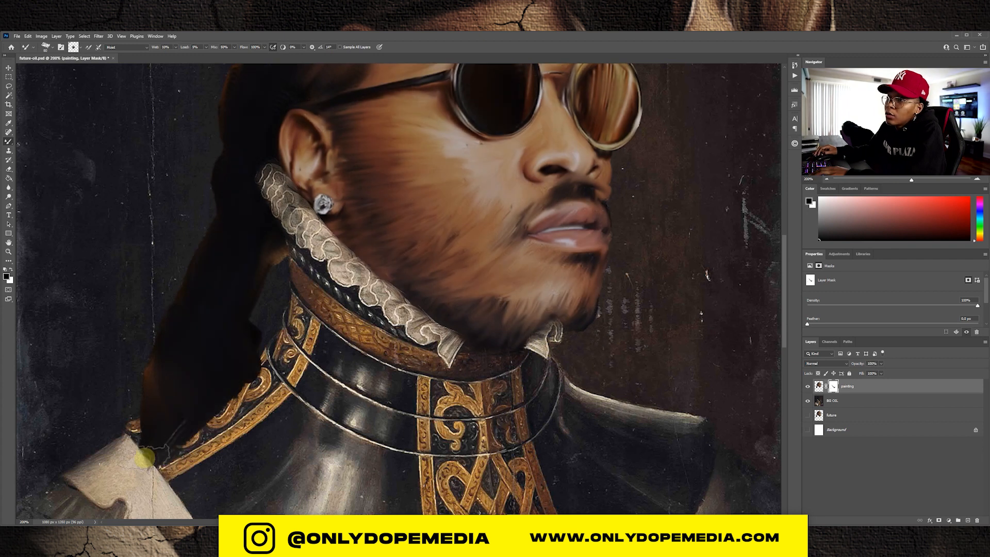
Shrink the brush and mask the painted chin's edge to reveal more of the small ruff piece beneath it.
key(bracketleft)
key(bracketleft)
key(bracketleft)
key(bracketleft)
key(bracketleft)
drag(557, 339, 559, 327)
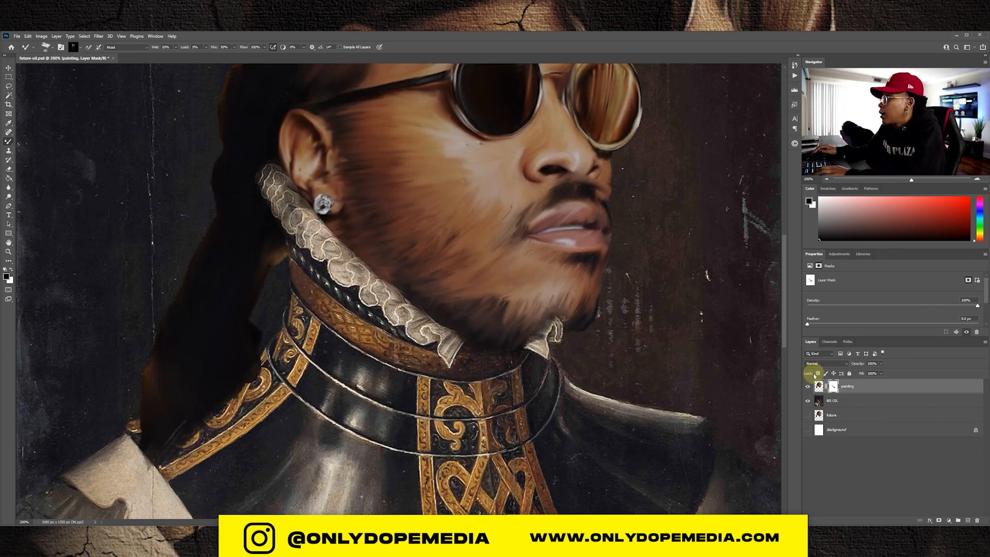
click(832, 401)
click(8, 150)
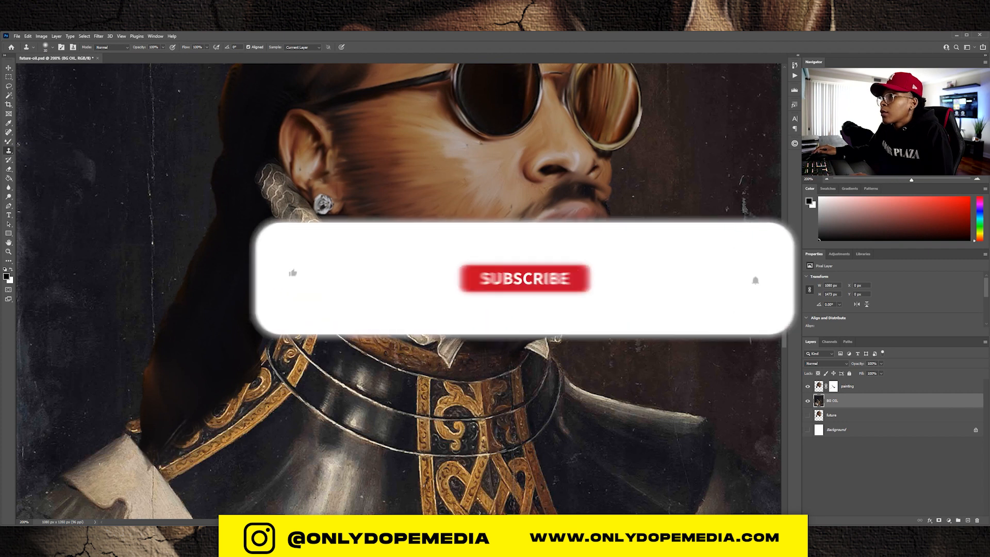
click(877, 388)
double_click(861, 391)
click(556, 328)
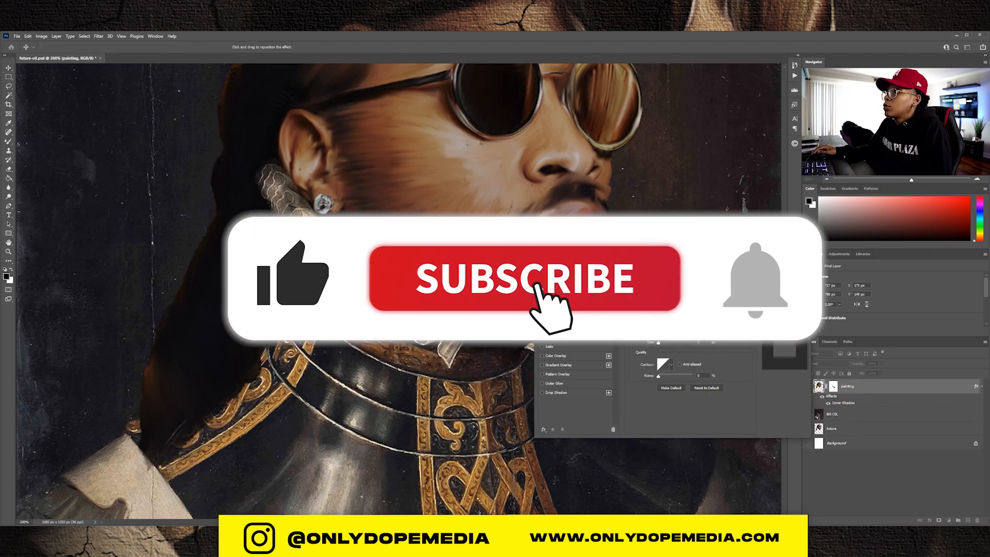
drag(659, 343, 663, 347)
click(785, 291)
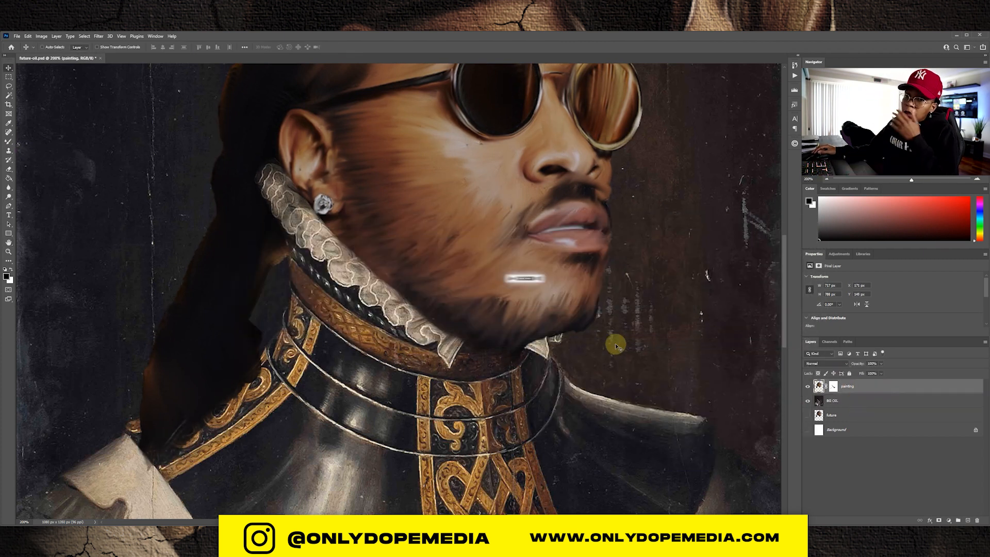
Add a black Solid Color fill layer above BG OIL and invert its mask to hide the fill.
click(876, 400)
click(967, 520)
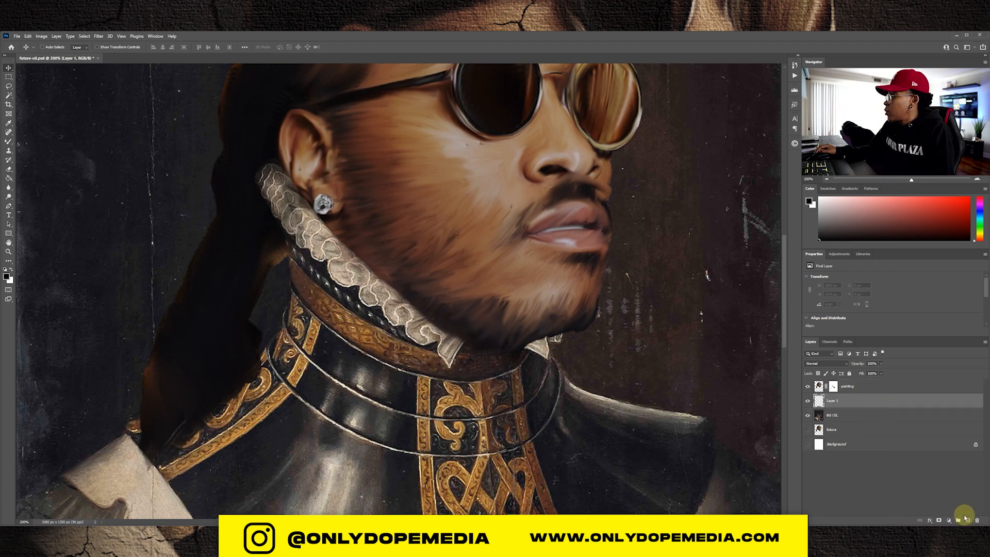
key(ctrl+z)
click(950, 520)
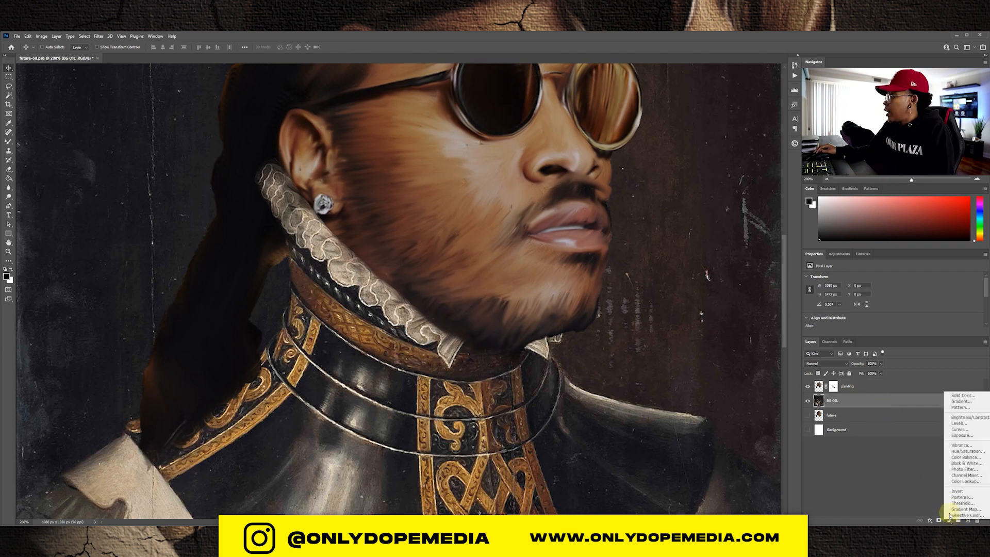
click(959, 393)
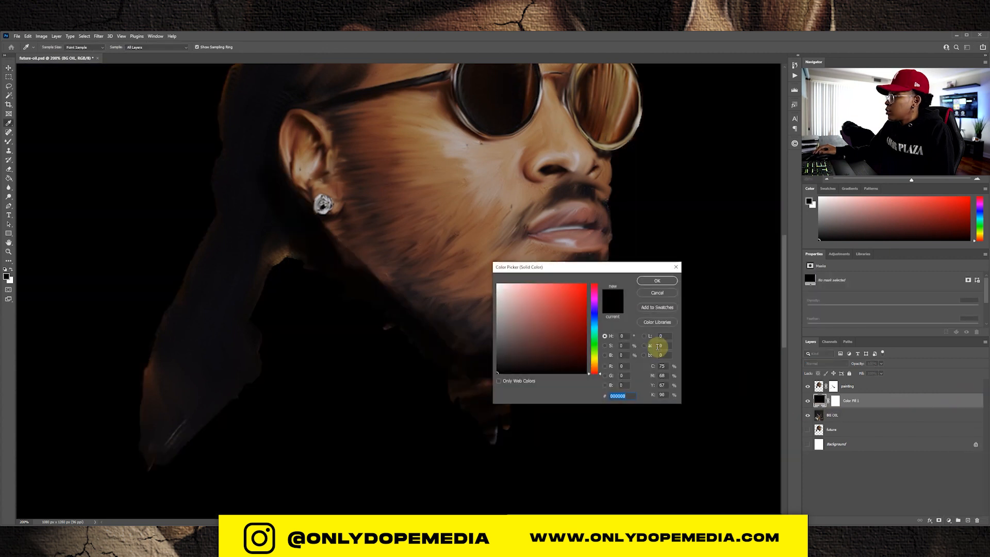
click(658, 285)
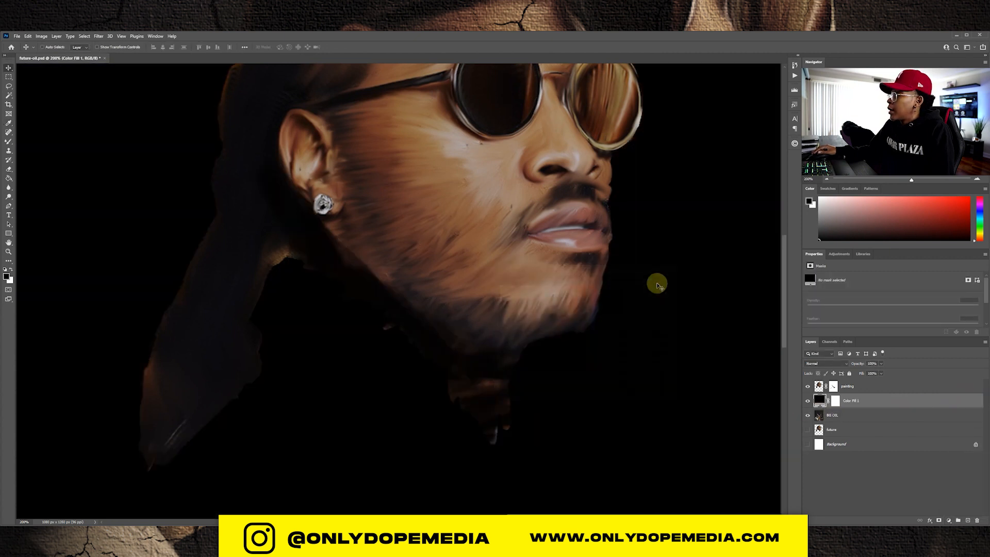
click(835, 401)
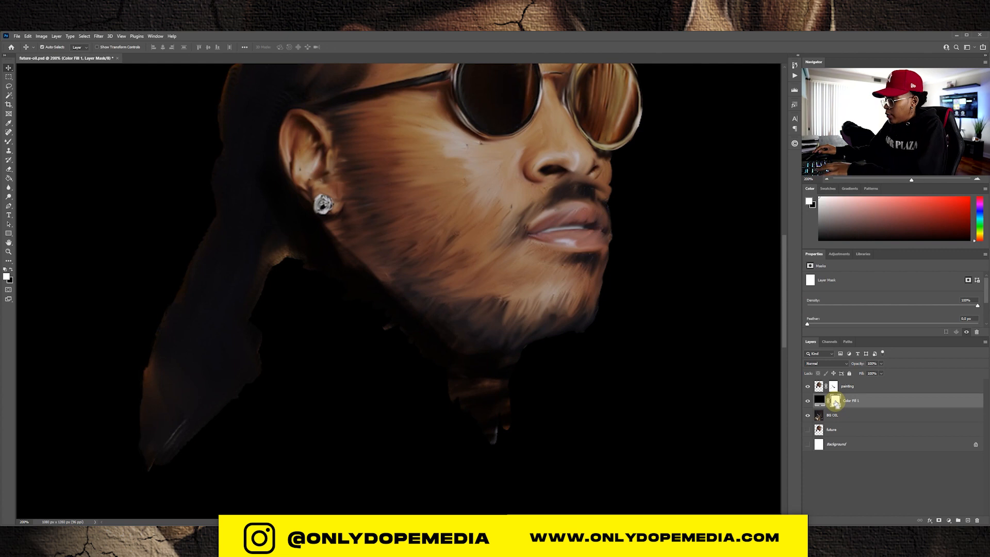
key(ctrl+i)
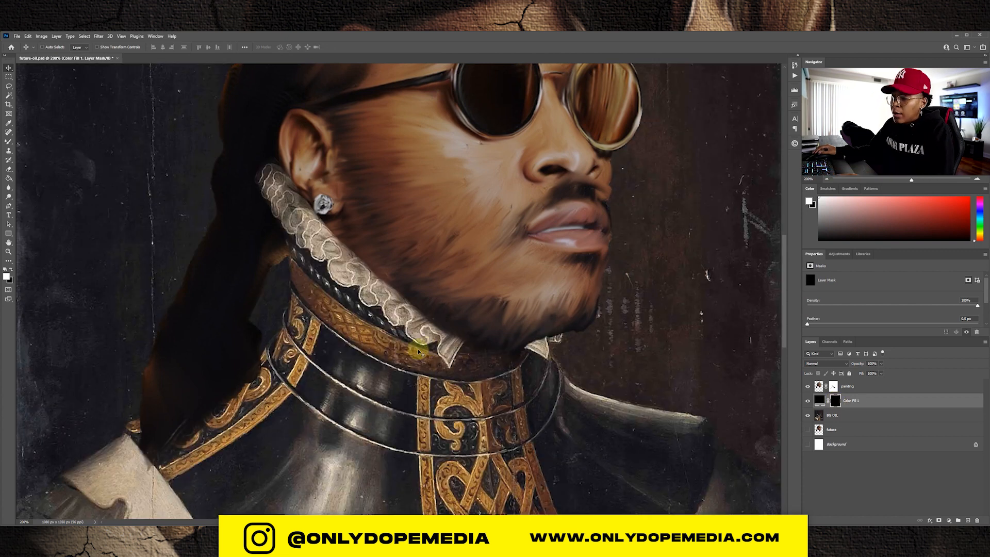
Switch to the regular Brush tool with the Soft Round tip and reduce its size considerably for shadow painting.
click(6, 141)
right_click(6, 144)
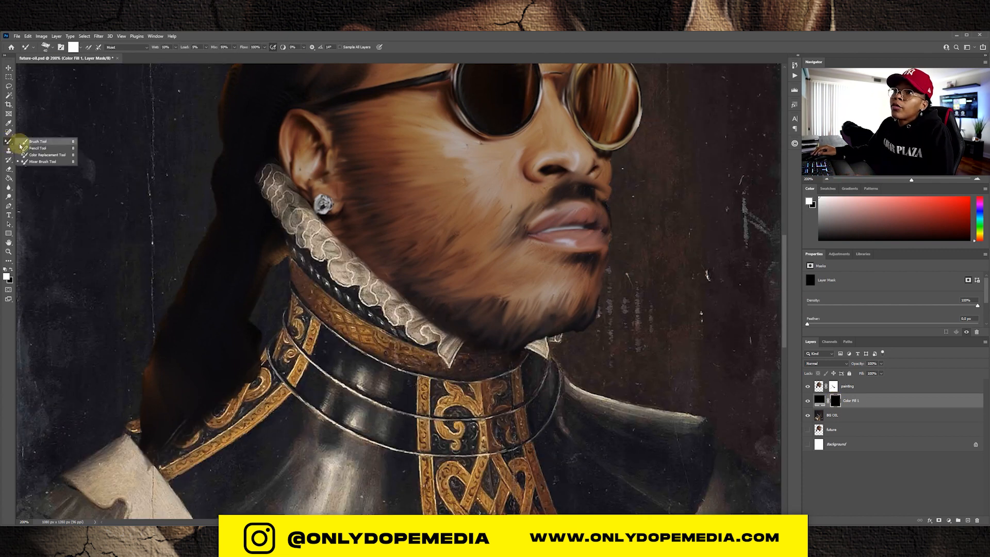
click(31, 145)
click(46, 47)
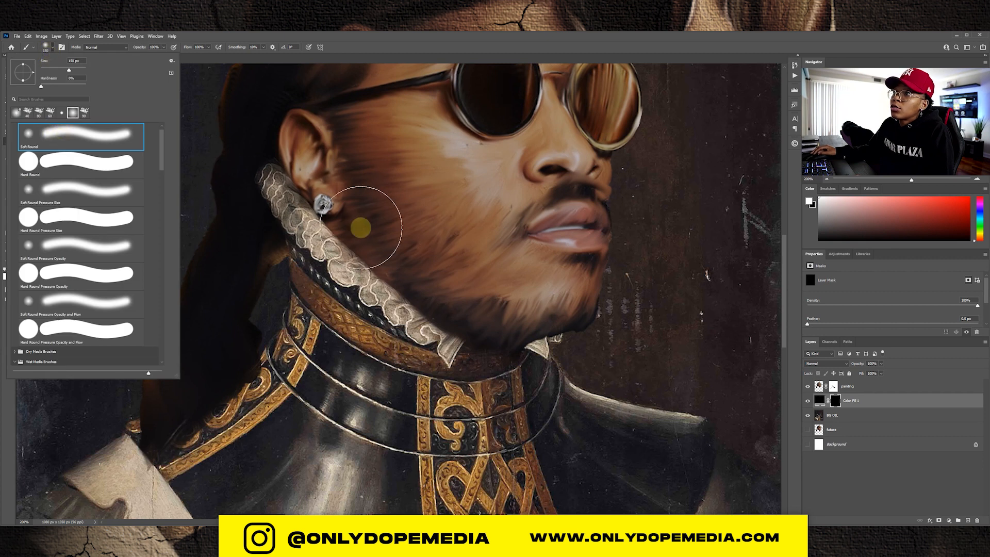
click(315, 228)
key(bracketleft)
key(bracketleft)
key(bracketleft)
key(bracketleft)
key(bracketleft)
key(bracketleft)
key(bracketleft)
key(bracketleft)
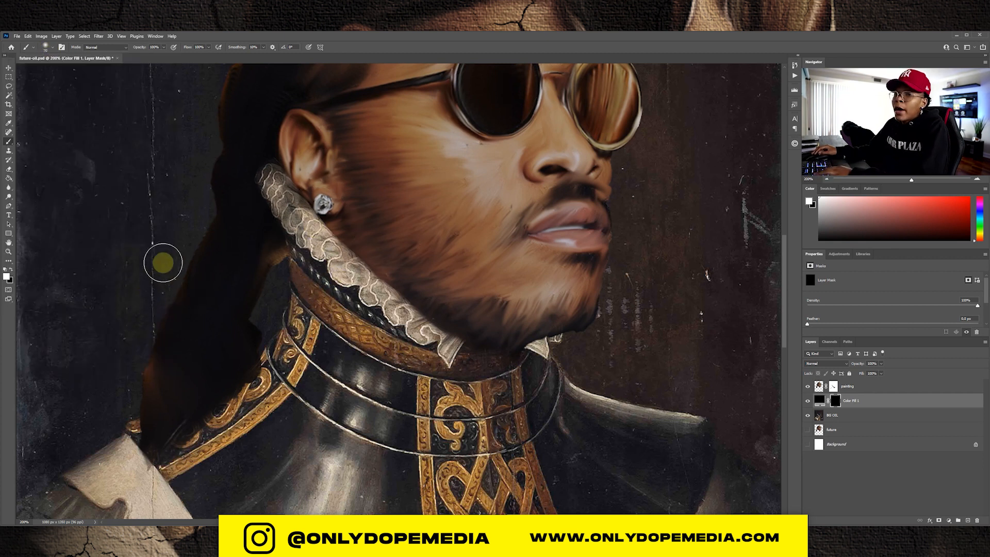
key(bracketleft)
key(bracketleft)
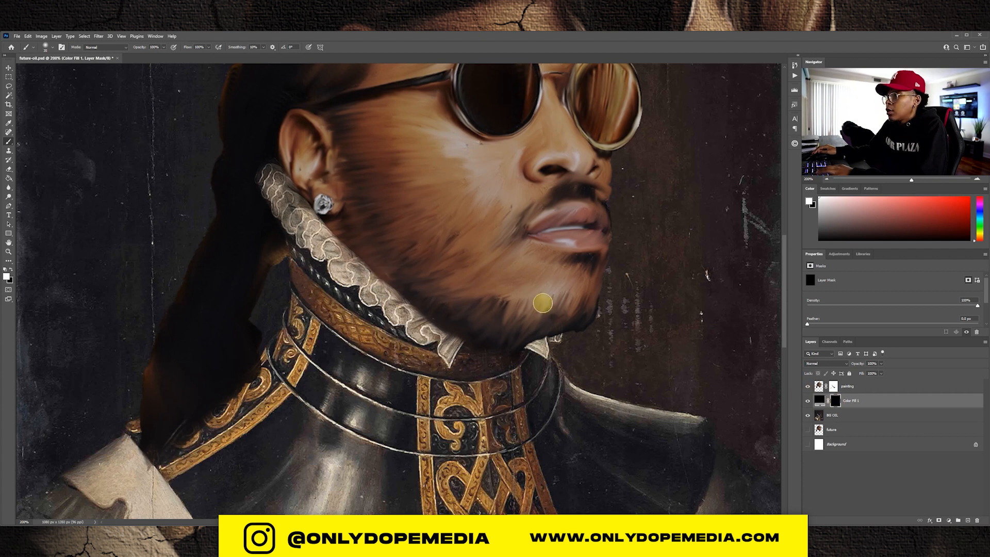
Move the black fill layer above the painting layer and target its mask with white as the foreground colour.
drag(325, 227, 350, 238)
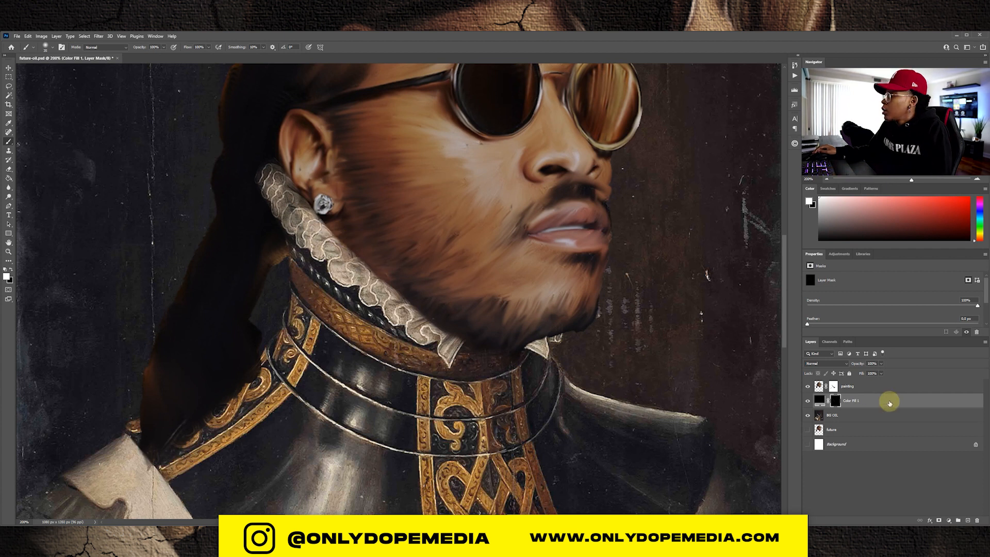
drag(884, 401, 877, 384)
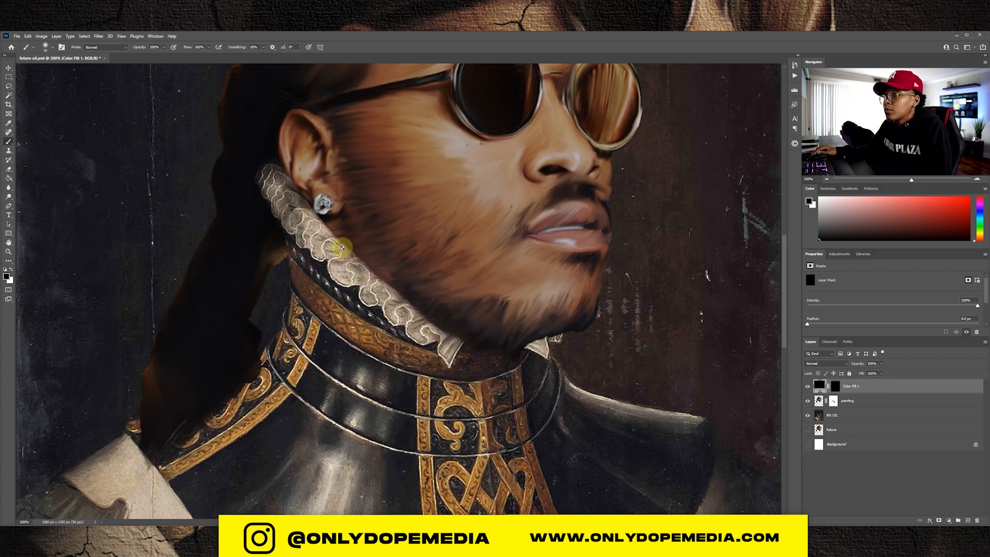
click(833, 390)
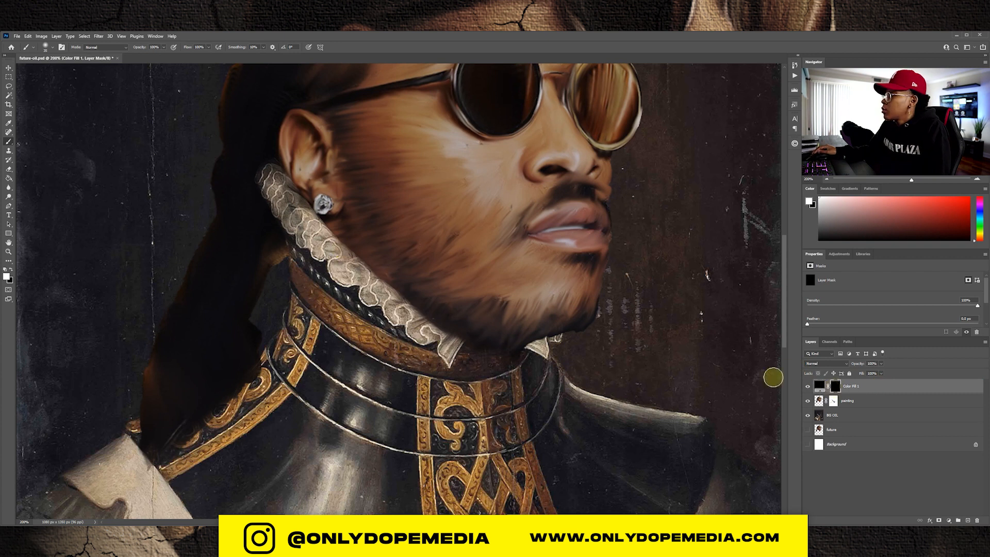
key(x)
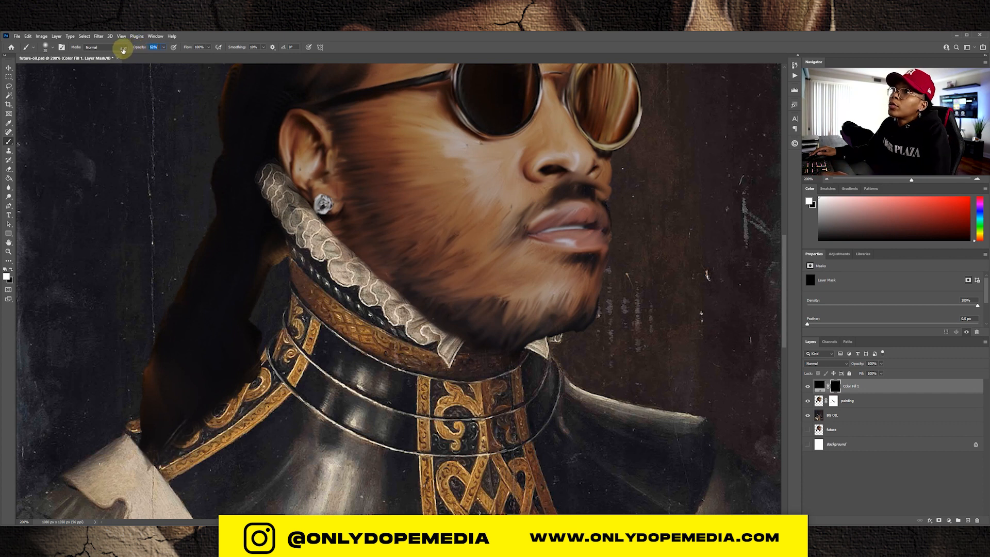
Paint a black shadow at 100% brush opacity along the jawline and ruff, from behind the earring to the chin.
drag(124, 50, 276, 44)
drag(331, 229, 331, 225)
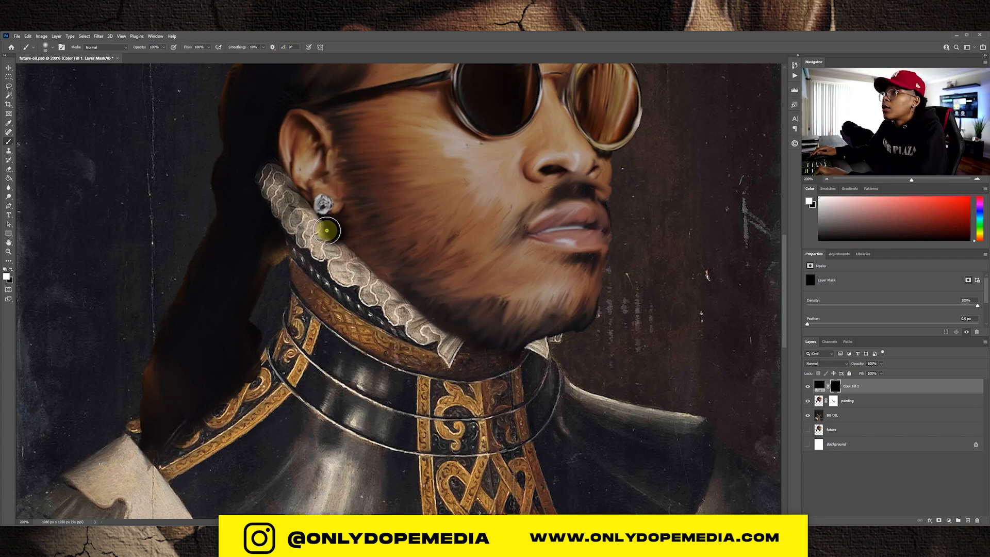
mouse_move(327, 231)
mouse_down()
mouse_move(387, 289)
mouse_move(358, 270)
mouse_move(420, 311)
mouse_move(397, 304)
mouse_move(476, 345)
mouse_move(438, 333)
mouse_move(528, 344)
mouse_up()
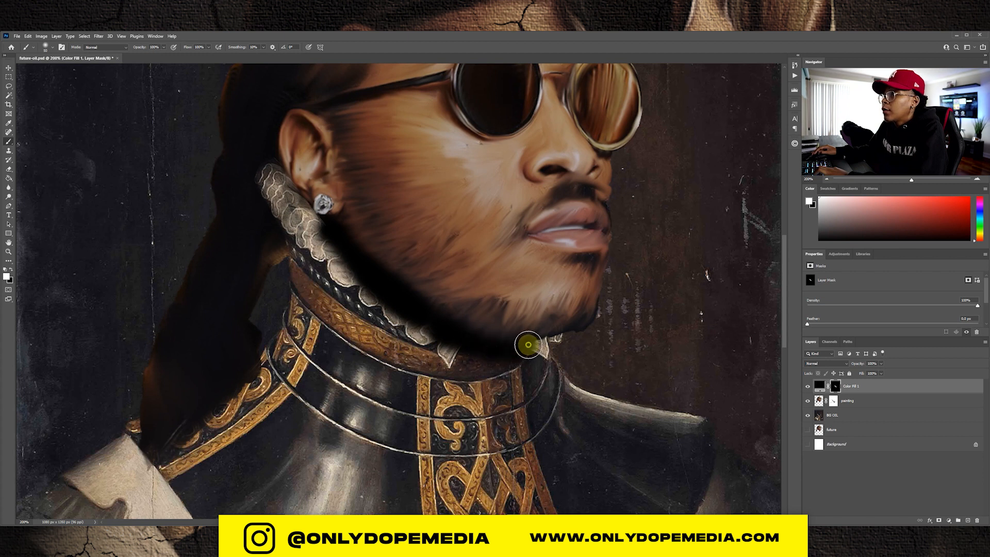
mouse_move(307, 210)
mouse_down()
mouse_move(300, 200)
mouse_move(323, 222)
mouse_move(281, 170)
mouse_move(299, 196)
mouse_up()
Soften the jaw shadow by lowering the black fill layer's opacity to about 68%, and save the document.
key(v)
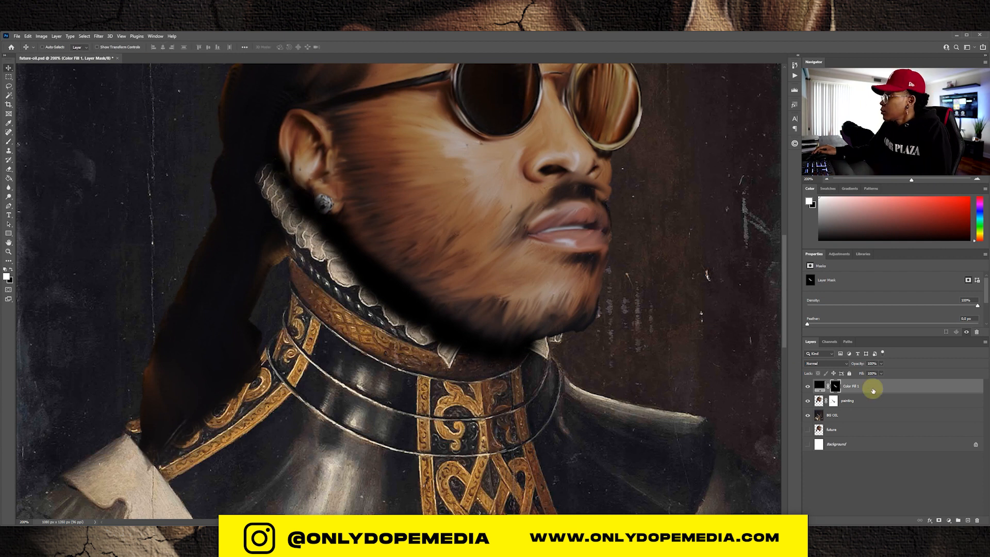
drag(859, 366, 851, 367)
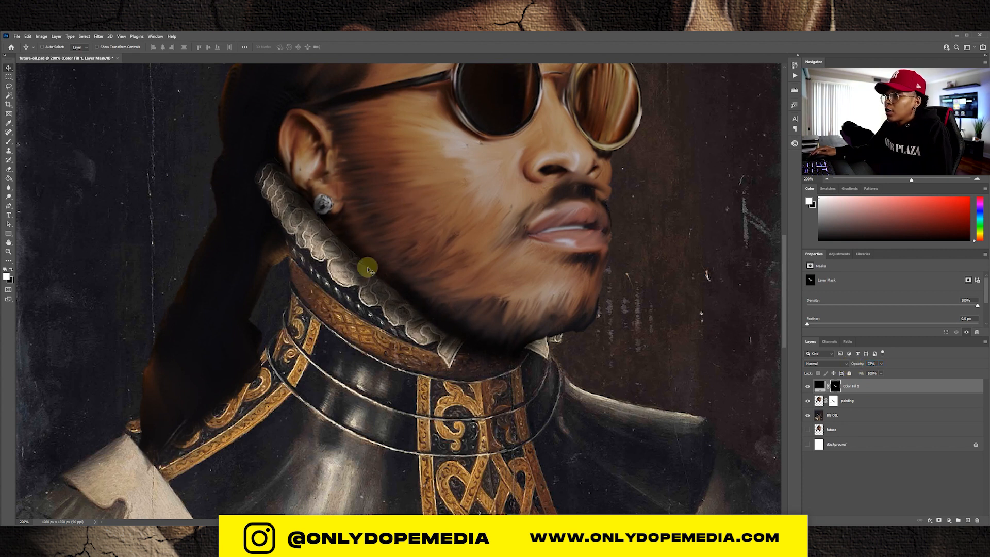
mouse_move(859, 365)
mouse_down()
mouse_move(876, 404)
mouse_move(858, 364)
mouse_up()
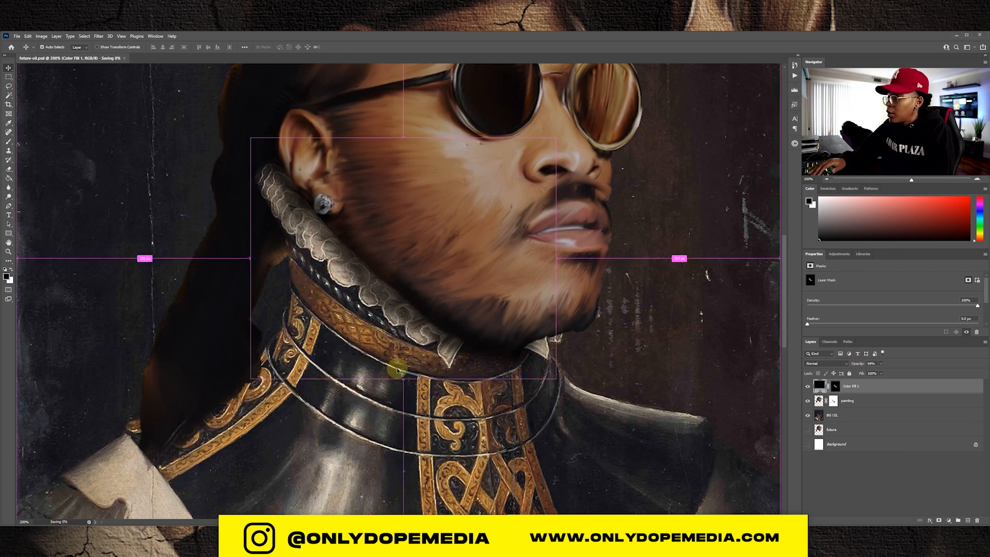
Add a Gradient Map adjustment layer above the black fill layer and open its legacy Photographic Toning gradient presets.
key(ctrl+minus)
key(ctrl+minus)
key(ctrl+minus)
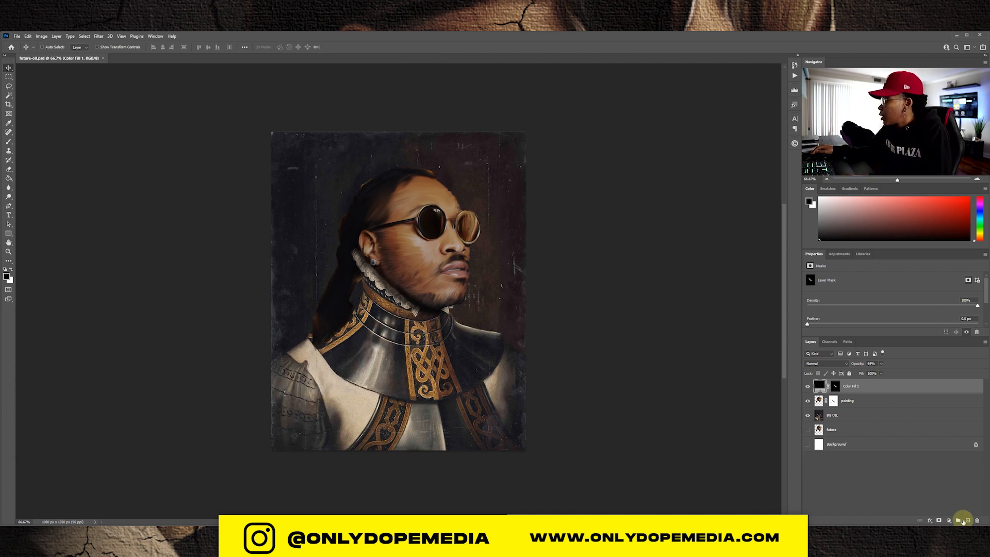
click(950, 521)
click(965, 512)
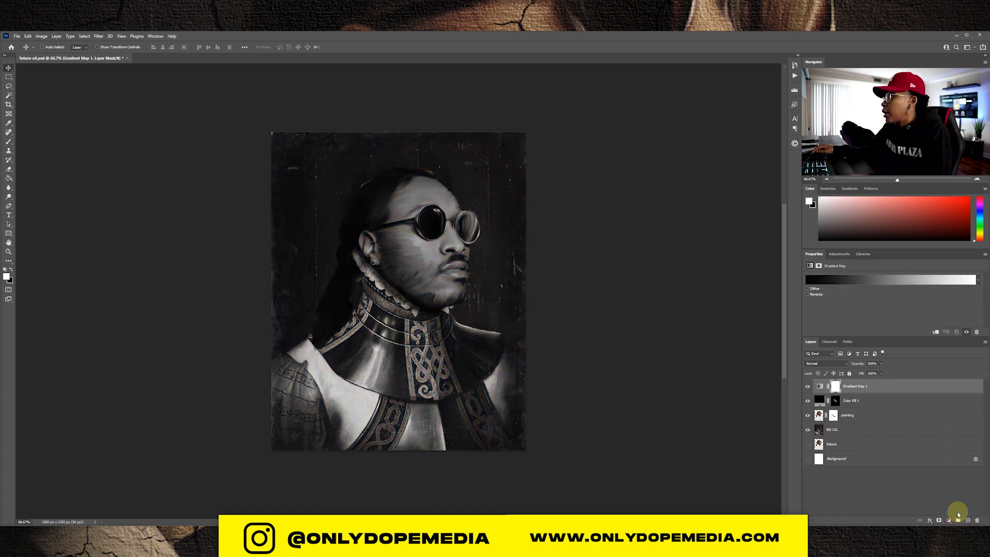
click(885, 285)
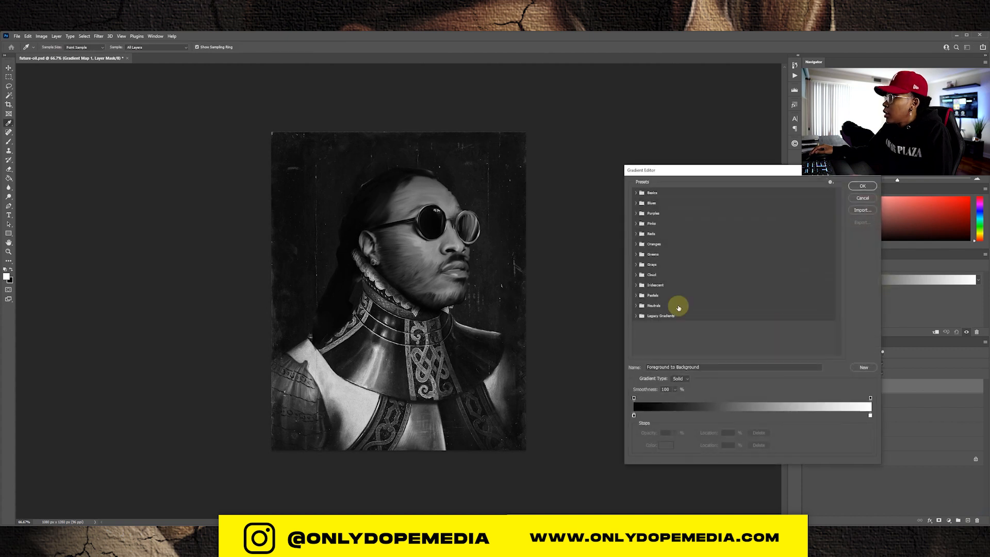
scroll(690, 320, down, 2)
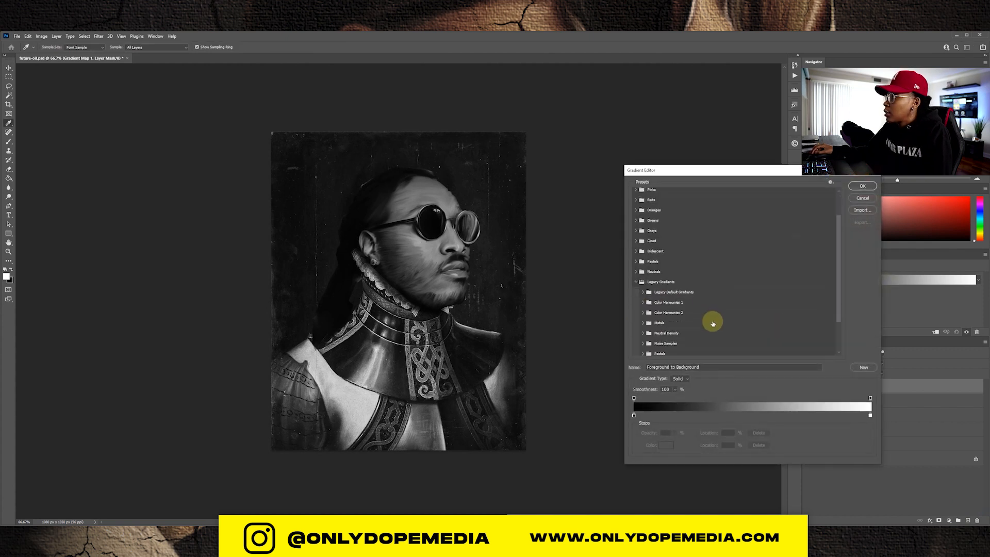
click(642, 329)
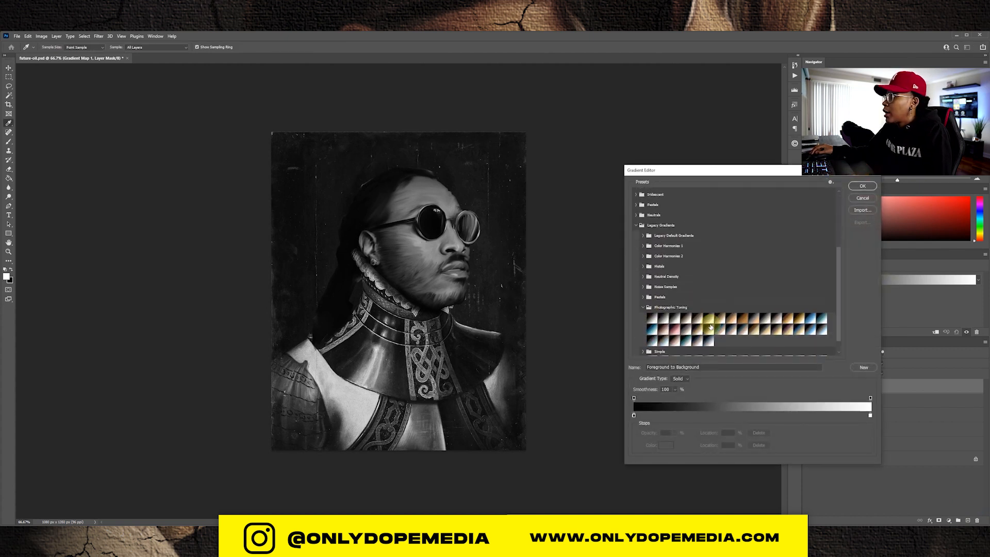
Try several Photographic Toning presets on the portrait, including Gold-Sepia, Sepia-Blue 1, Gold 2, Sepia Highlights 2, Sepia Antique and Sepia-Blue 2.
click(752, 320)
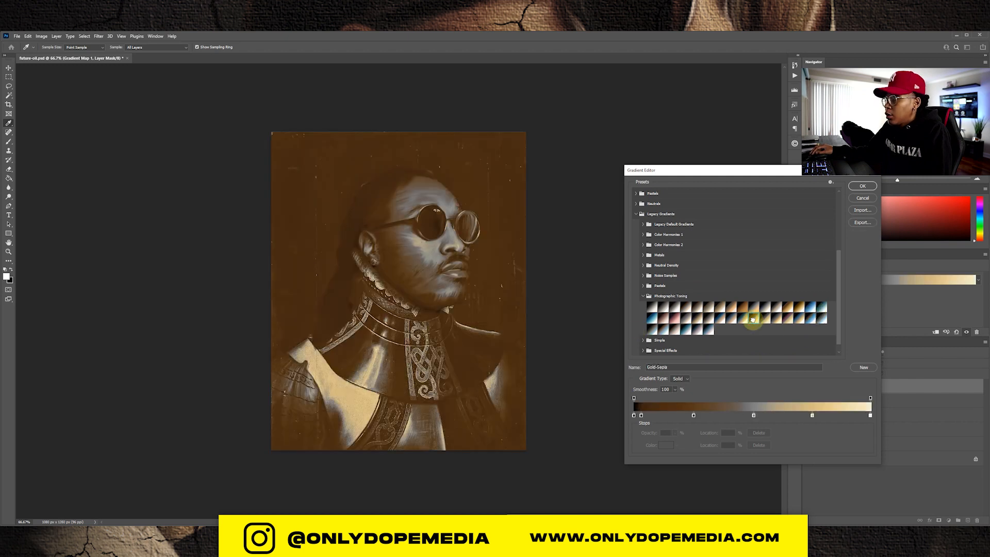
click(742, 319)
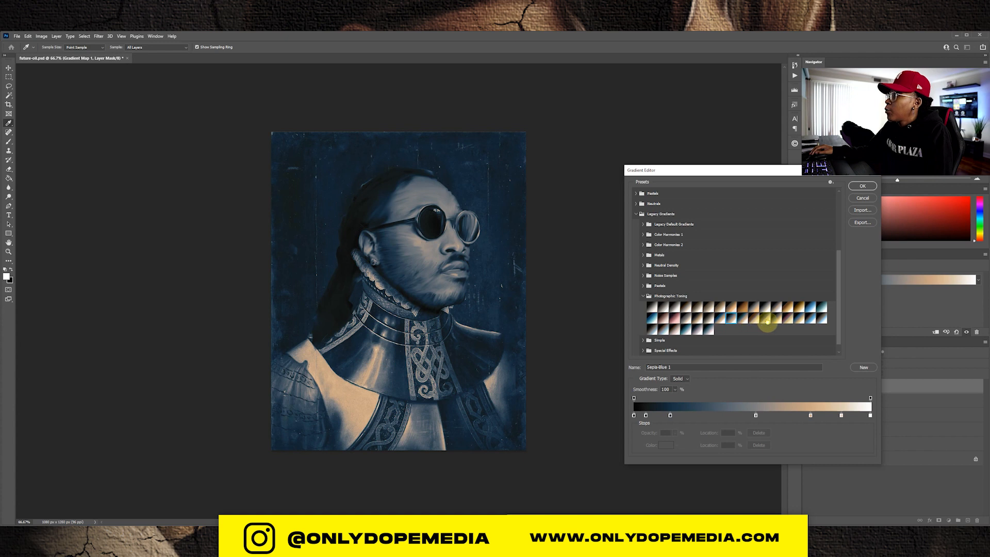
click(767, 320)
click(775, 322)
click(766, 320)
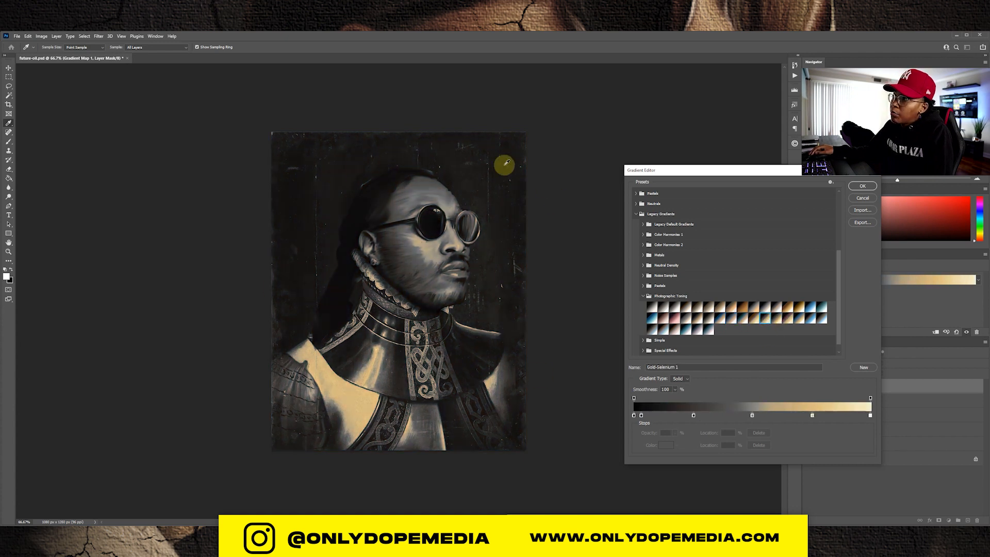
click(792, 311)
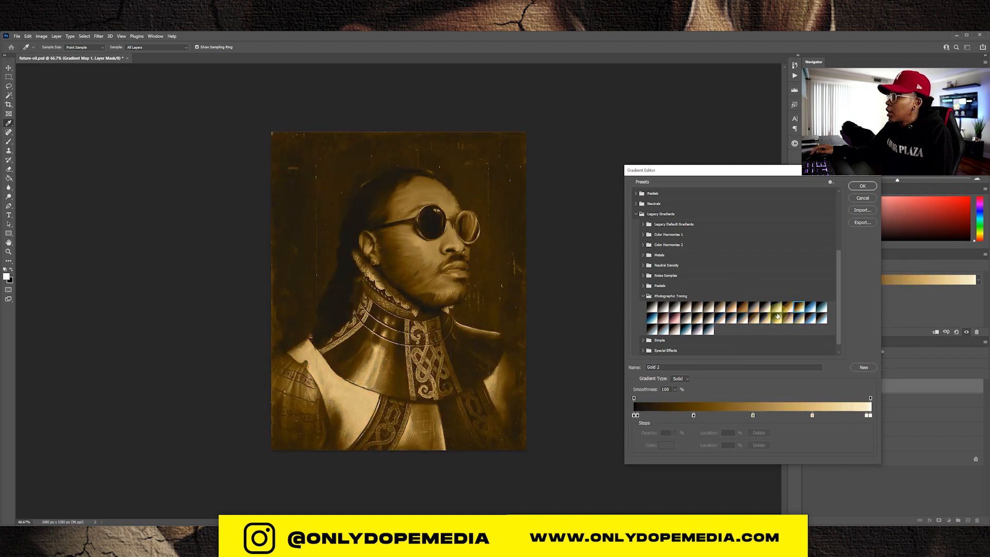
click(776, 311)
click(766, 310)
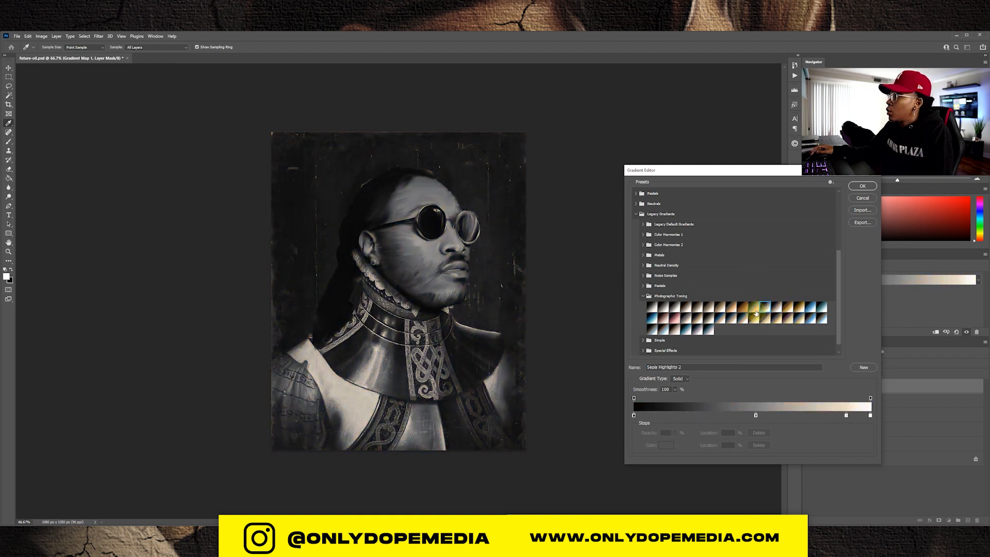
click(747, 311)
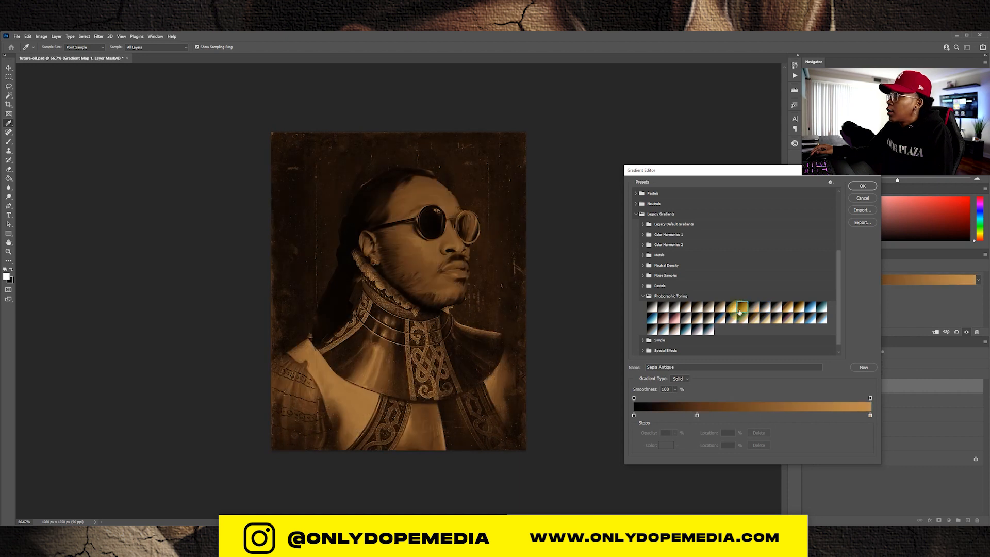
click(733, 309)
click(719, 308)
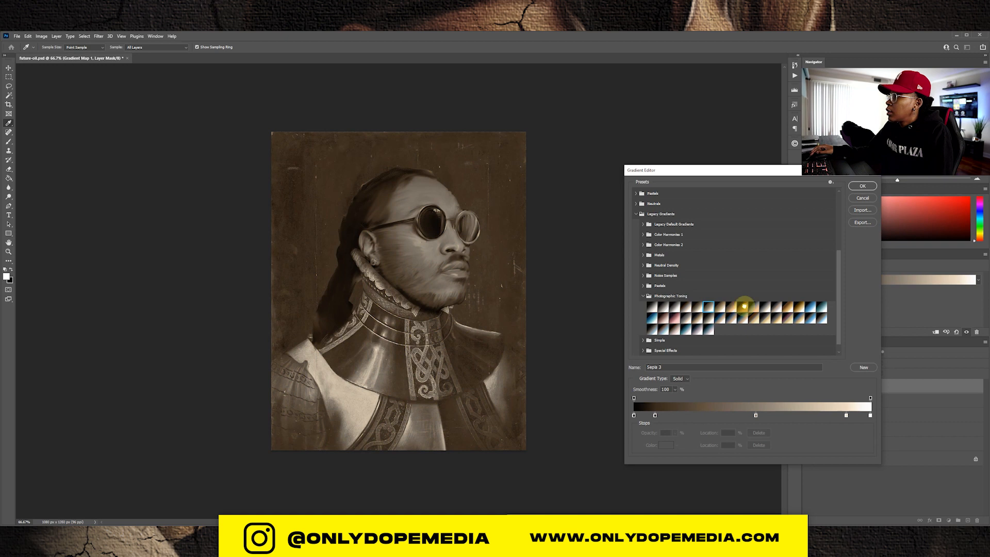
click(744, 309)
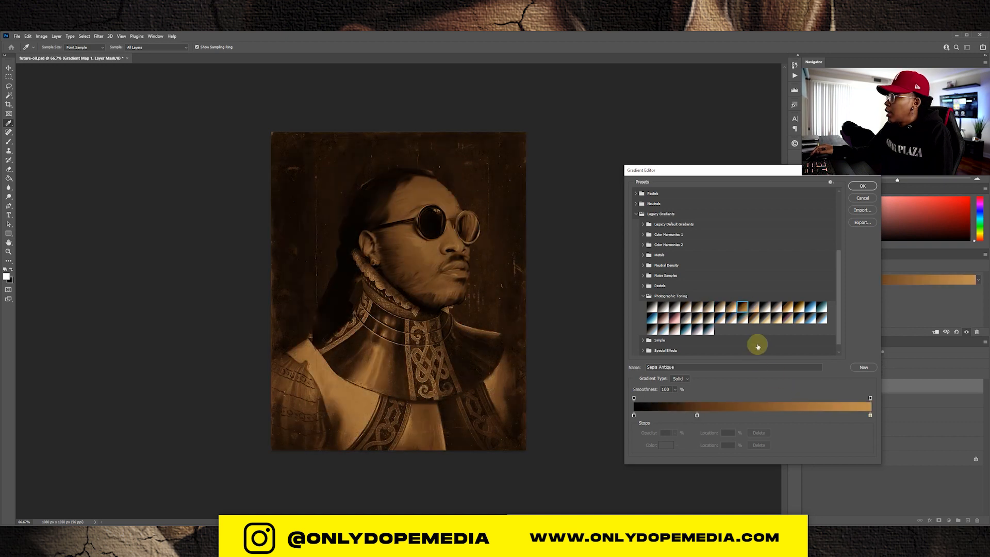
click(755, 319)
click(743, 319)
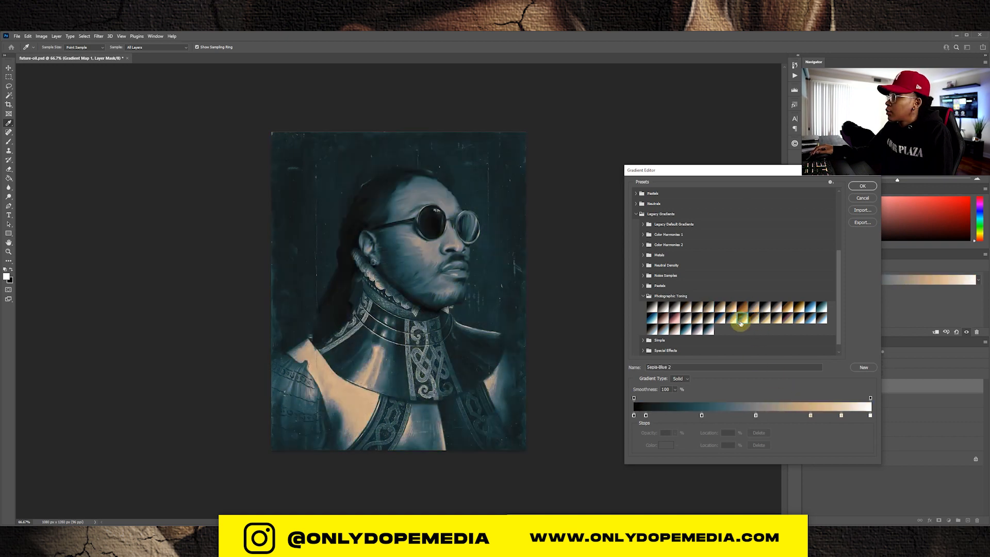
Apply the Gold-Selenium 1 gradient to the gradient map and blend the layer in Soft Light at slightly reduced opacity.
click(763, 320)
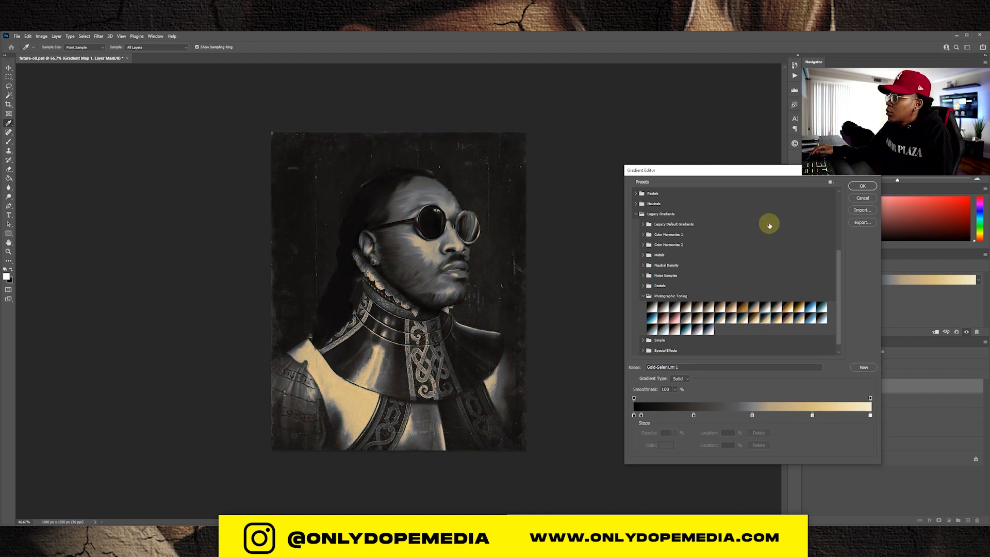
click(863, 186)
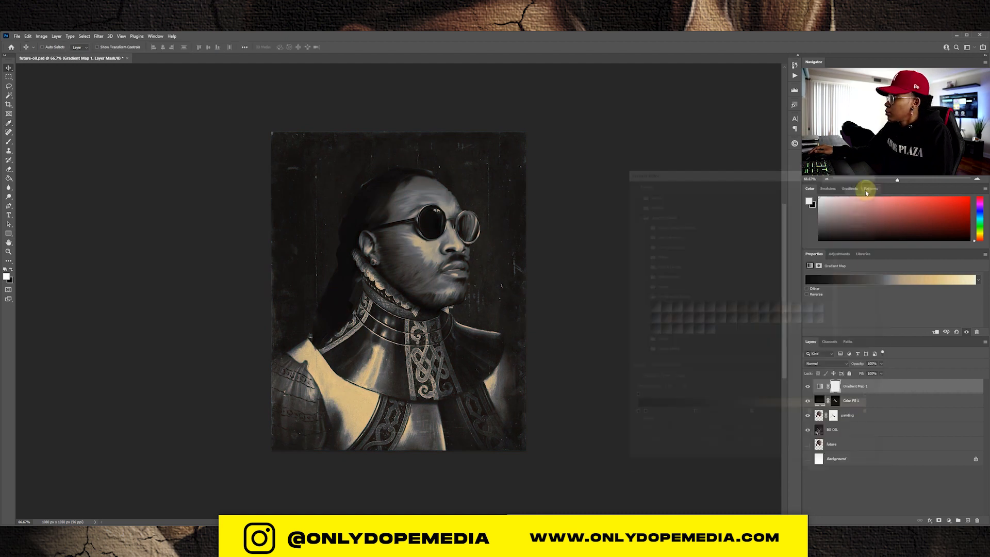
click(842, 365)
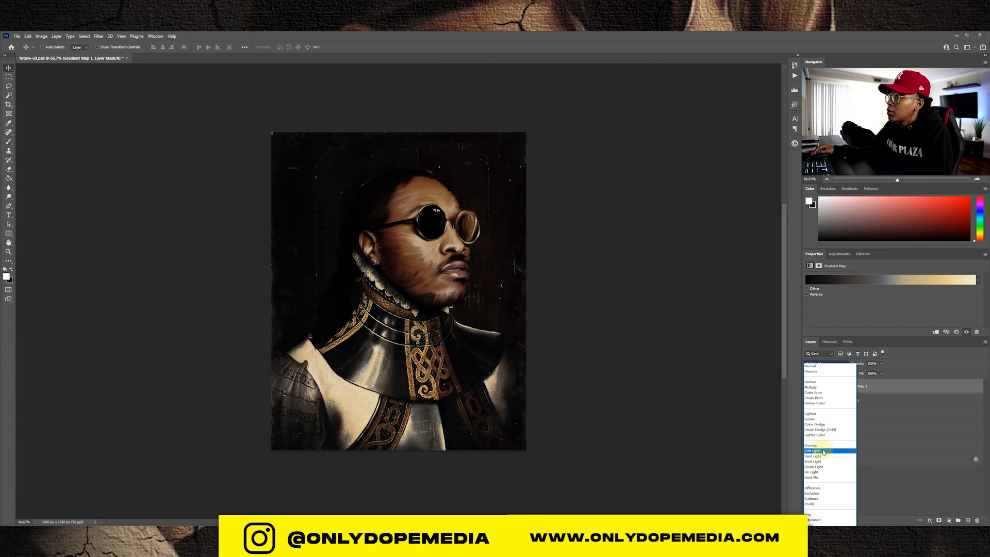
click(823, 451)
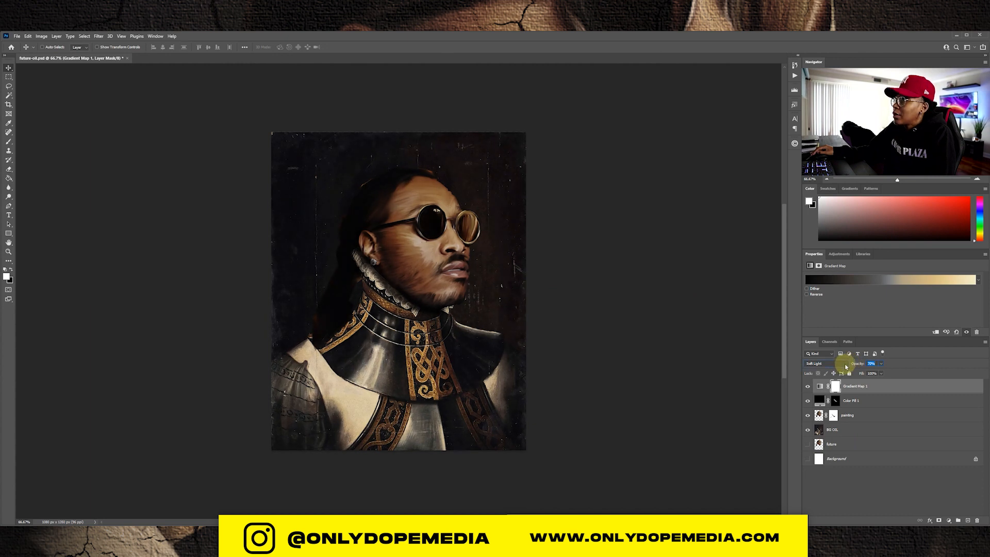
Add a Photo Filter adjustment layer above the gradient map using the Sepia filter at about 75% density.
click(950, 519)
click(962, 468)
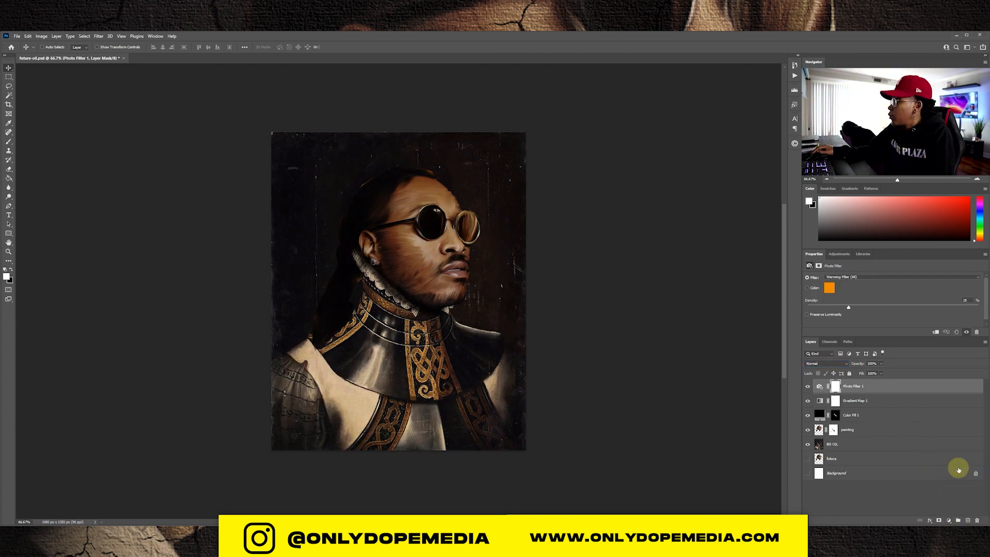
click(856, 278)
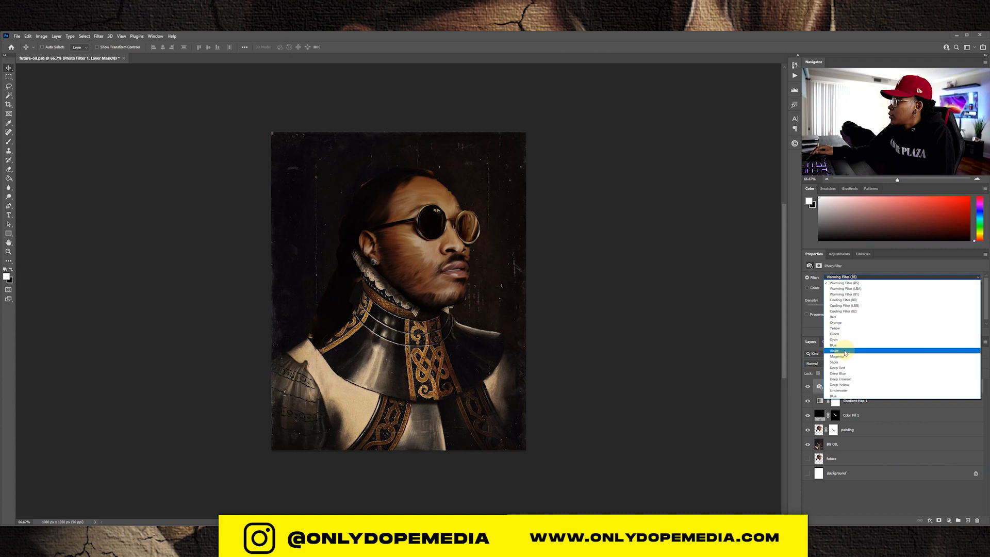
click(840, 362)
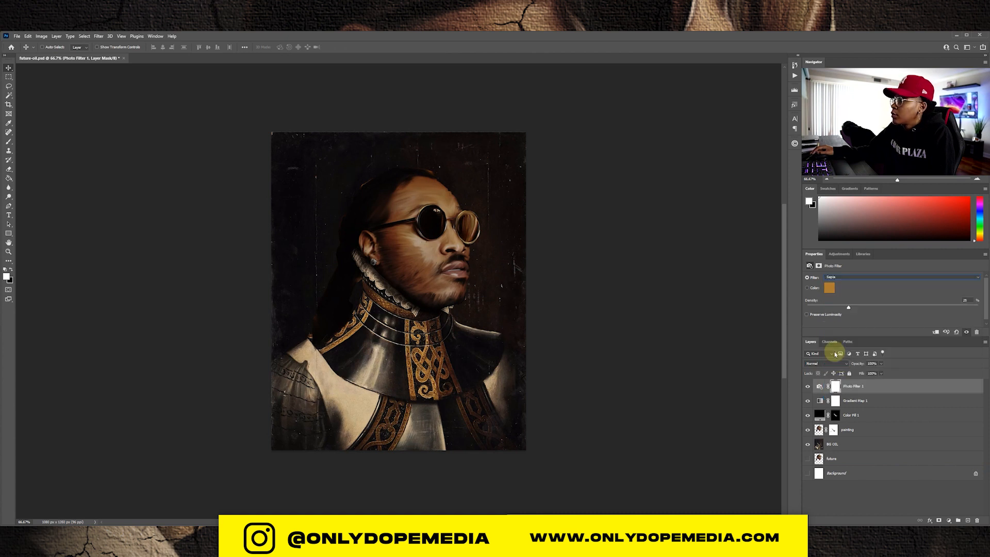
click(807, 315)
drag(838, 309, 935, 307)
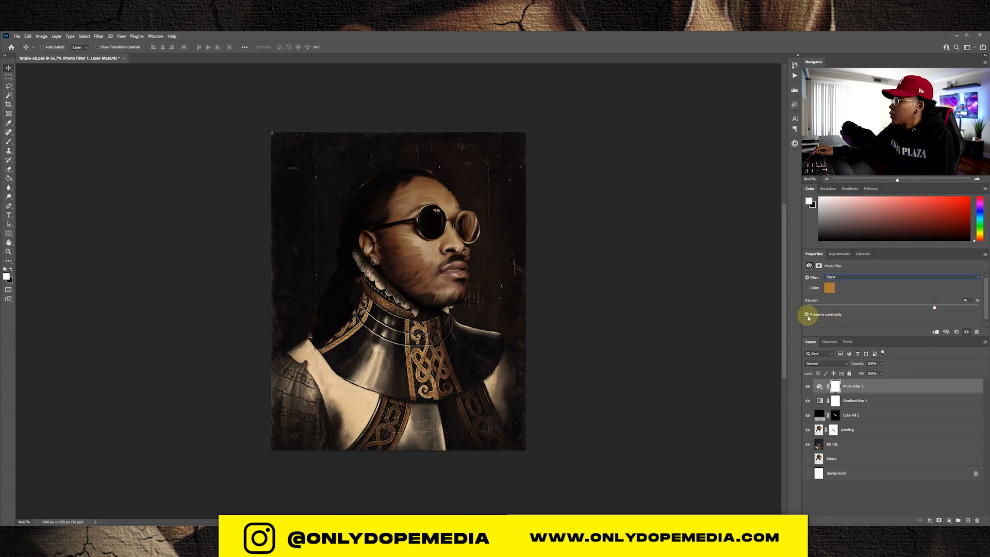
Compare the photo filter with and without Preserve Luminosity, leave the option enabled, and save the document.
click(809, 314)
click(808, 314)
click(809, 315)
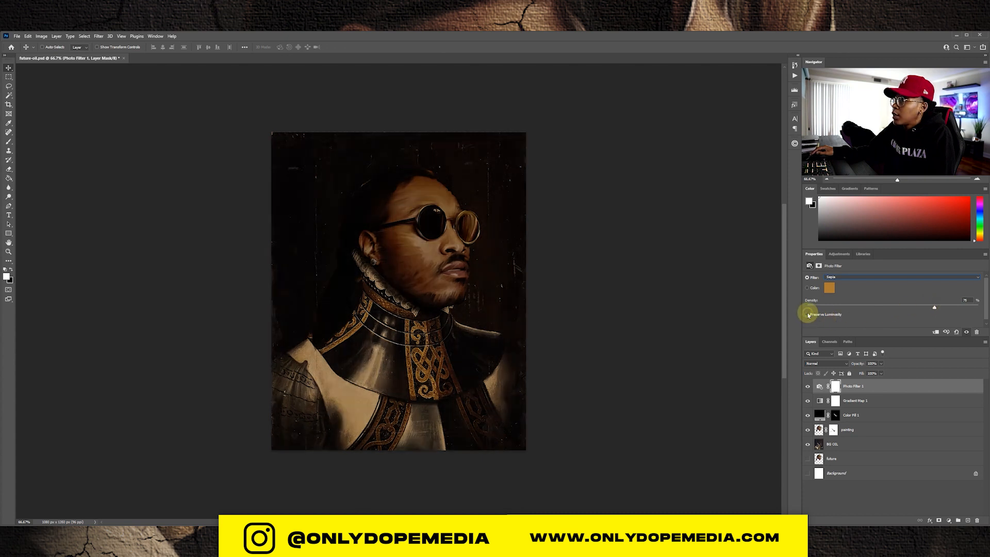
click(808, 315)
click(809, 315)
click(809, 315)
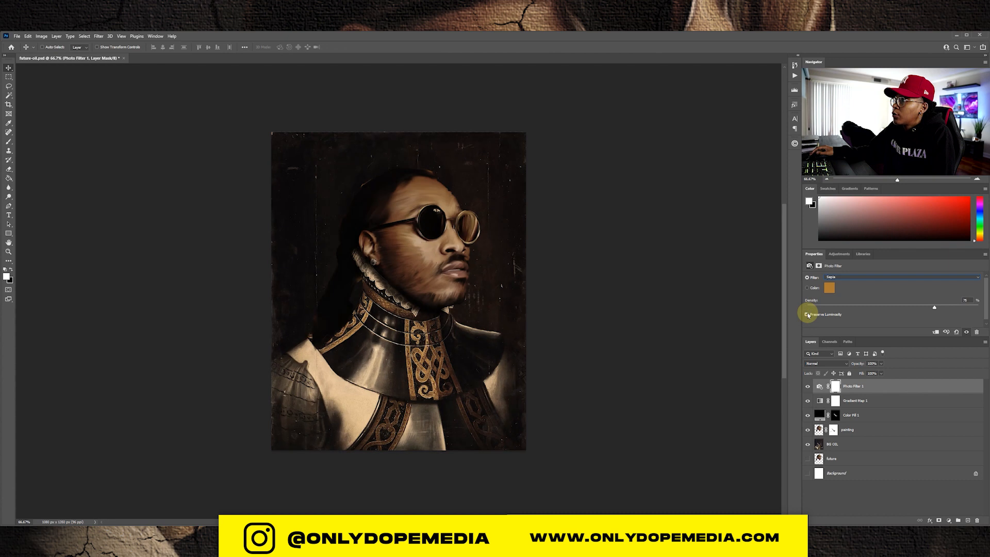
drag(937, 308, 940, 307)
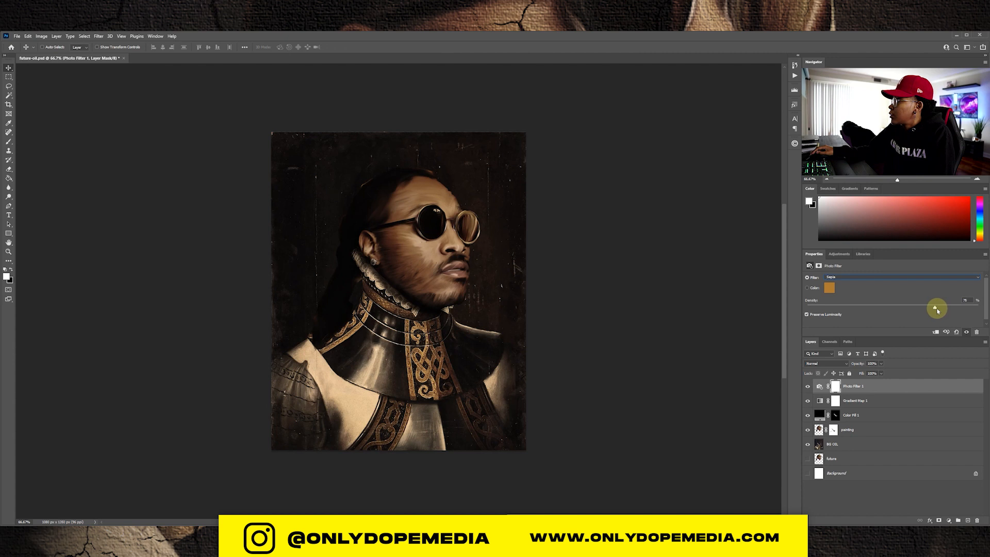
key(ctrl+s)
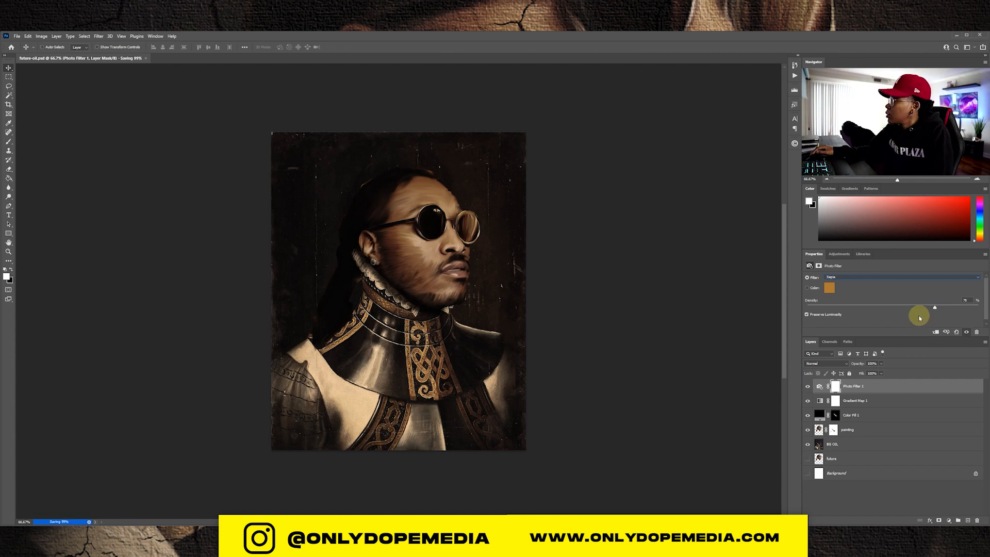
Add a black Solid Color fill layer above the Photo Filter layer and invert its mask to hide the fill.
click(887, 387)
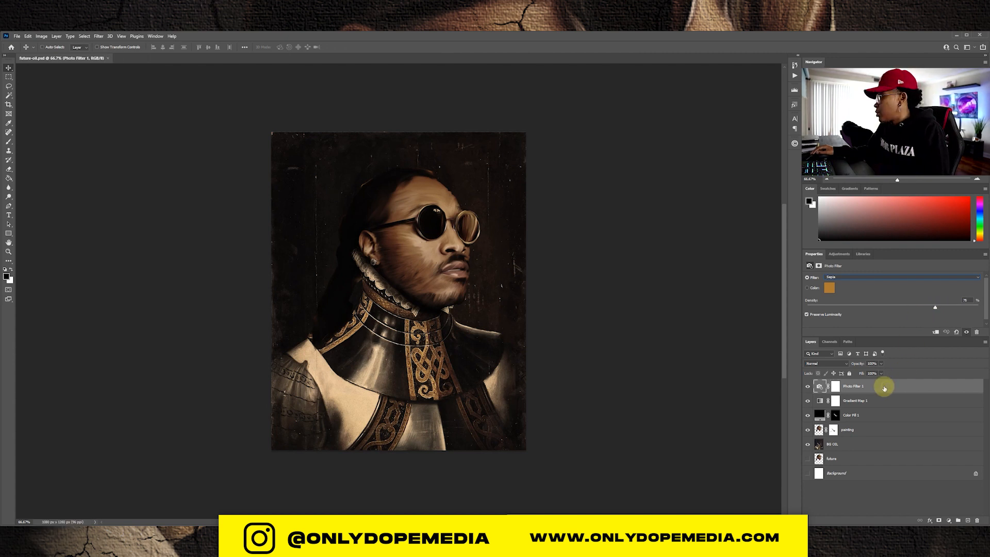
click(951, 522)
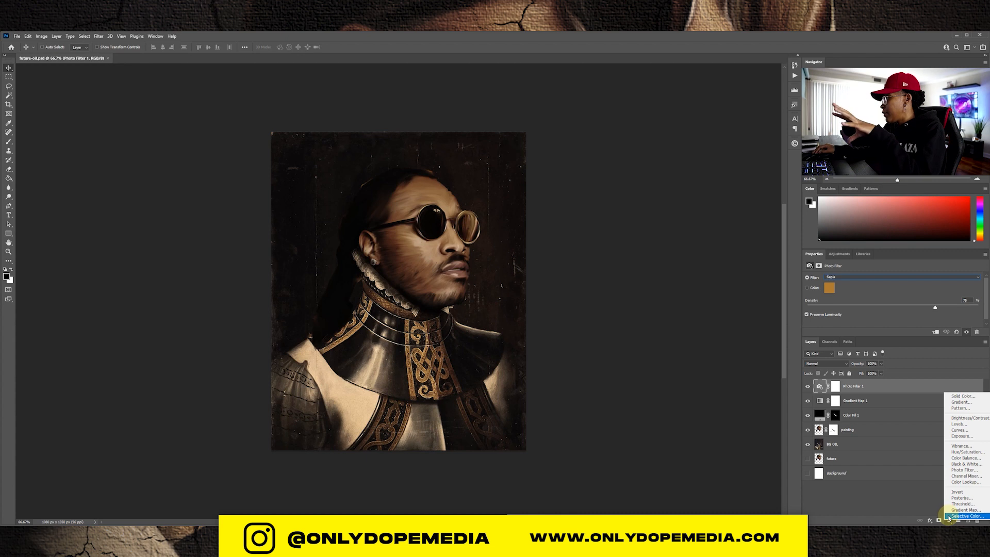
click(962, 396)
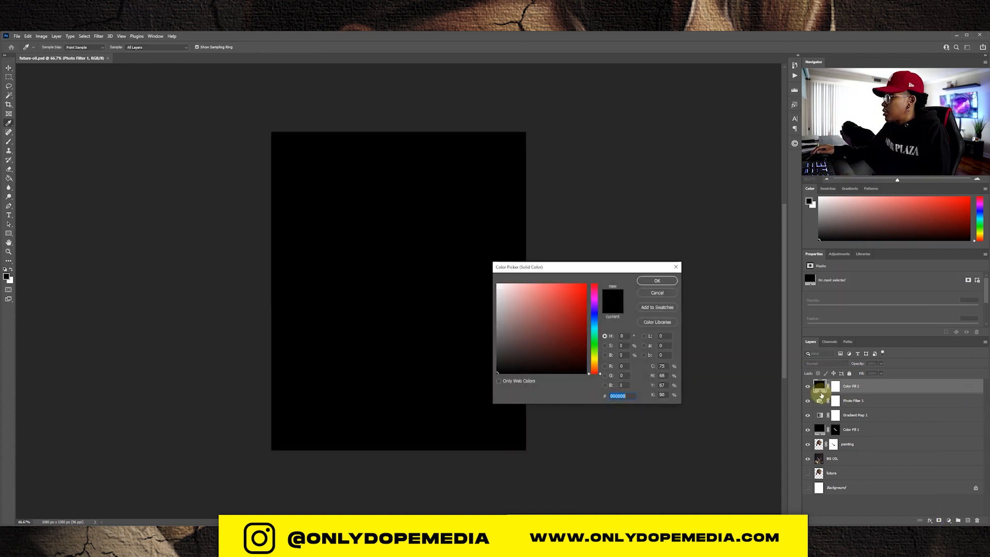
click(668, 282)
click(838, 389)
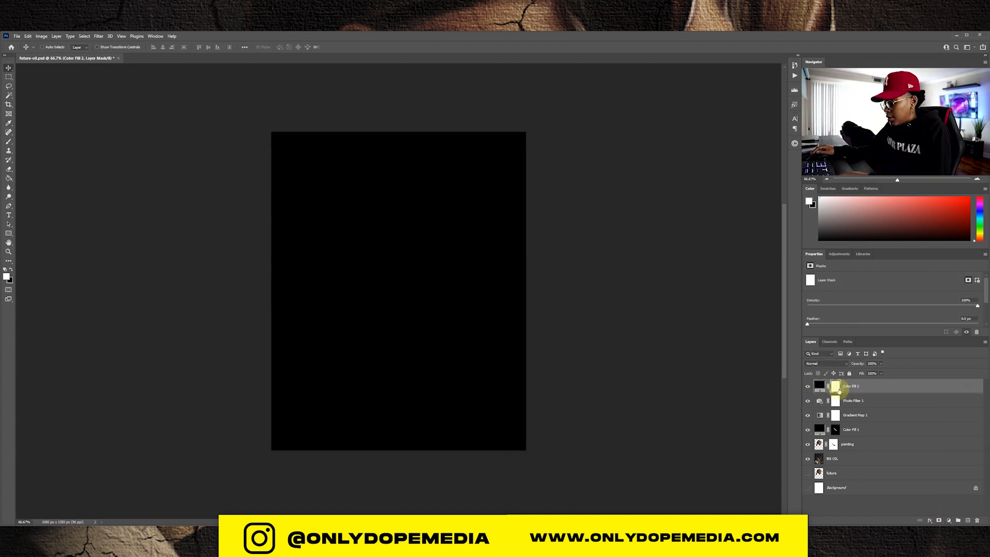
key(ctrl+i)
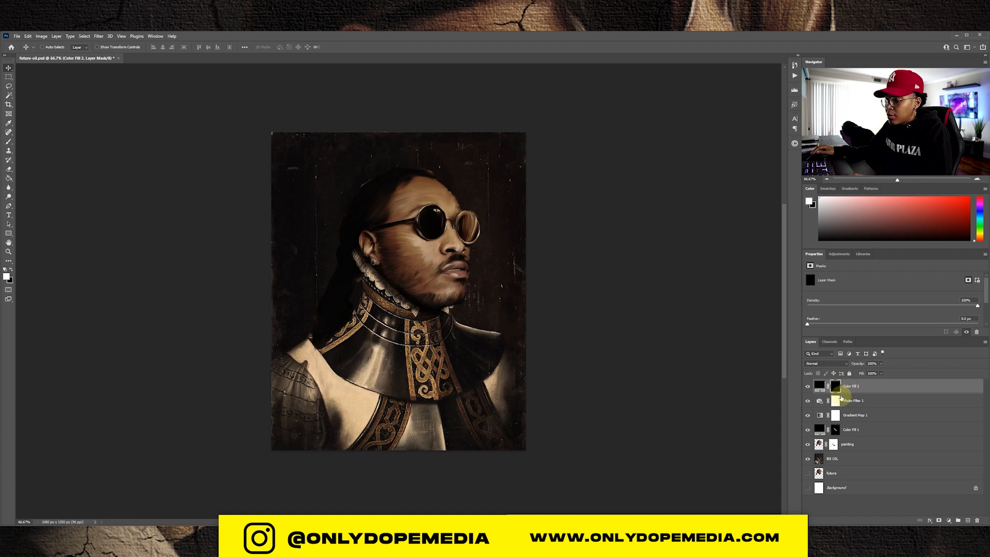
Paint a black vignette around the portrait's outer edges on the fill layer's mask with a greatly enlarged soft white brush.
key(b)
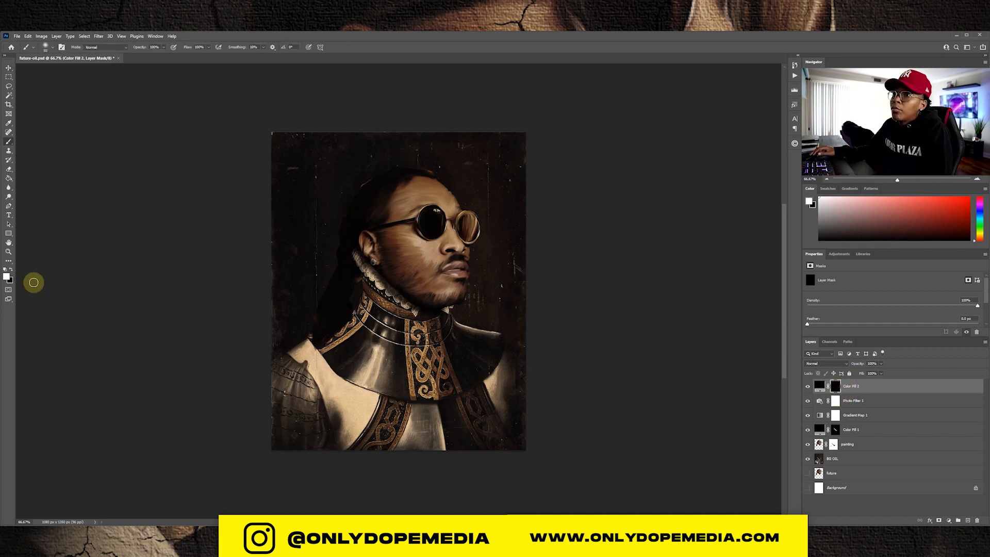
key(bracketright)
key(bracketright)
key(bracketright)
key(bracketright)
key(bracketright)
key(bracketright)
key(bracketright)
key(bracketright)
key(bracketright)
key(bracketright)
key(bracketright)
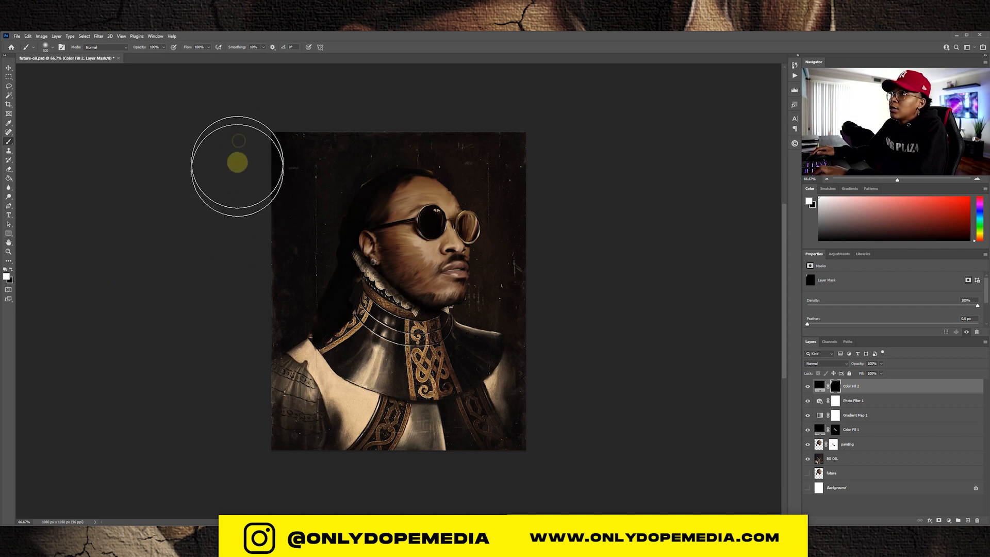
mouse_move(236, 211)
mouse_down()
mouse_move(233, 274)
mouse_move(241, 263)
mouse_move(264, 364)
mouse_move(261, 402)
mouse_move(253, 387)
mouse_move(264, 452)
mouse_move(361, 485)
mouse_move(303, 478)
mouse_move(312, 484)
mouse_move(424, 500)
mouse_move(382, 498)
mouse_move(569, 488)
mouse_move(511, 500)
mouse_move(577, 466)
mouse_move(571, 315)
mouse_move(564, 360)
mouse_move(553, 252)
mouse_move(558, 333)
mouse_move(551, 116)
mouse_move(387, 97)
mouse_move(263, 107)
mouse_move(338, 100)
mouse_move(288, 120)
mouse_move(241, 165)
mouse_move(260, 158)
mouse_move(266, 174)
mouse_move(248, 216)
mouse_move(539, 247)
mouse_move(579, 289)
mouse_move(590, 360)
mouse_move(475, 457)
mouse_move(361, 485)
mouse_up()
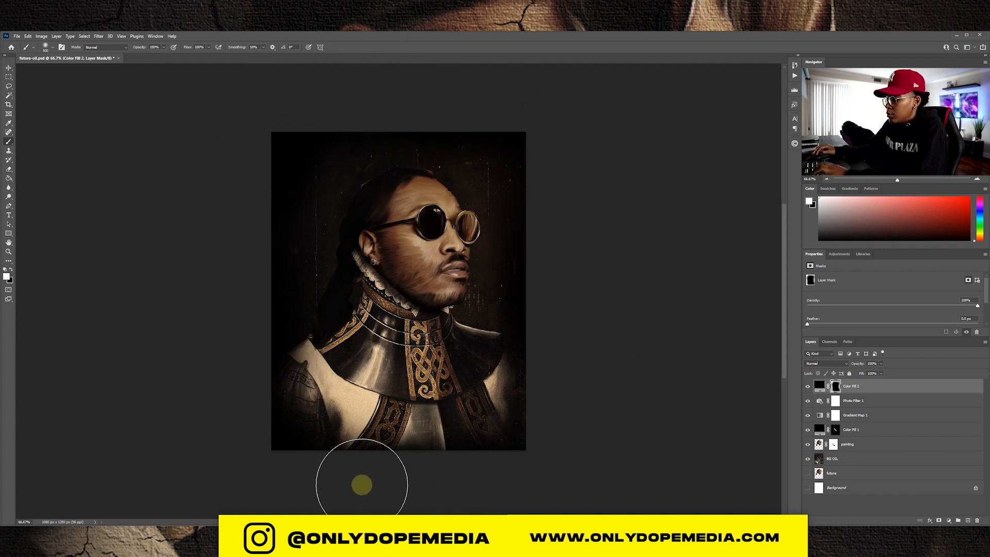
key(bracketright)
key(bracketright)
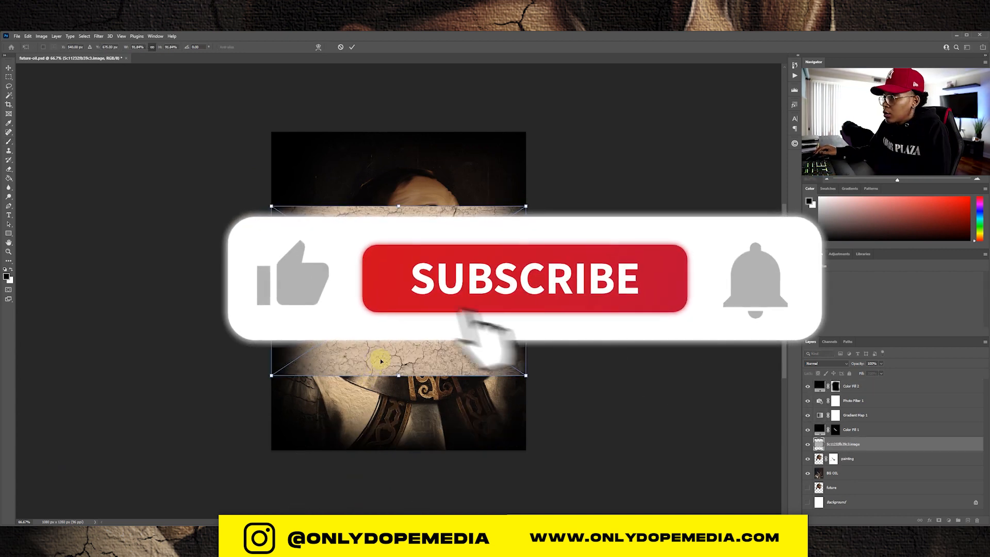
Rotate the placed crack texture -90° and enlarge it to cover the height of the portrait canvas.
drag(539, 272, 385, 207)
drag(484, 291, 597, 290)
key(Return)
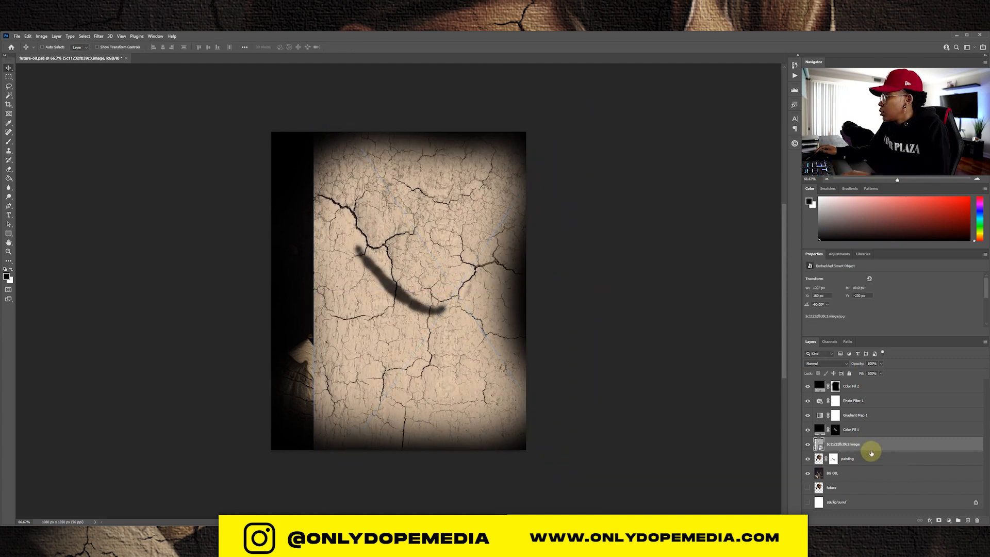
Place the crack texture layer above Color Fill 1, positioned across the full canvas, and set its blend mode to Multiply.
drag(871, 452, 855, 423)
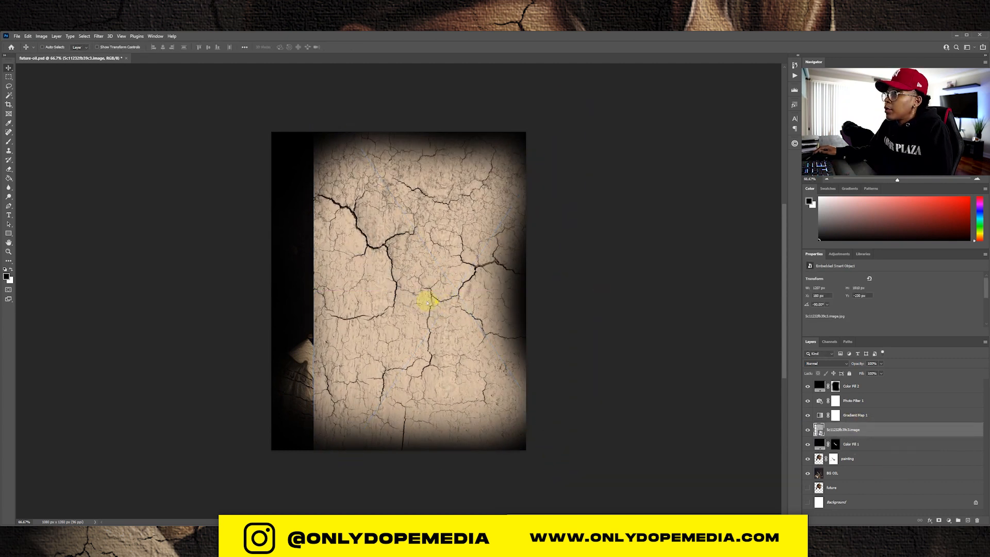
drag(429, 302, 394, 299)
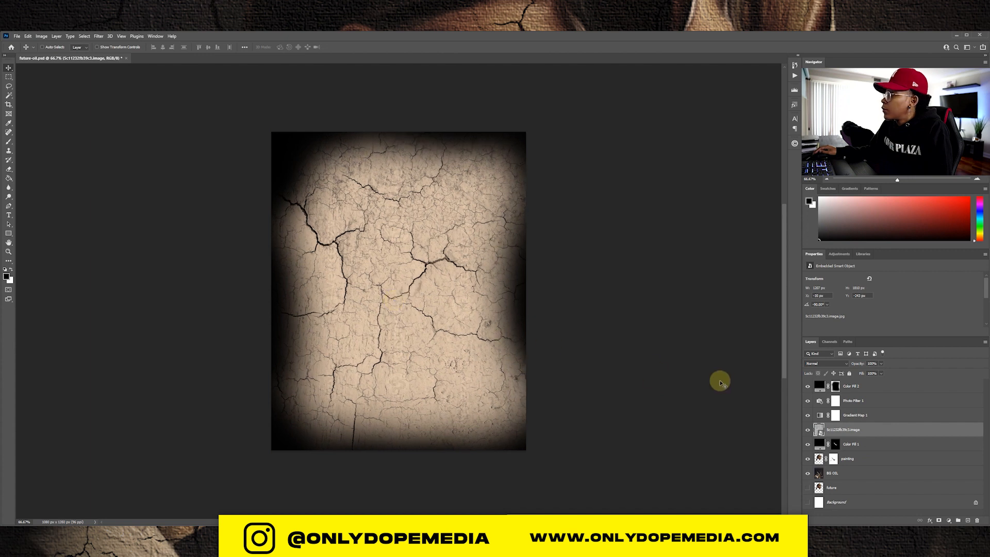
click(823, 365)
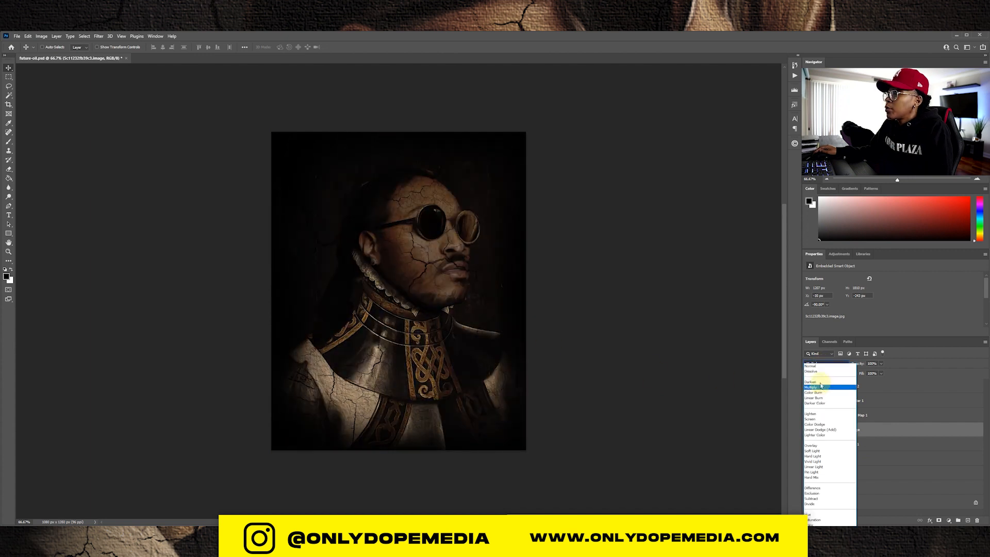
click(818, 387)
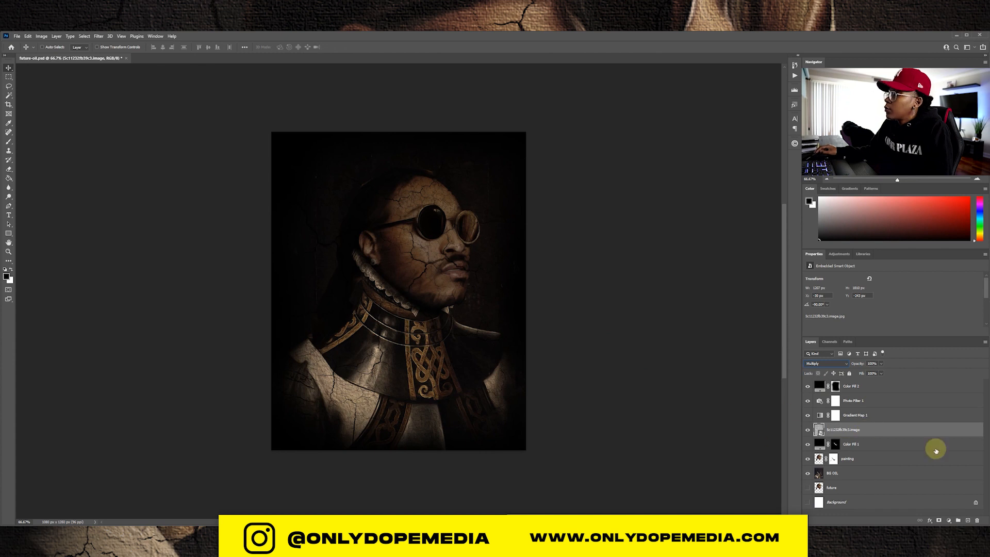
Apply Levels to the crack texture with input levels 37, 1.91 and 161, and shift the texture upward over the face.
click(41, 37)
mouse_move(51, 55)
click(117, 62)
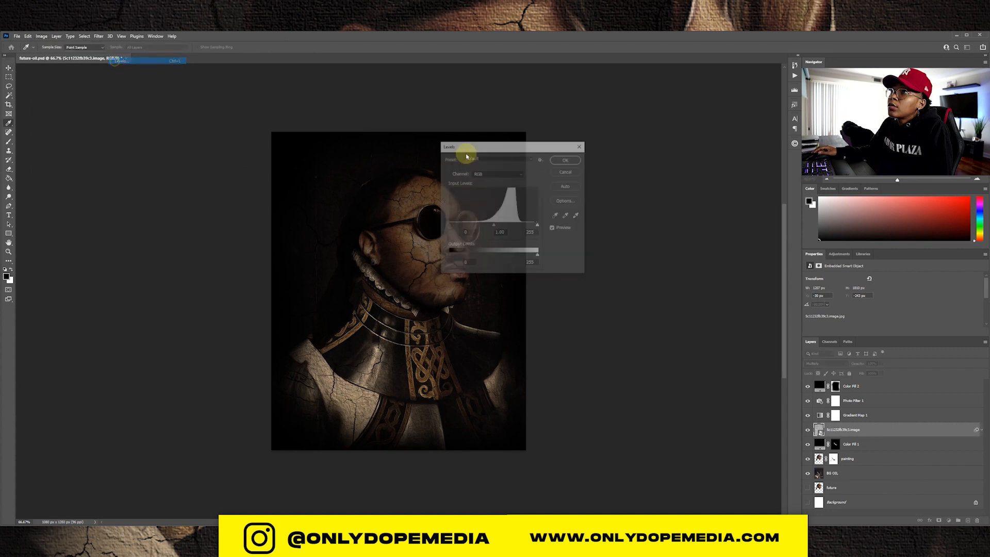
drag(523, 150, 650, 179)
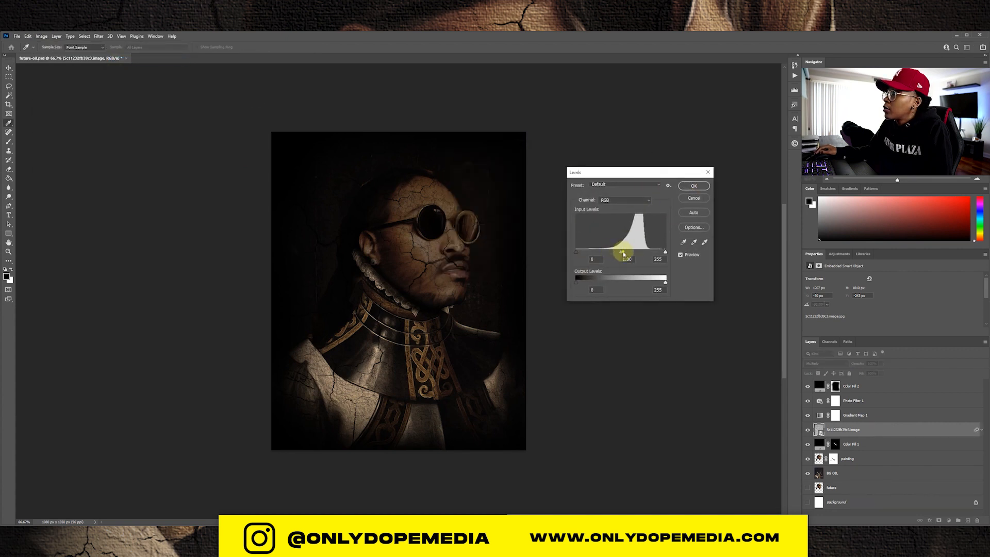
drag(624, 253, 600, 253)
click(590, 253)
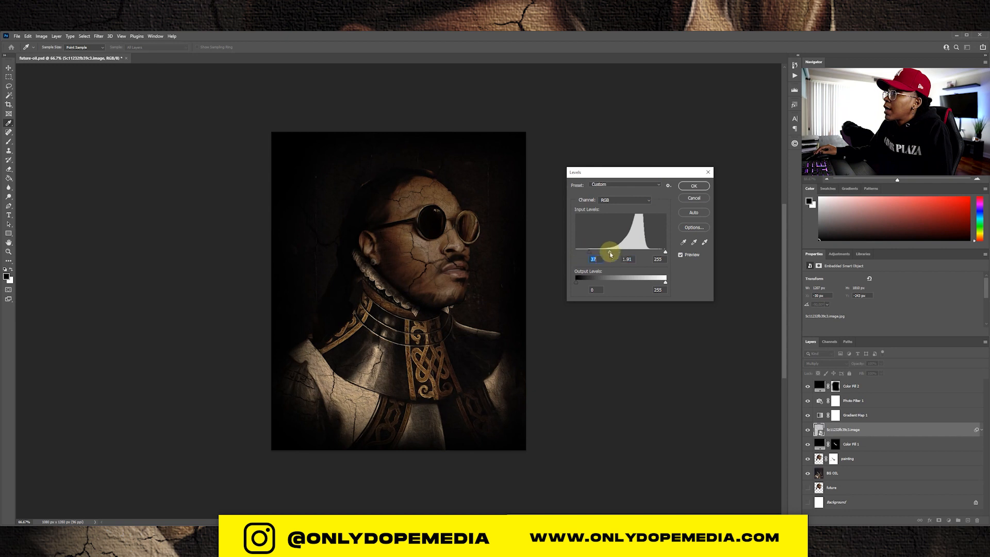
drag(654, 253, 633, 252)
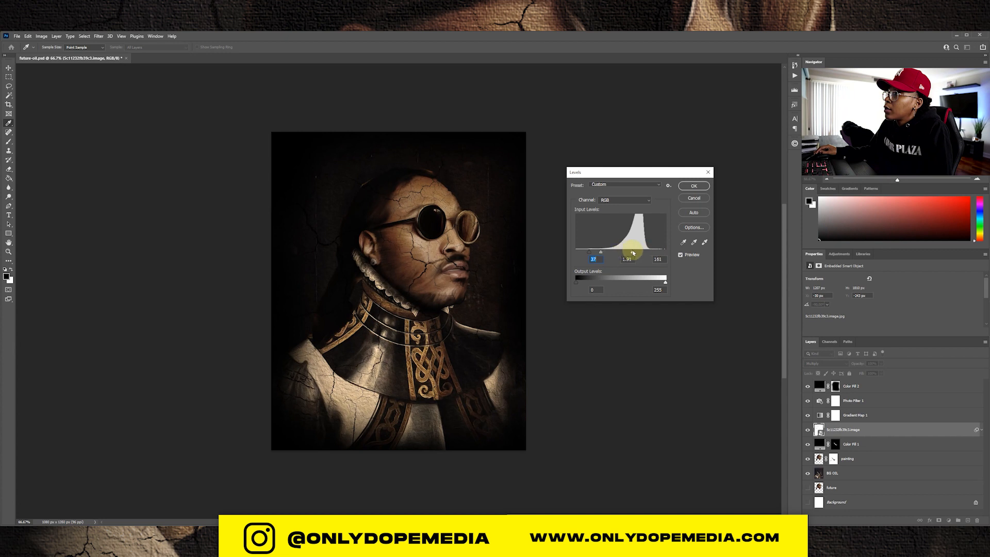
click(691, 186)
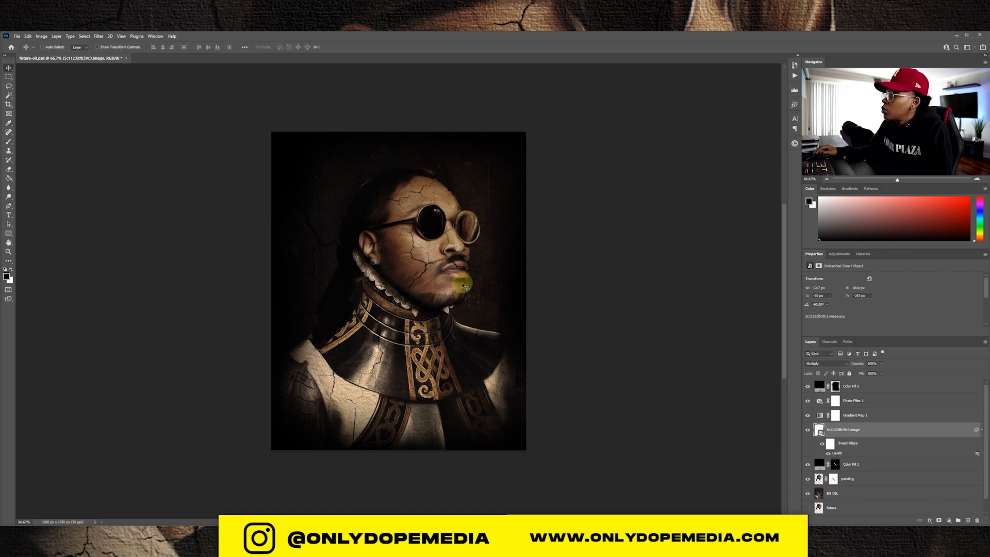
click(982, 429)
drag(462, 316, 458, 294)
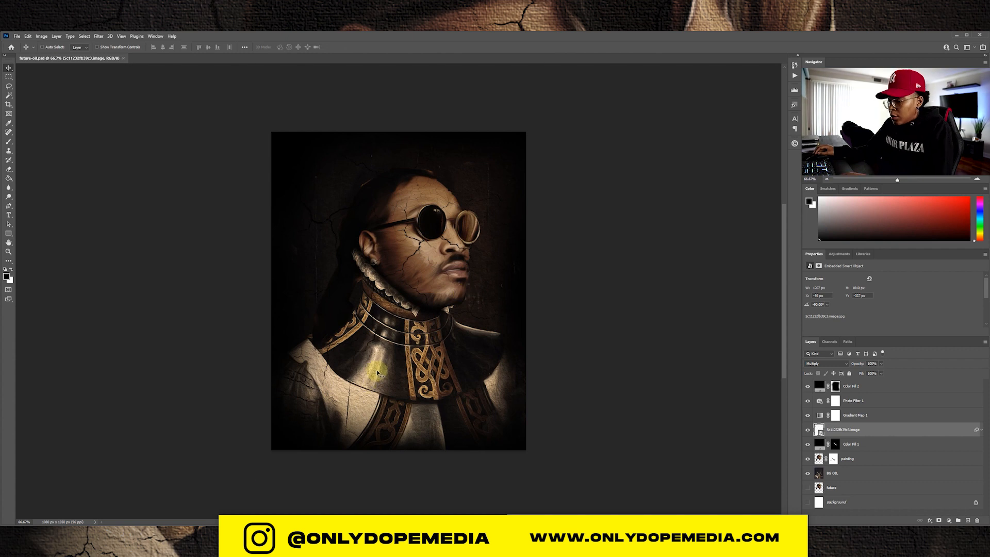
Start a text layer above Color Fill 2 using the STAMPWRITER-KIT font with tracking set to 0.
click(899, 387)
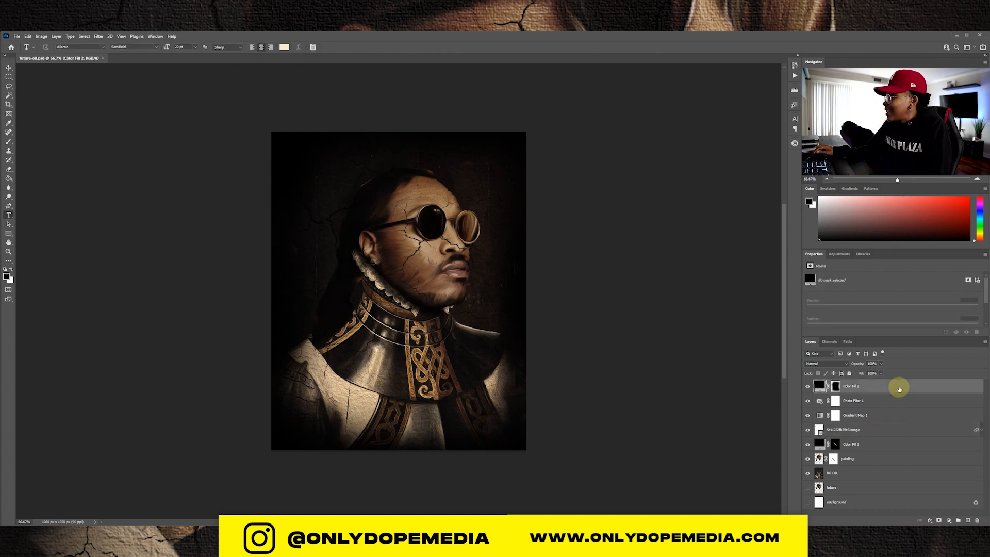
key(t)
click(380, 397)
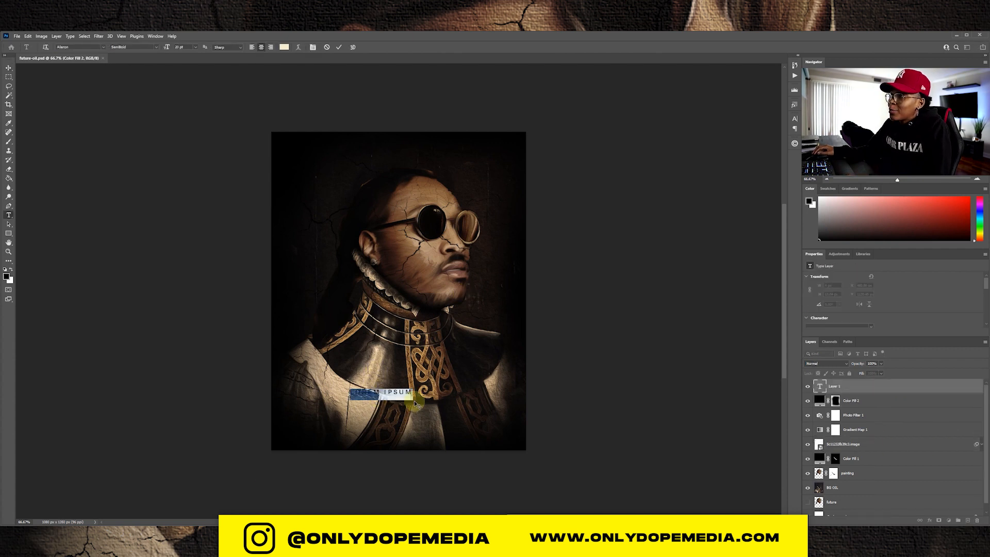
click(98, 47)
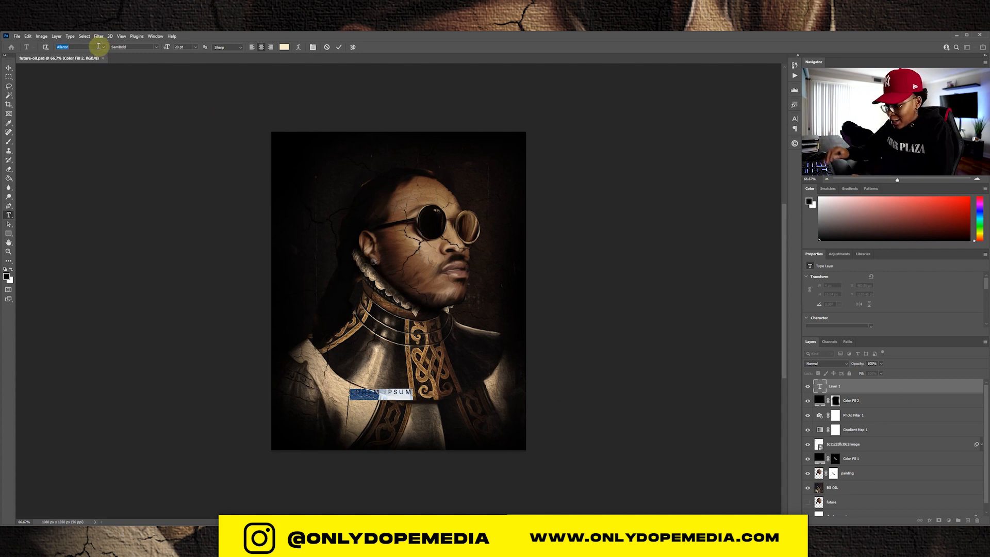
text(stamp)
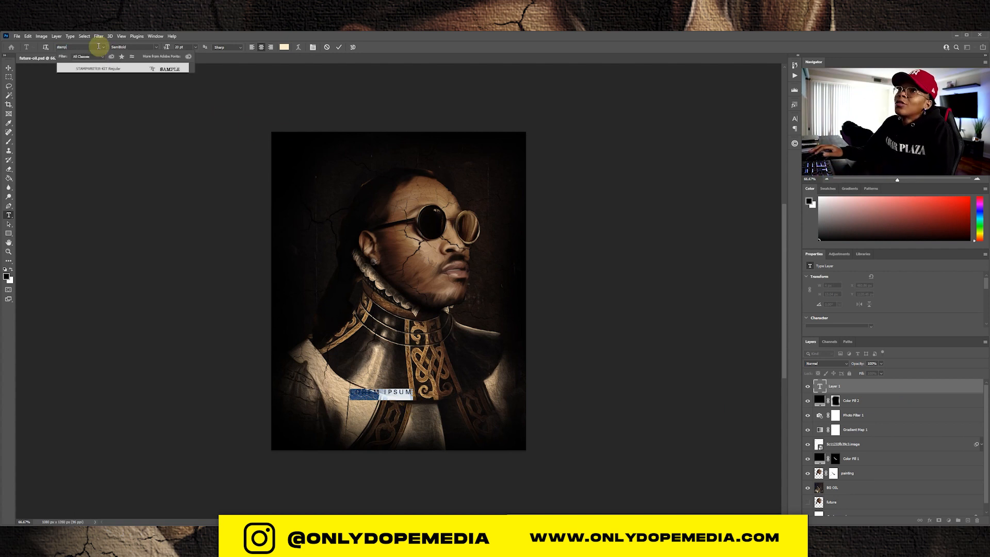
click(104, 68)
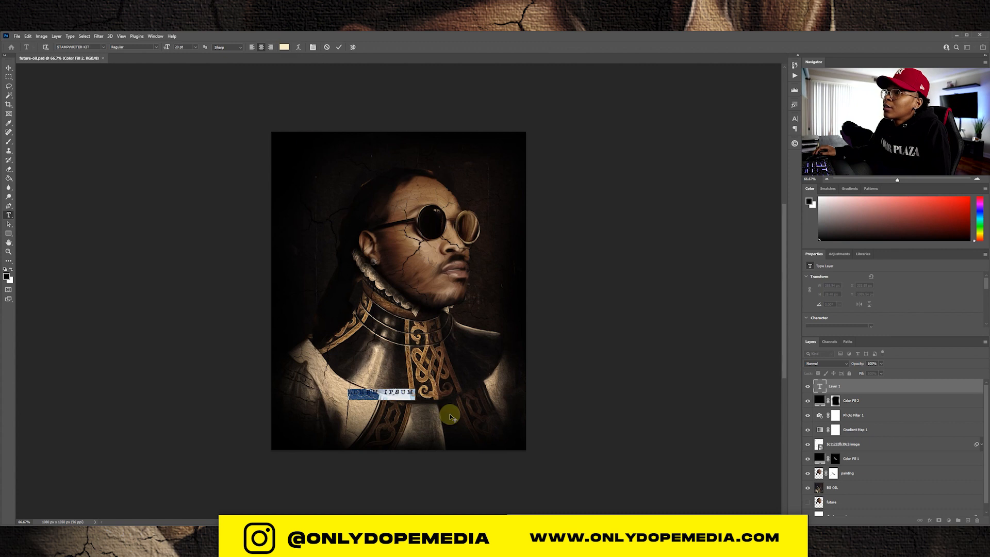
click(312, 47)
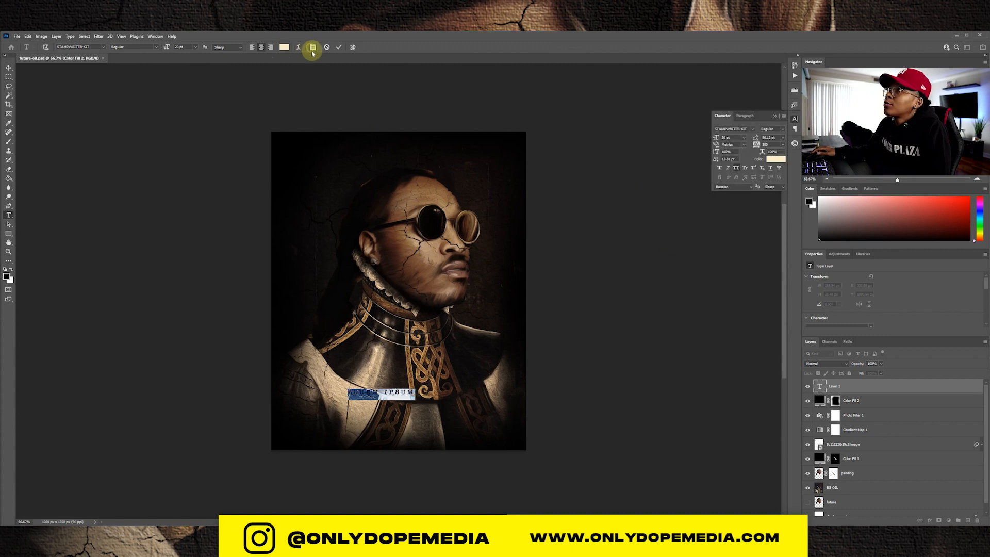
click(781, 144)
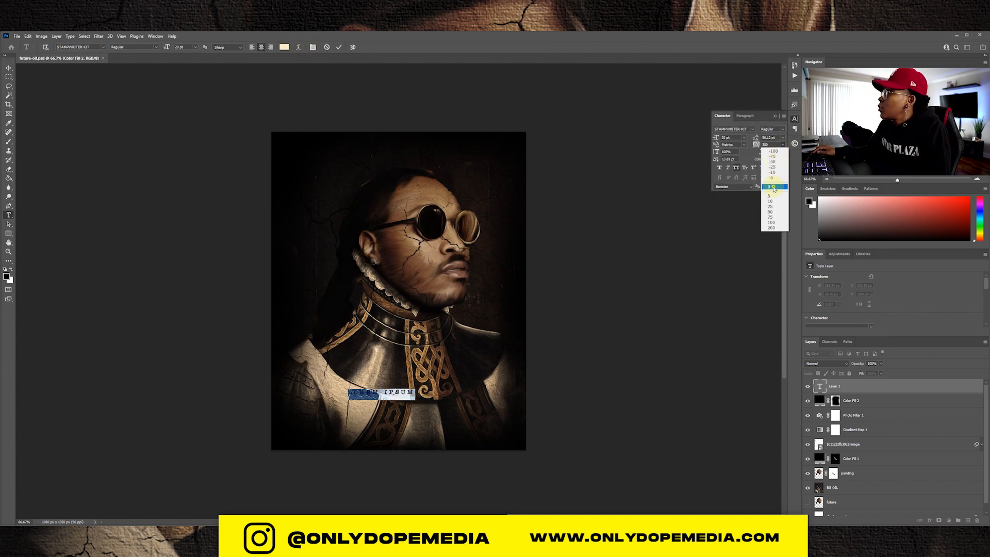
click(771, 186)
click(775, 116)
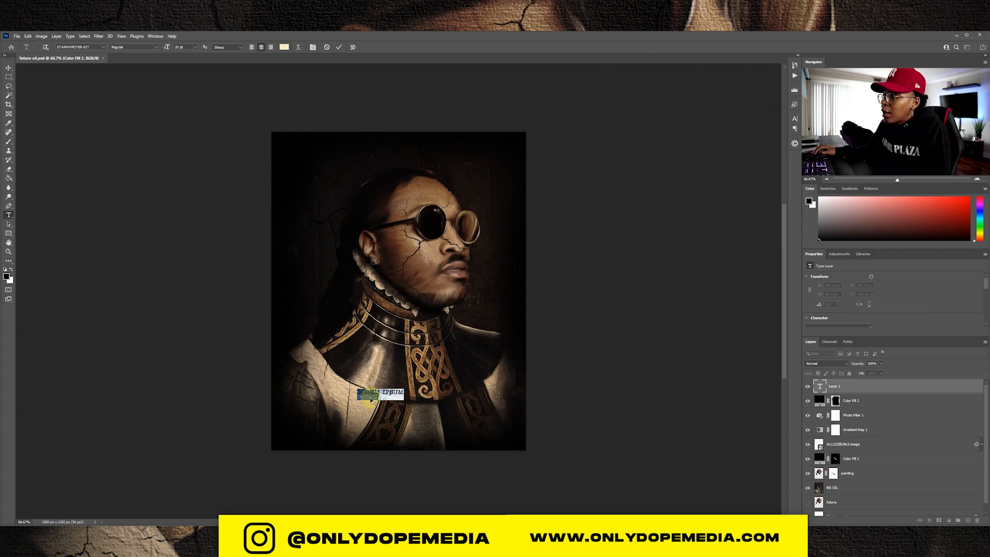
Paste the quote "From the streets did she emerge, and to the streets she will return." into the text and turn off All Caps.
drag(371, 400, 426, 233)
key(ctrl+v)
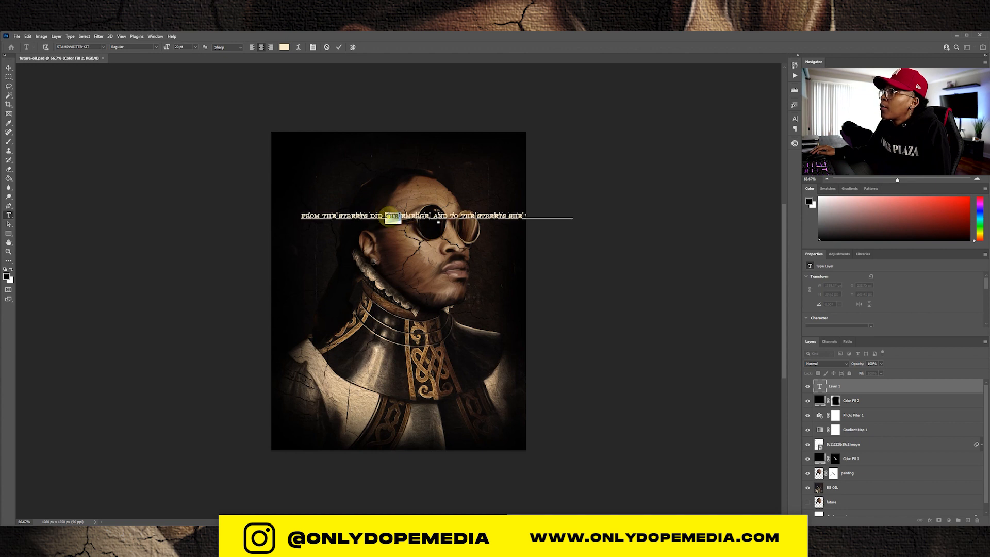
key(ctrl+a)
click(313, 46)
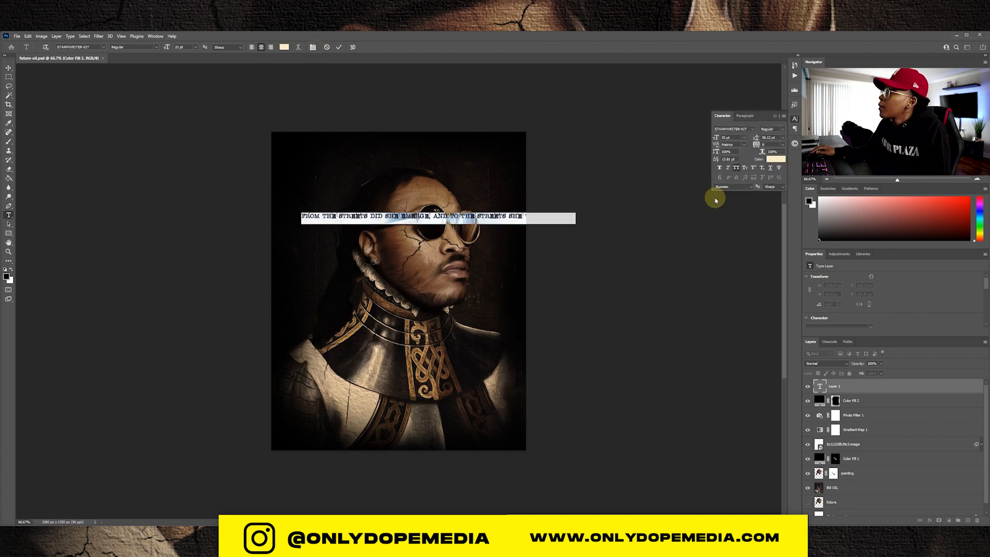
click(738, 168)
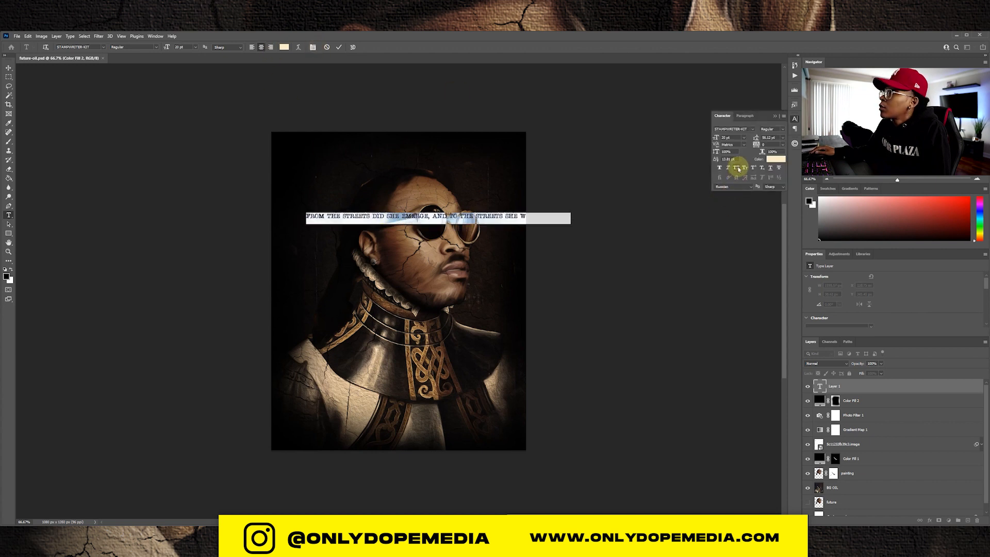
click(775, 116)
Break the quote onto a second line after "emerge," and set the leading of both lines to Auto.
drag(486, 235, 453, 238)
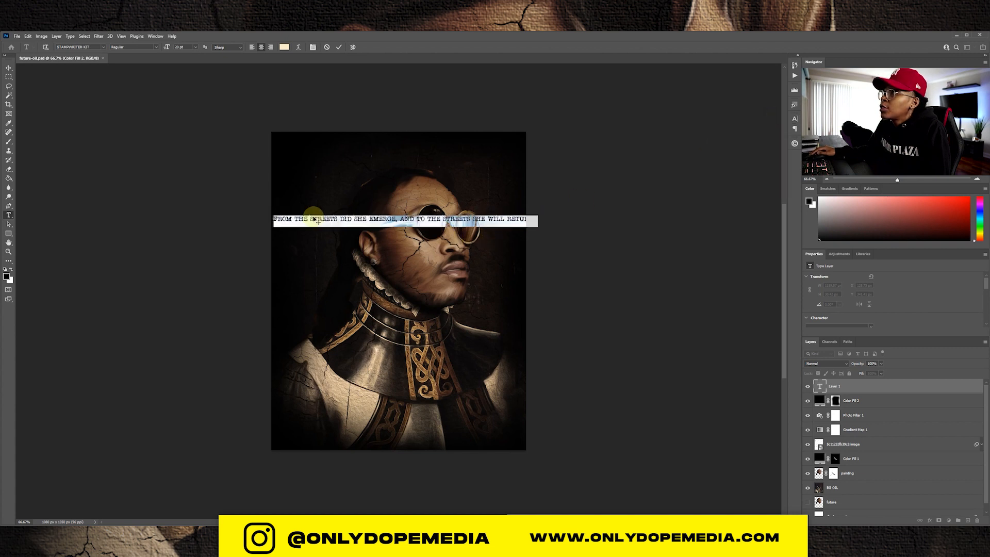
click(400, 220)
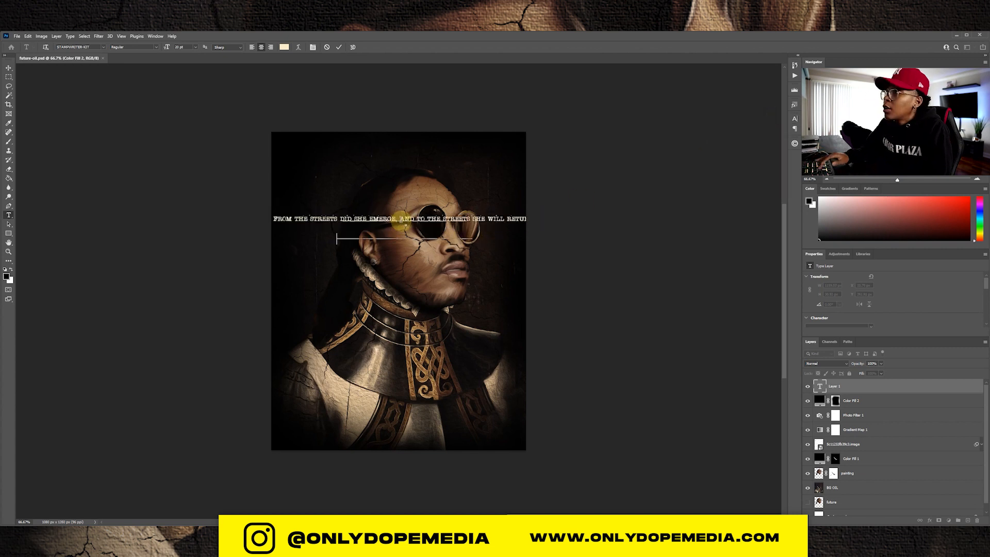
key(Return)
key(ctrl+a)
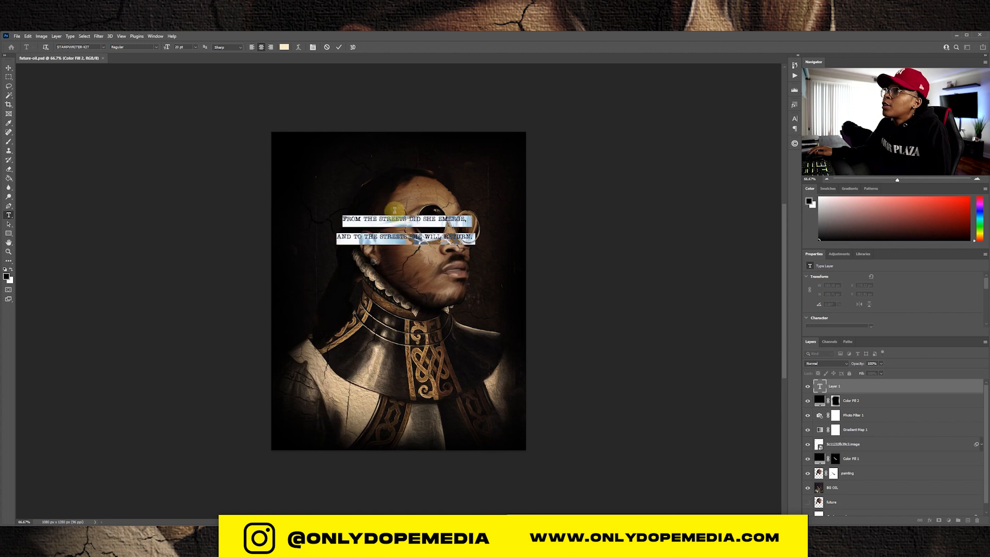
key(ctrl+t)
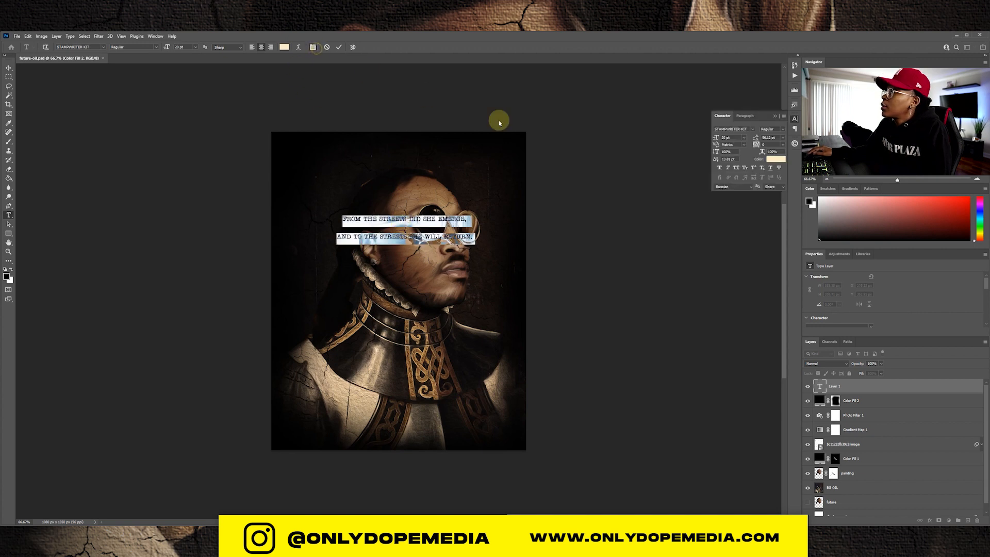
click(783, 137)
click(774, 143)
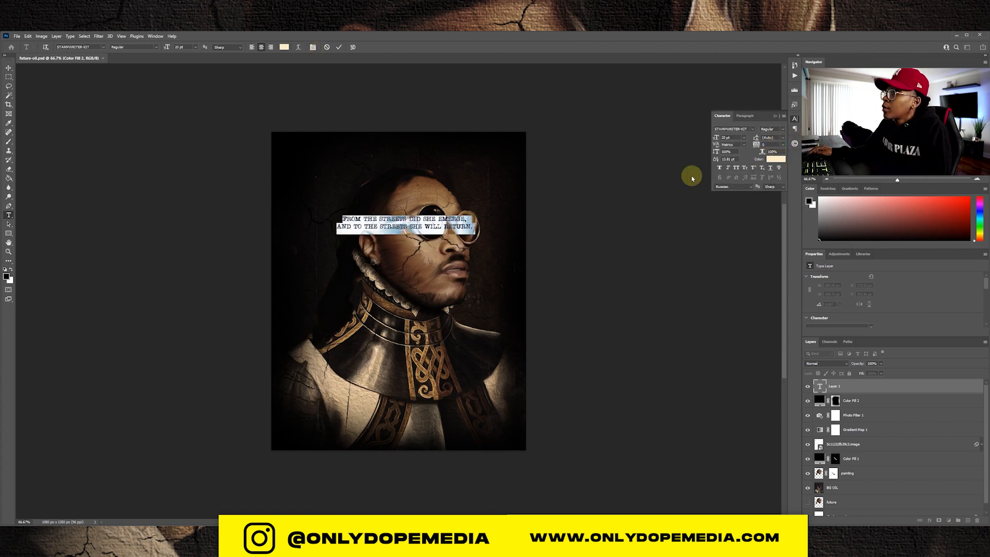
Enclose the two-line quote in quotation marks.
click(343, 218)
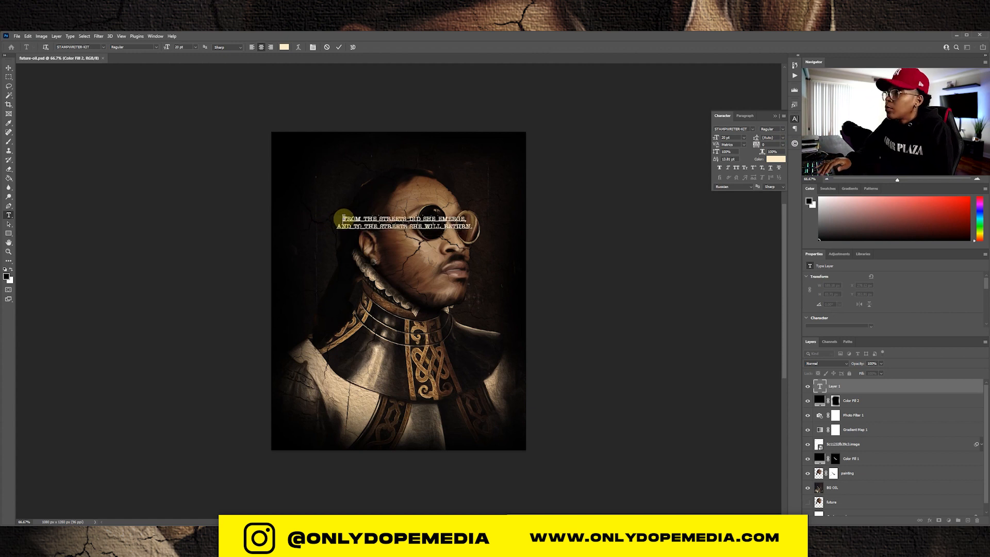
text(")
click(436, 219)
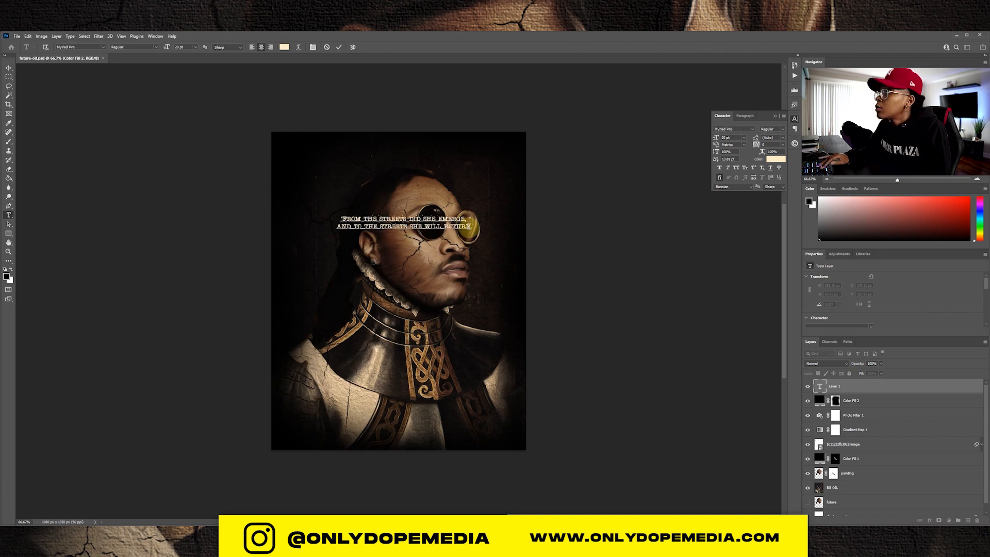
Check the verse number on the Know Your Meme page in the browser, and add the italic attribution line "- Futurelations 14:28" below the quote.
key(alt+Tab)
click(320, 217)
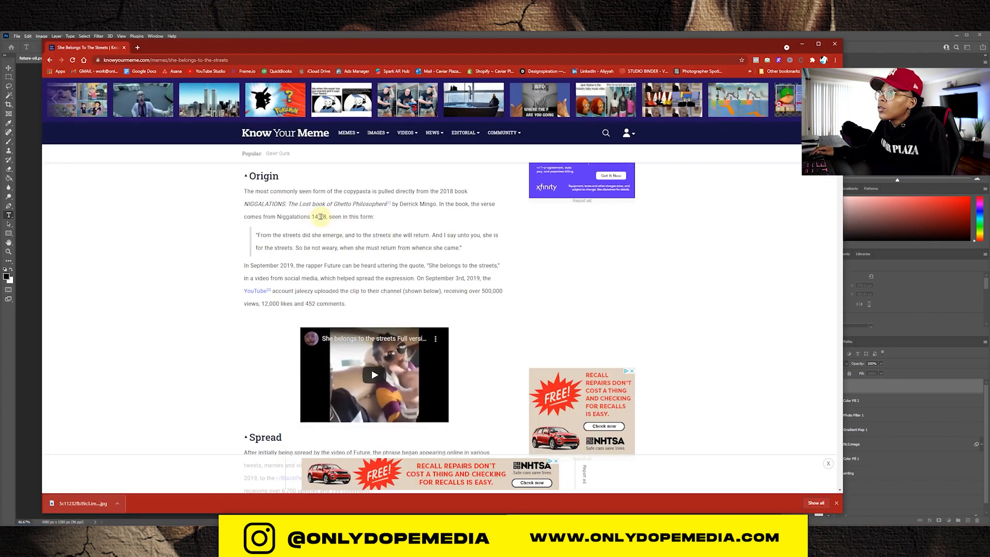
key(alt+Tab)
text(- Futurelations 14:28)
key(ctrl+a)
triple_click(393, 237)
click(727, 168)
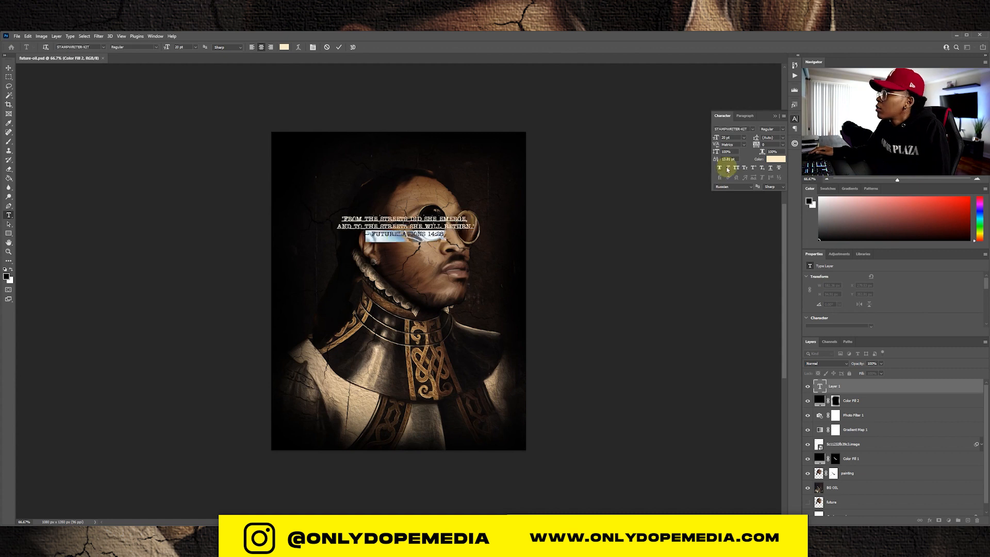
Move the quote to the bottom of the portrait and change its font to Times.
click(9, 68)
mouse_move(407, 241)
mouse_down()
mouse_move(413, 167)
mouse_move(445, 433)
mouse_move(341, 448)
mouse_move(466, 479)
mouse_move(320, 443)
mouse_up()
double_click(413, 160)
click(82, 47)
text(times)
click(96, 84)
click(8, 68)
Darken the vignette behind the quote by painting white on the Color Fill 2 mask, and nudge the text into place.
click(836, 401)
key(b)
key(x)
key(v)
click(872, 386)
drag(410, 431, 408, 432)
Add a layer mask to the crack texture and paint black on it with a small brush to remove cracks from the forehead.
click(844, 444)
click(940, 520)
key(b)
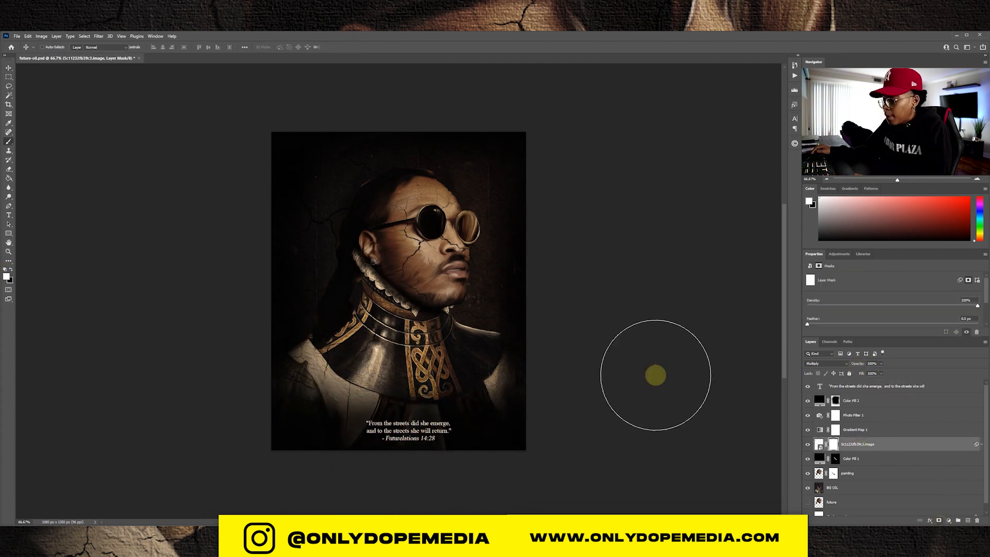
click(52, 47)
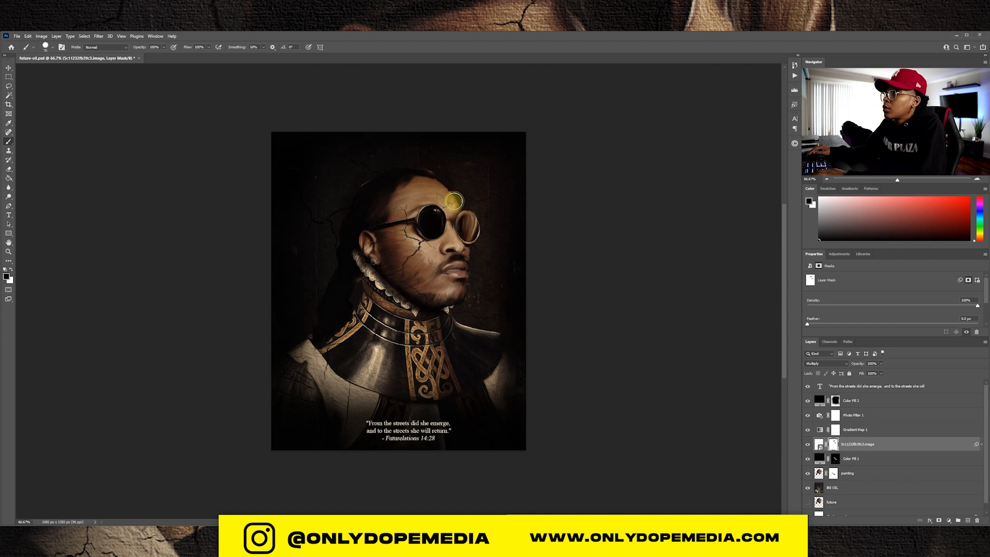